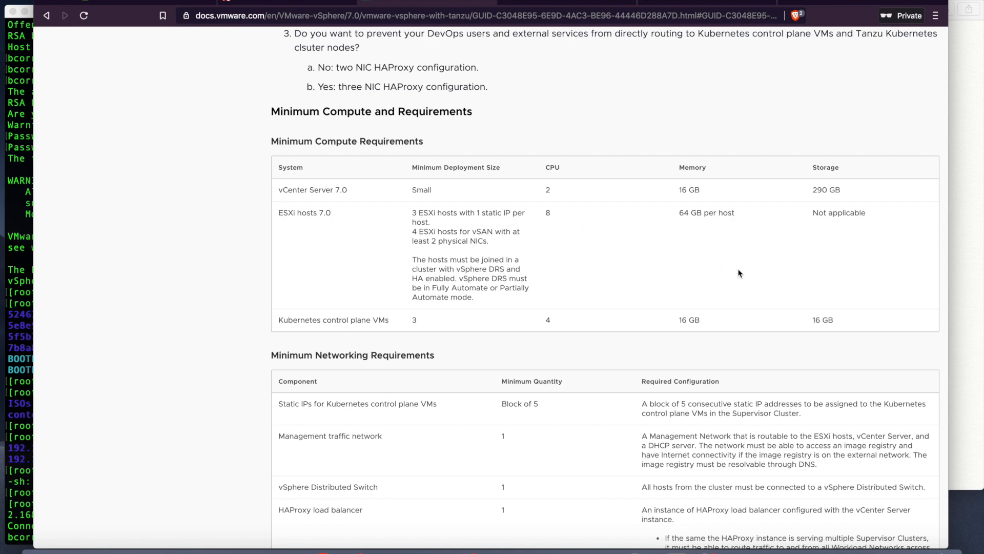
{"action": "scroll", "coordinate": [741, 273], "scroll_direction": "down", "scroll_amount": 15}
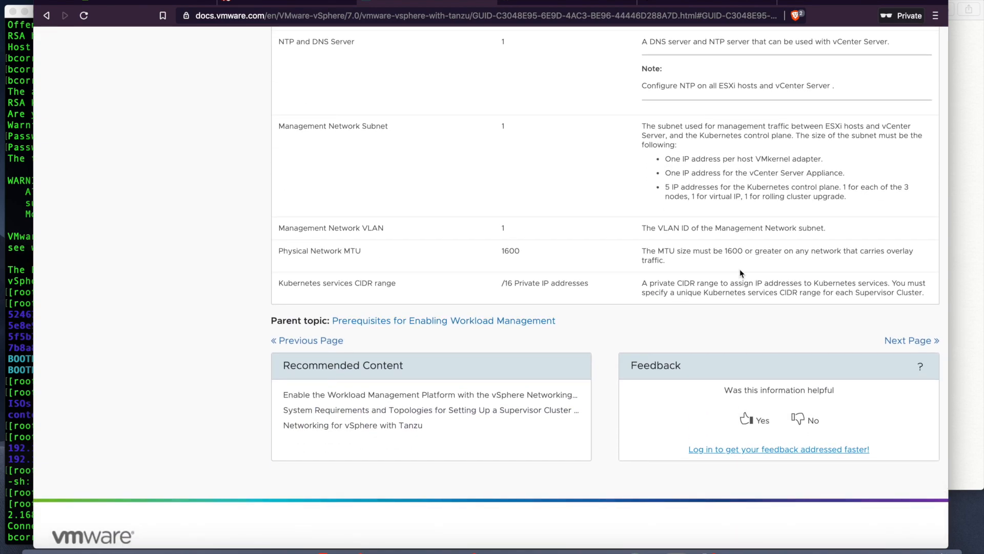
Step: Scroll to Allocation of IP Ranges and open the KB 80735 HAProxy article in a new tab
{"action": "scroll", "coordinate": [741, 273], "scroll_direction": "up", "scroll_amount": 15}
{"action": "scroll", "coordinate": [742, 274], "scroll_direction": "up", "scroll_amount": 20}
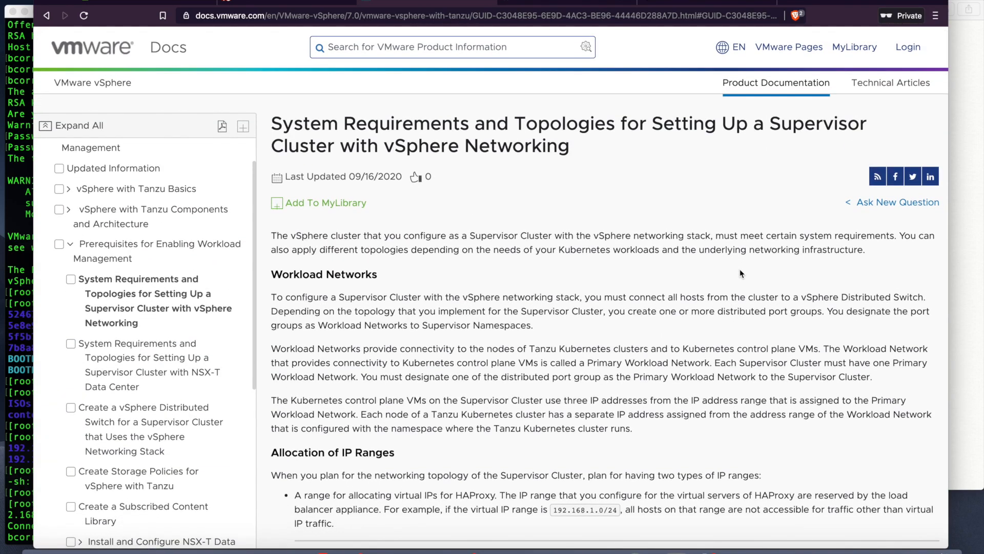
{"action": "scroll", "coordinate": [710, 279], "scroll_direction": "down", "scroll_amount": 4}
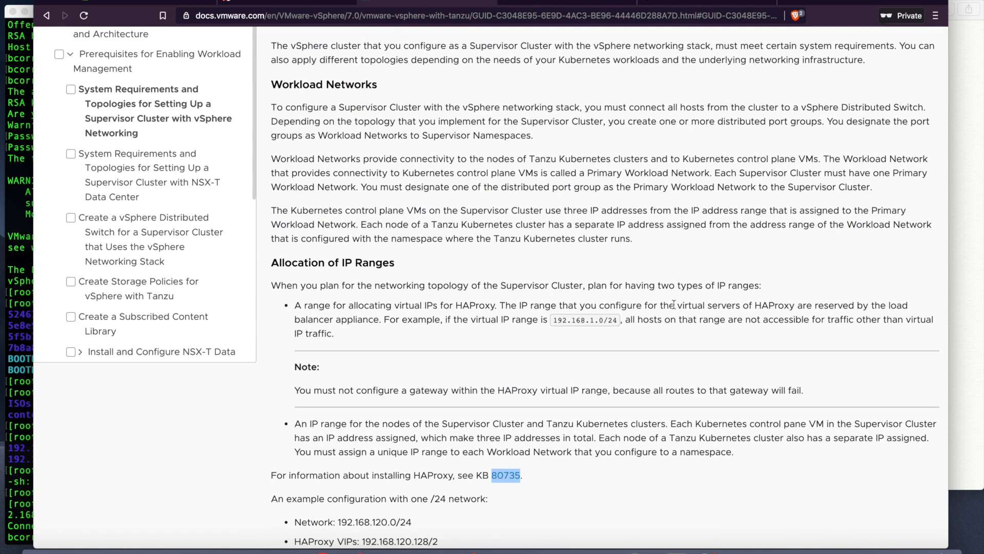
{"action": "scroll", "coordinate": [610, 344], "scroll_direction": "down", "scroll_amount": 4}
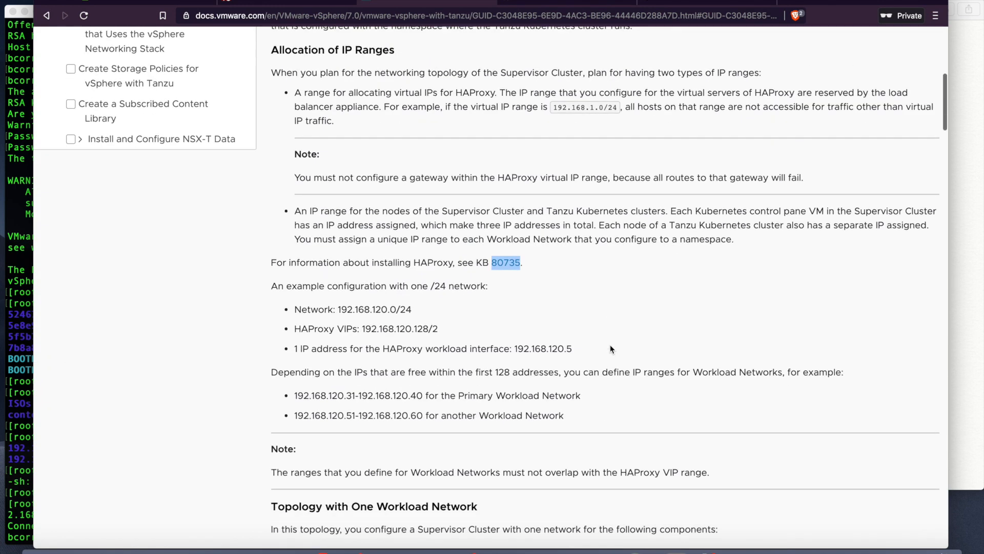
{"action": "right_click", "coordinate": [503, 265]}
{"action": "left_click", "coordinate": [533, 267]}
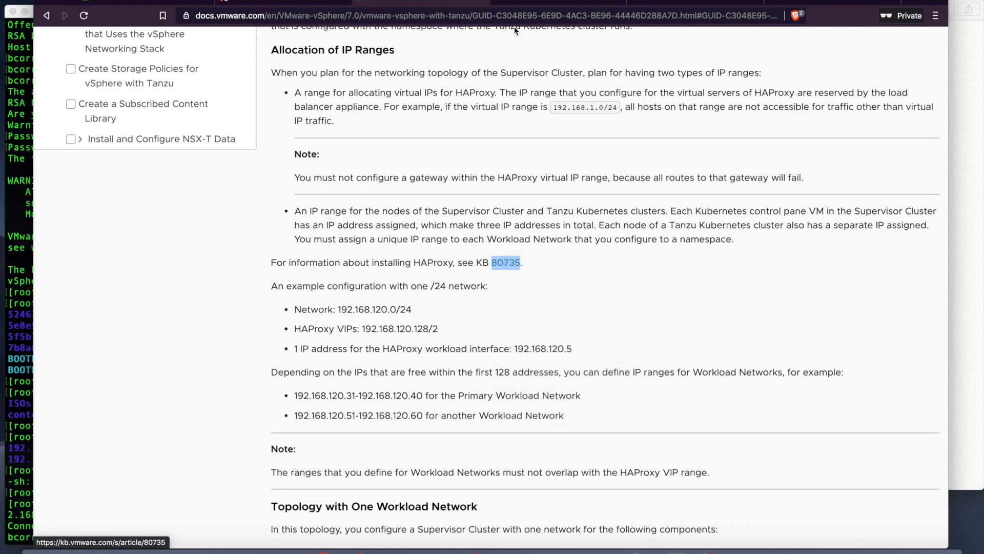
Step: From KB 80735, open github.com/haproxytech/vmware-haproxy in a new tab and view it
{"action": "left_click", "coordinate": [520, 5]}
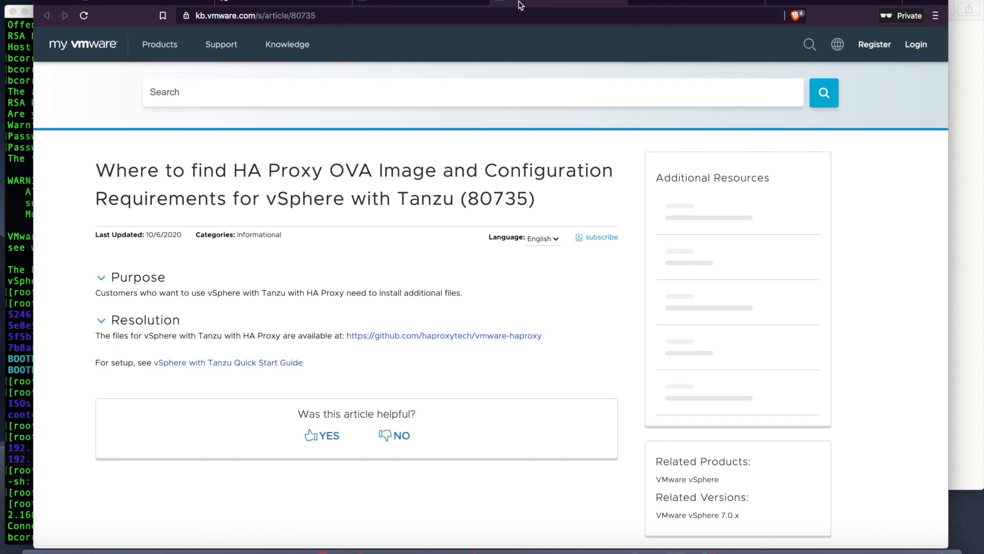
{"action": "right_click", "coordinate": [392, 334]}
{"action": "left_click", "coordinate": [401, 340]}
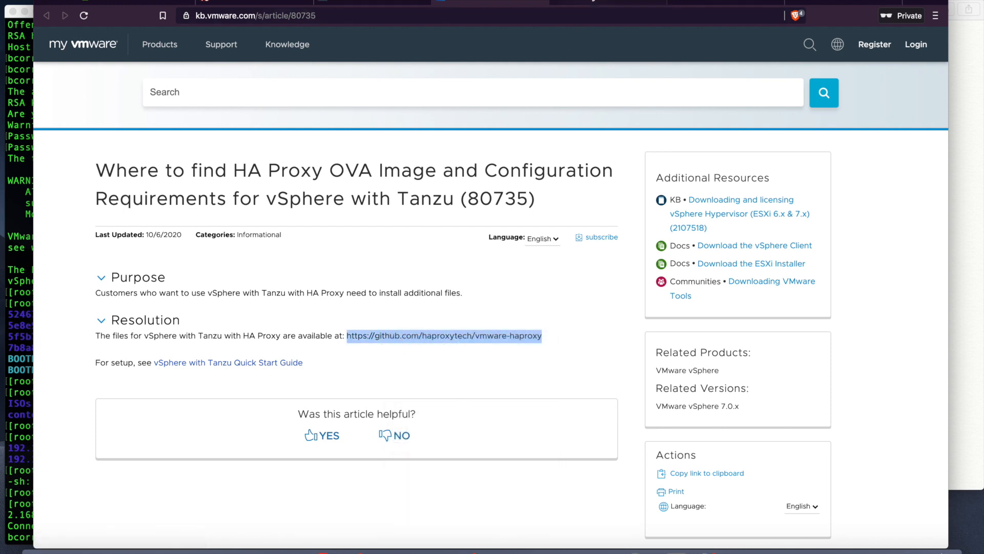
{"action": "left_click", "coordinate": [593, 2]}
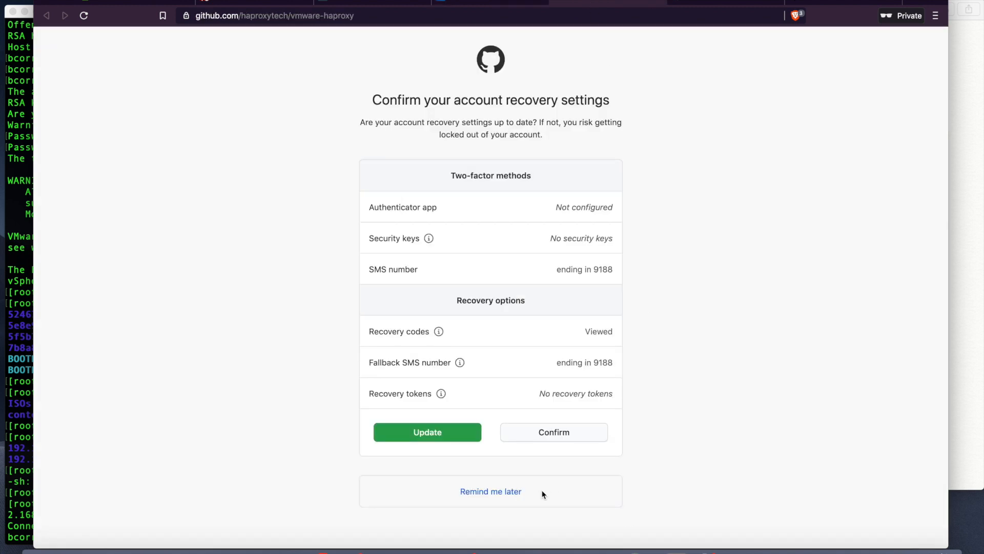
Step: Dismiss the account prompt and save vmware-haproxy-v0.1.8.ova from the README Download section to Downloads
{"action": "left_click", "coordinate": [504, 491]}
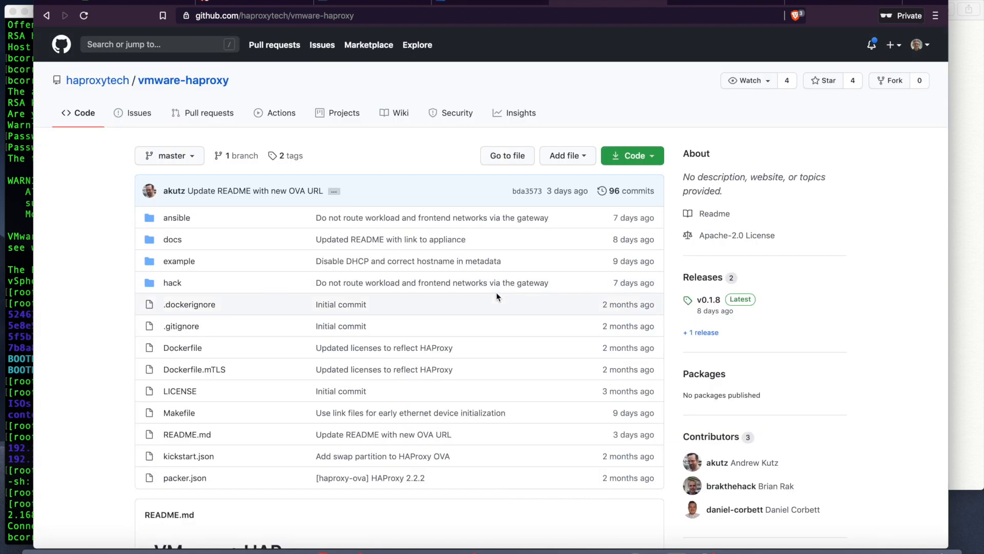
{"action": "scroll", "coordinate": [497, 297], "scroll_direction": "down", "scroll_amount": 4}
{"action": "scroll", "coordinate": [497, 296], "scroll_direction": "down", "scroll_amount": 5}
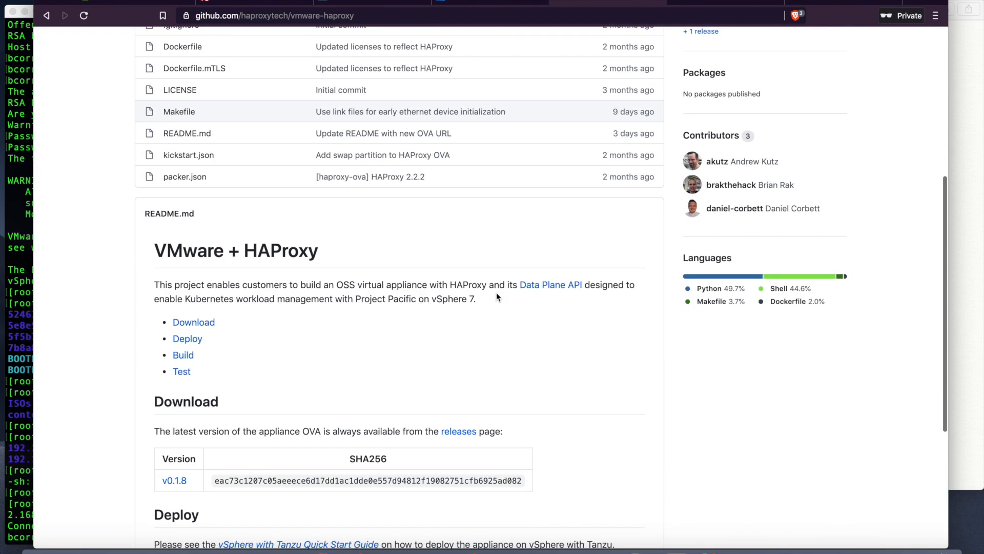
{"action": "scroll", "coordinate": [497, 296], "scroll_direction": "down", "scroll_amount": 2}
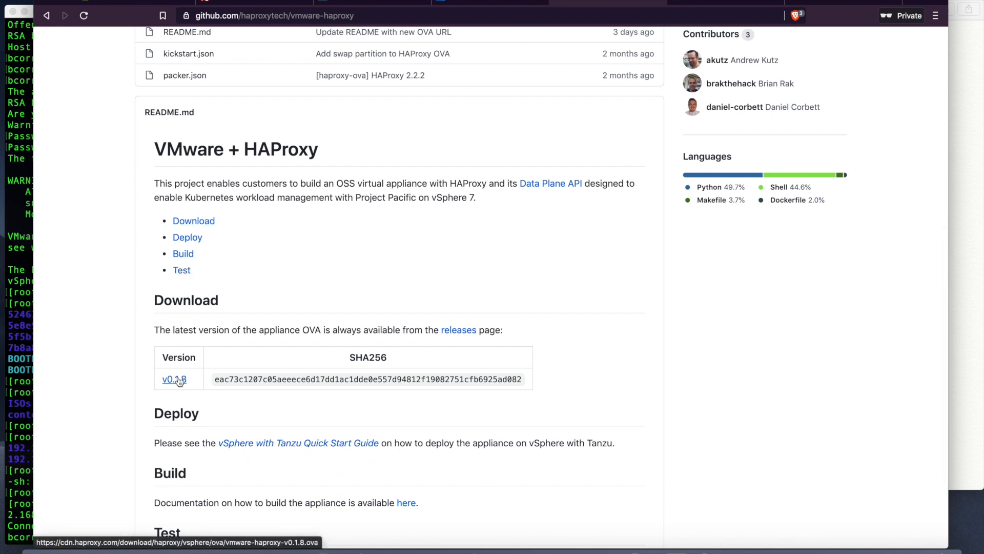
{"action": "scroll", "coordinate": [148, 395], "scroll_direction": "down", "scroll_amount": 2}
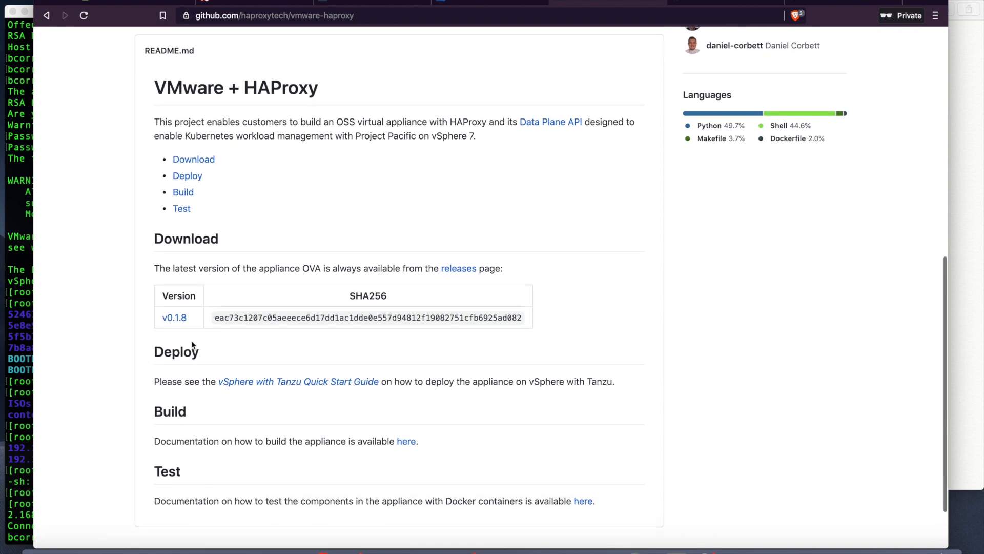
{"action": "left_click", "coordinate": [181, 320]}
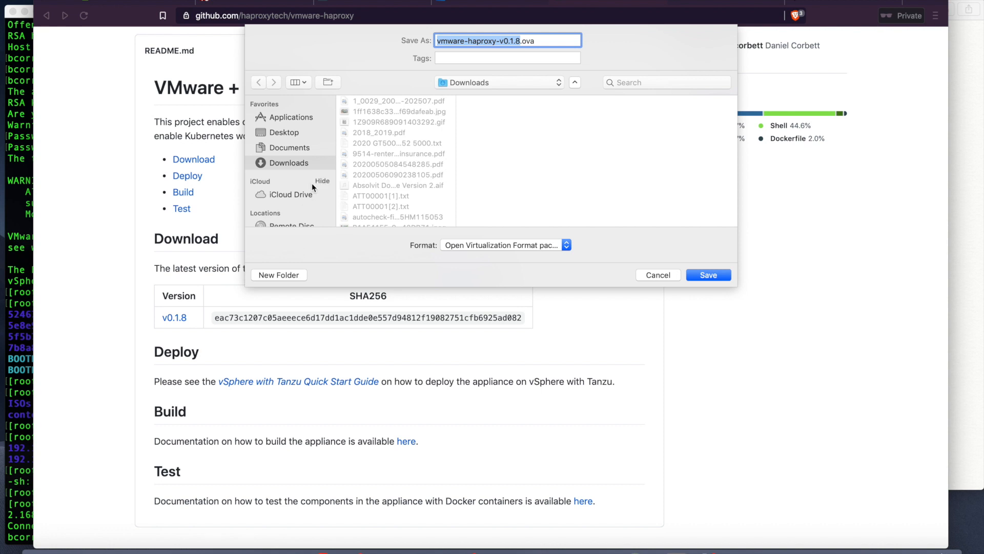
{"action": "left_click", "coordinate": [709, 276]}
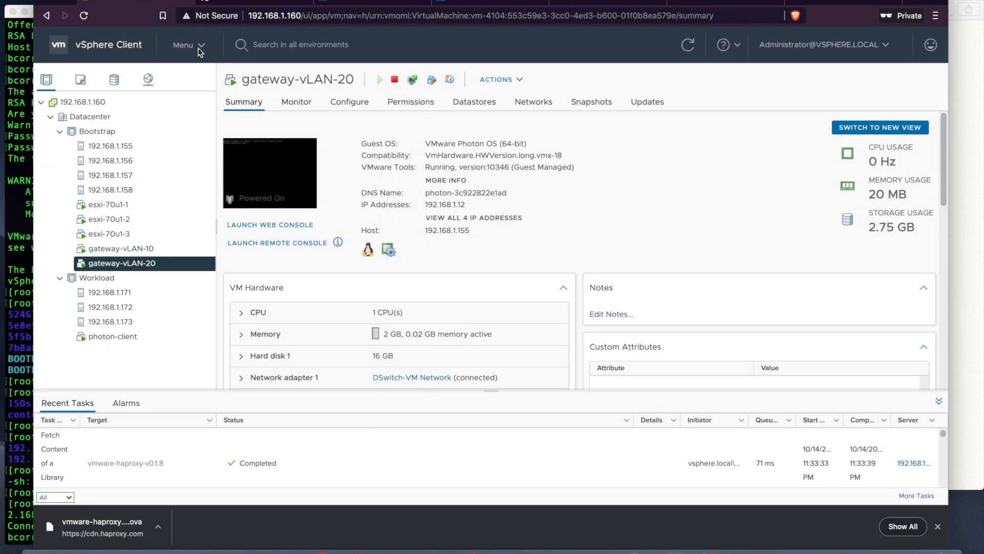
Step: Locate vmware-haproxy-v0.1.8 under Content Libraries > ISOs > OVF & OVA Templates and bring up its actions
{"action": "left_click", "coordinate": [200, 50]}
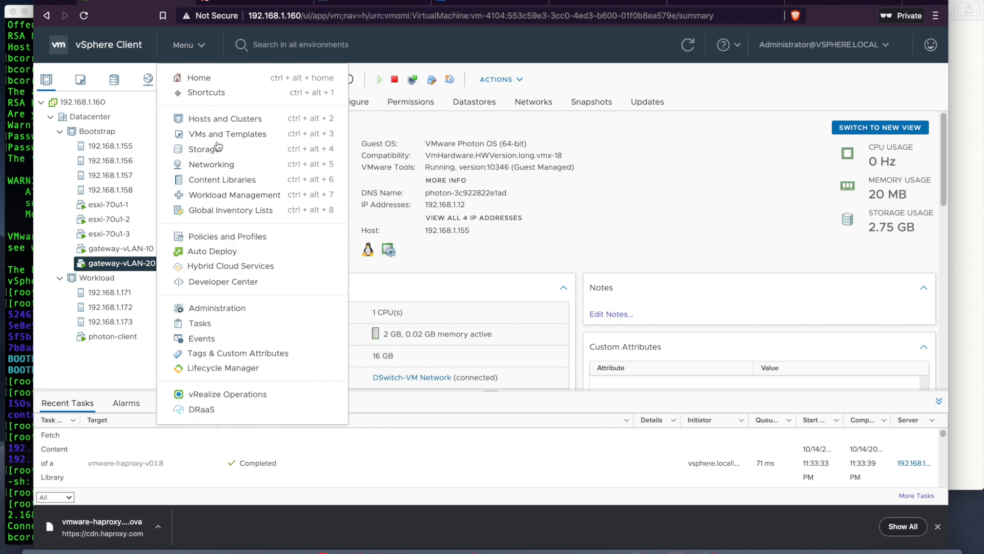
{"action": "left_click", "coordinate": [232, 181]}
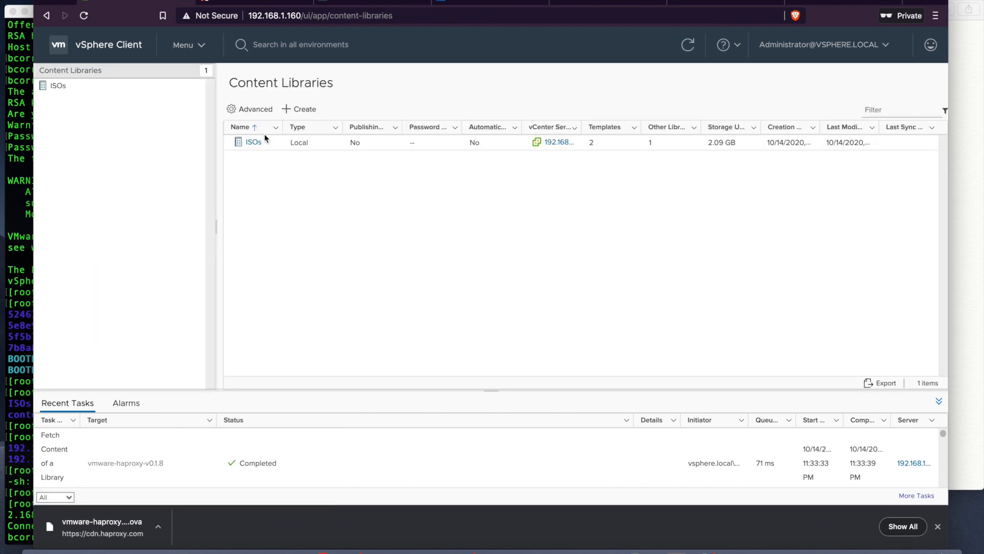
{"action": "left_click", "coordinate": [253, 142]}
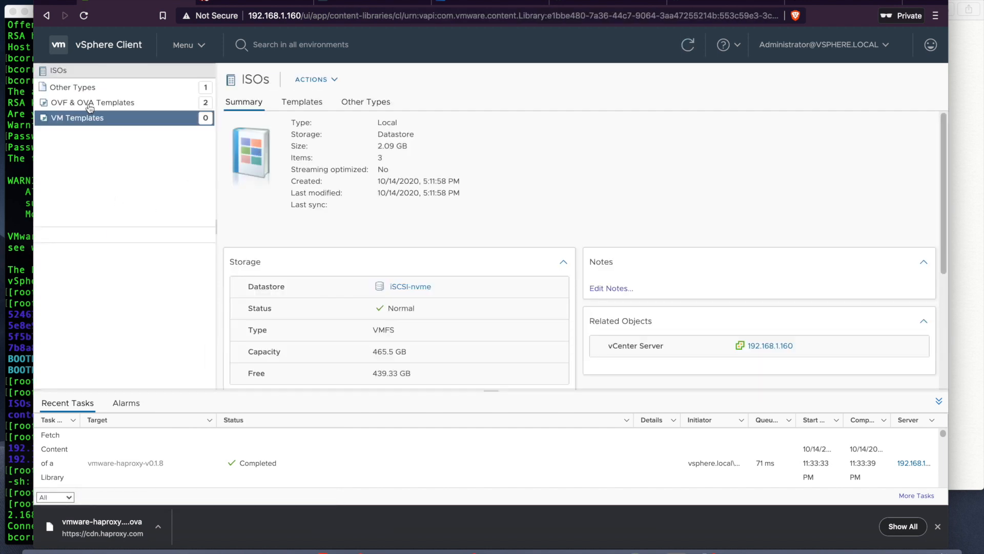
{"action": "left_click", "coordinate": [87, 103]}
{"action": "left_click", "coordinate": [108, 265]}
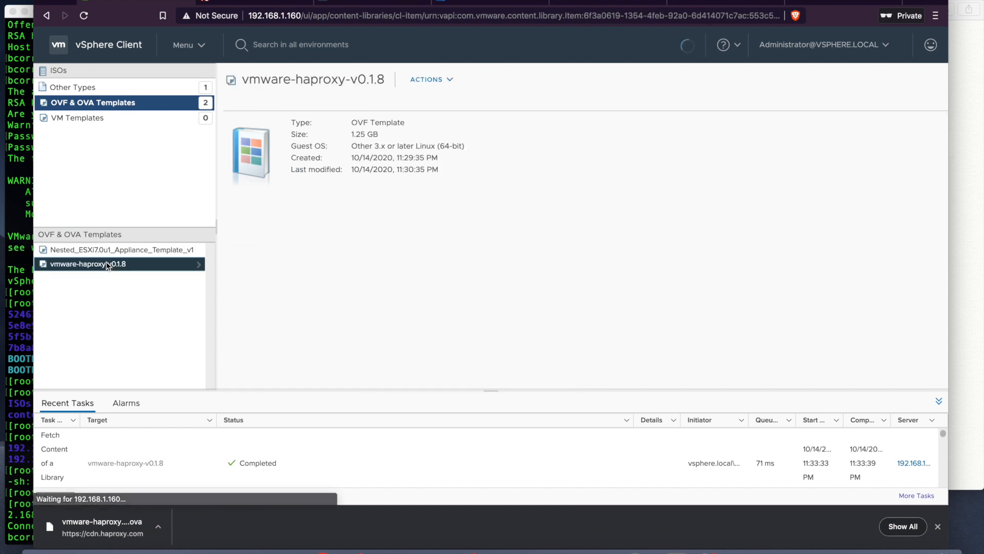
{"action": "right_click", "coordinate": [107, 264]}
Step: Create a new VM from the template named haproxy-v0.1.8, placed in Datacenter
{"action": "left_click", "coordinate": [132, 291]}
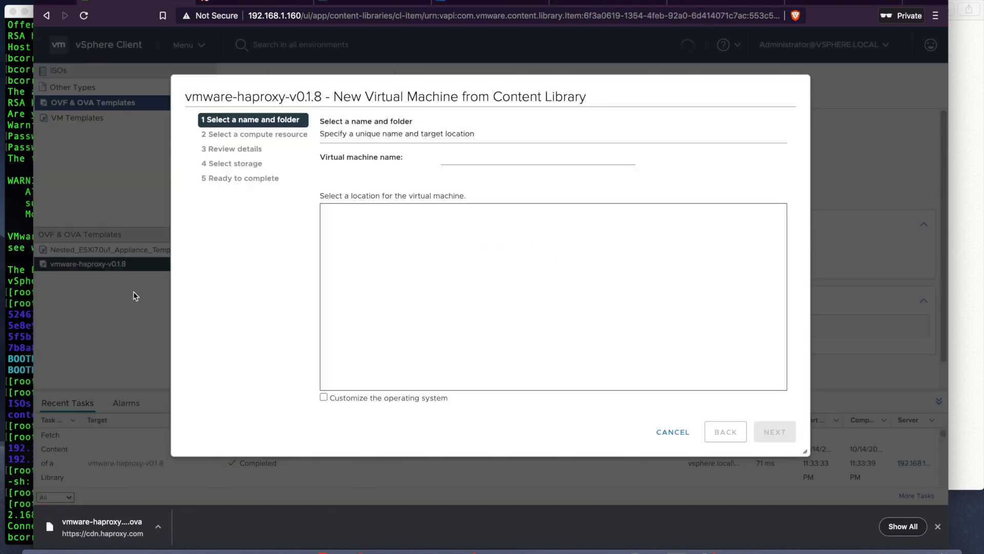
{"action": "left_click", "coordinate": [446, 159]}
{"action": "type", "text": "ha"}
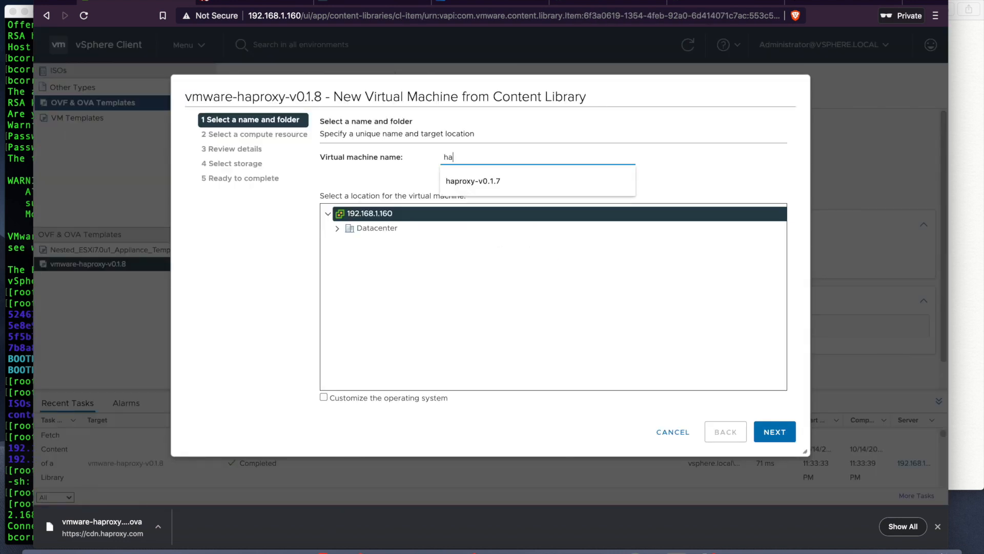
{"action": "left_click", "coordinate": [469, 180]}
{"action": "key", "text": "BackSpace"}
{"action": "type", "text": "8"}
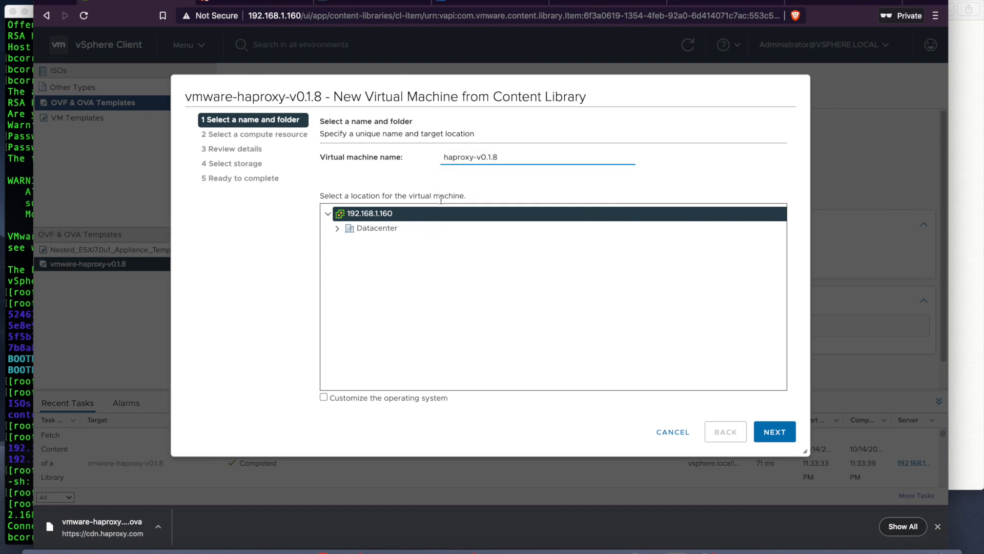
{"action": "left_click", "coordinate": [450, 230]}
{"action": "left_click", "coordinate": [773, 433]}
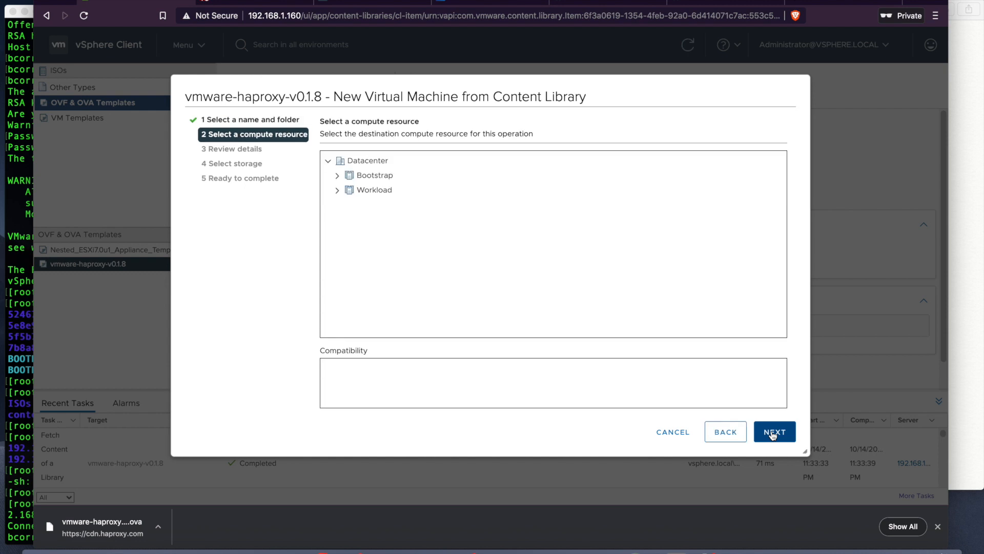
Step: Run the VM on the Workload cluster, pass the template review, and accept all license agreements
{"action": "left_click", "coordinate": [374, 190]}
{"action": "left_click", "coordinate": [769, 432]}
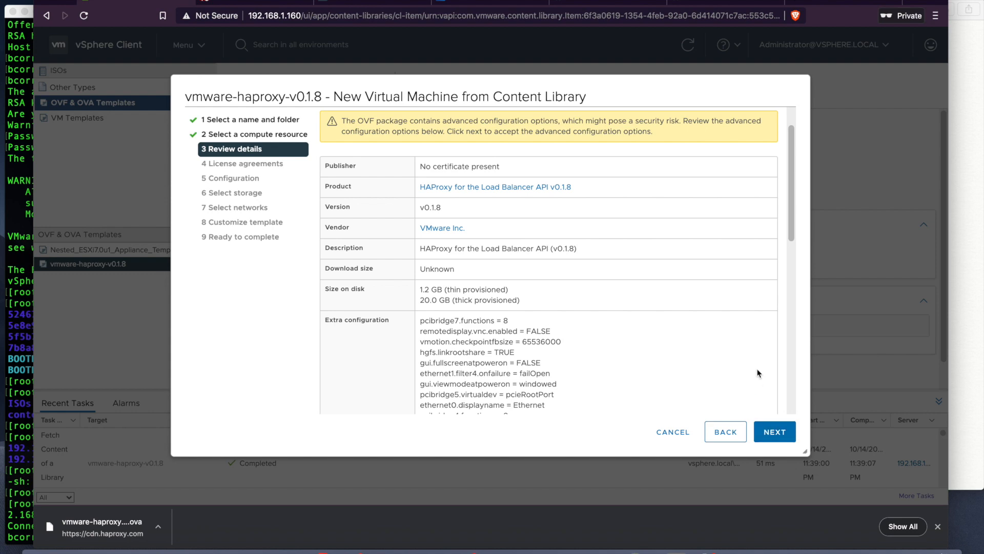
{"action": "left_click_drag", "start_coordinate": [788, 233], "coordinate": [797, 147]}
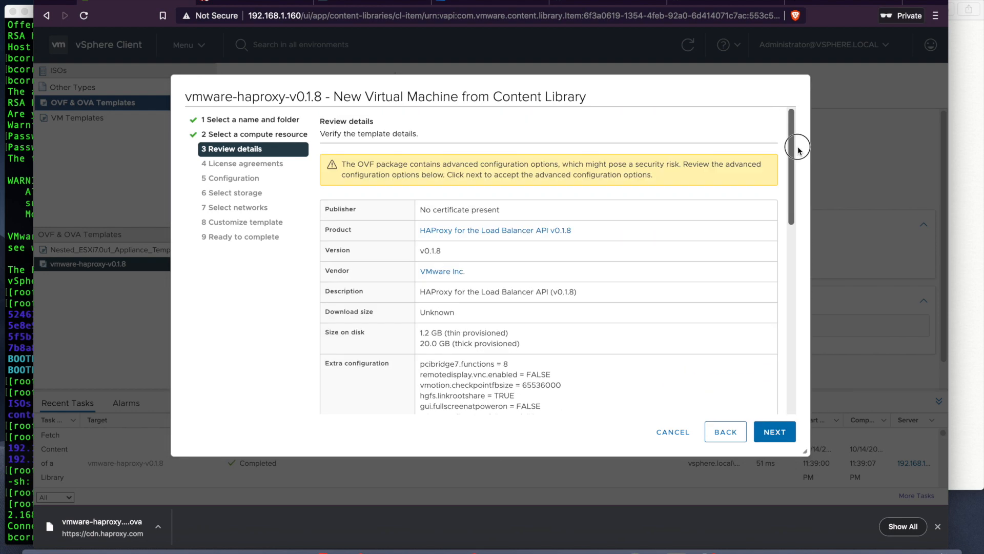
{"action": "left_click", "coordinate": [774, 431]}
{"action": "left_click", "coordinate": [323, 379]}
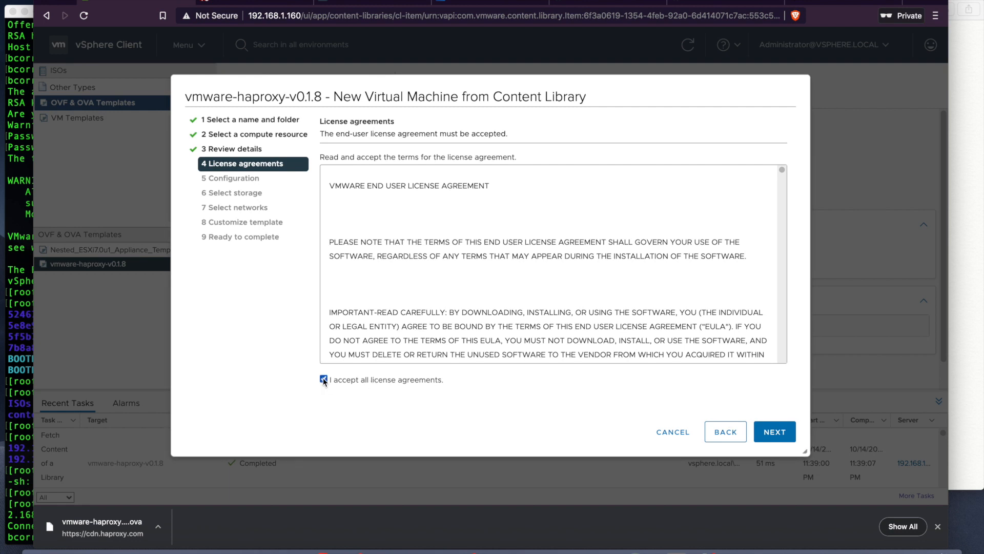
Step: Advance the wizard to the Configuration step, then switch to the VMware Docs page
{"action": "left_click", "coordinate": [774, 436]}
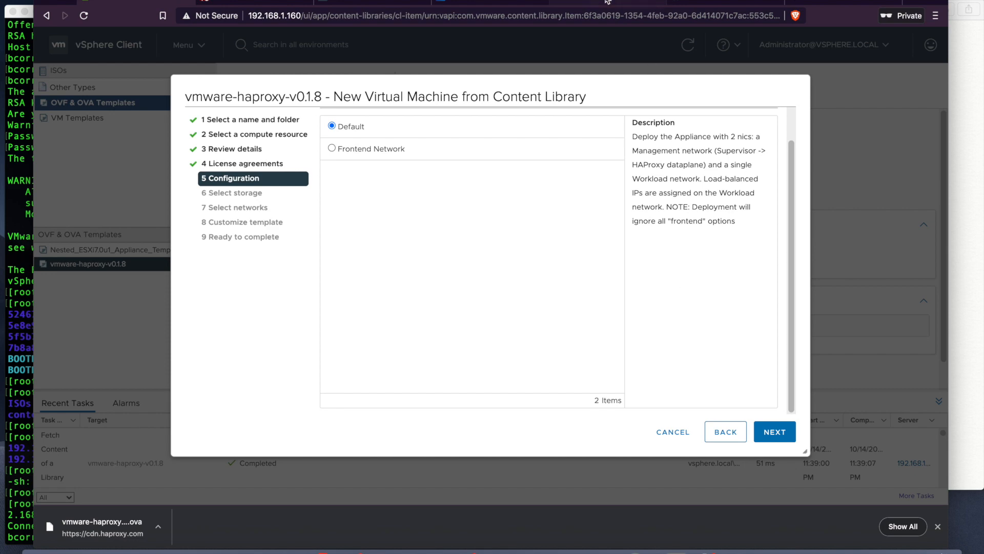
{"action": "left_click", "coordinate": [402, 3]}
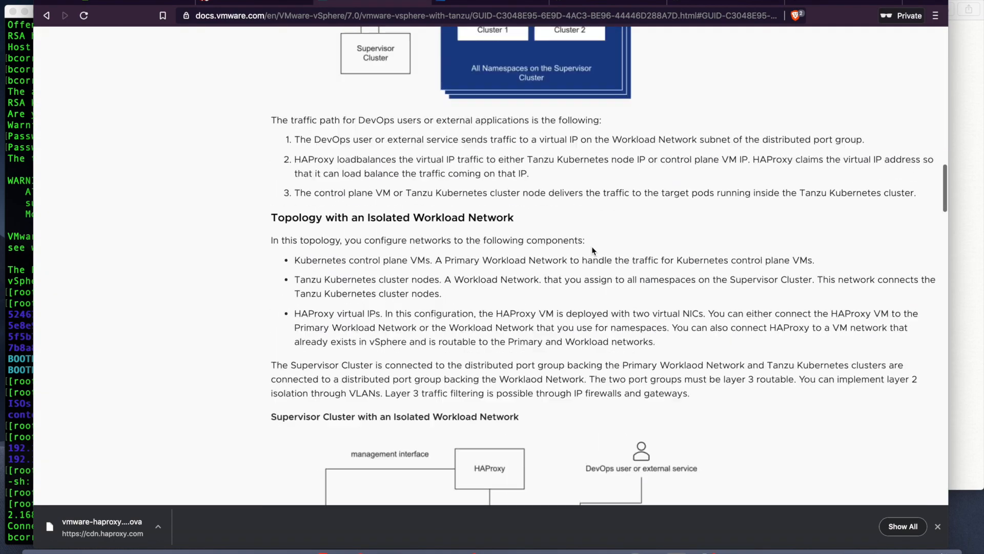
Step: Scroll through the isolated workload network topologies, then go back to the vSphere Client wizard
{"action": "scroll", "coordinate": [593, 250], "scroll_direction": "down", "scroll_amount": 15}
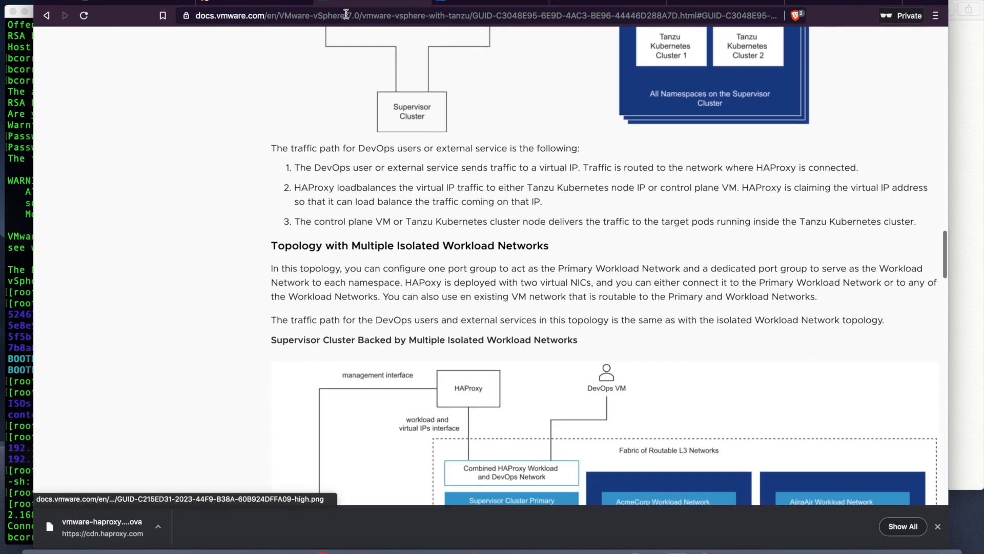
{"action": "left_click", "coordinate": [150, 3]}
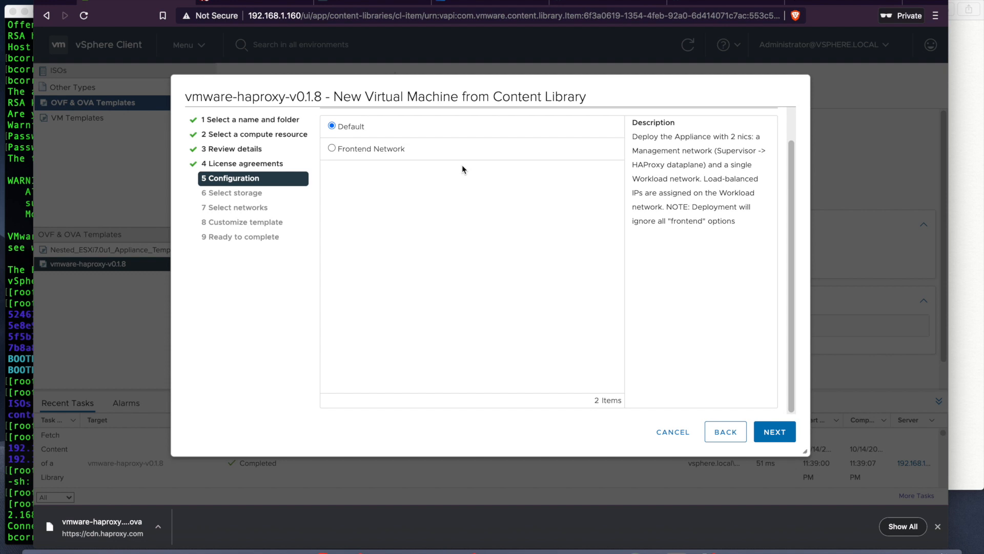
Step: Choose the three-NIC Frontend Network configuration and proceed to Select storage
{"action": "left_click", "coordinate": [332, 149]}
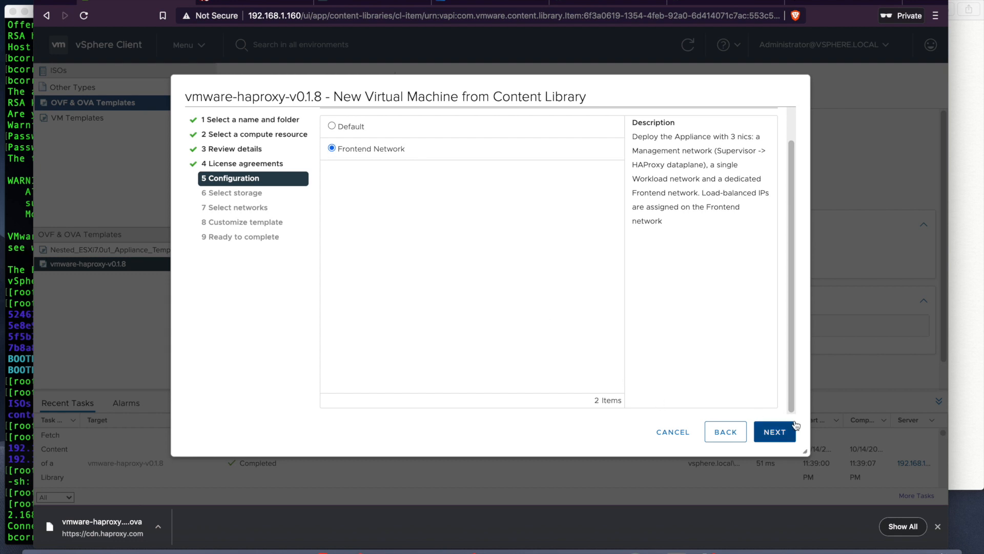
{"action": "left_click", "coordinate": [774, 432]}
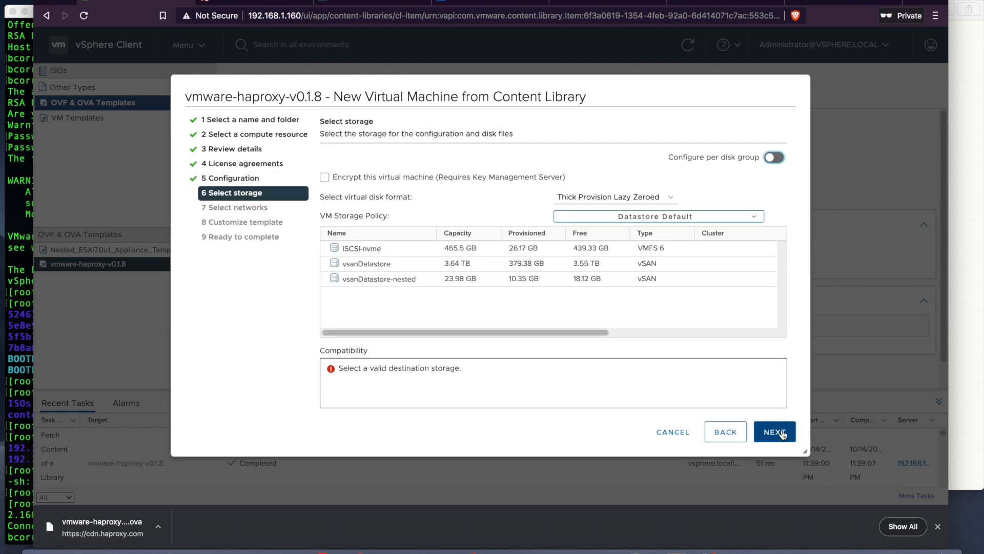
Step: Keep vsanDatastore as the VM storage and advance to mapping the Workload destination network
{"action": "left_click", "coordinate": [390, 269]}
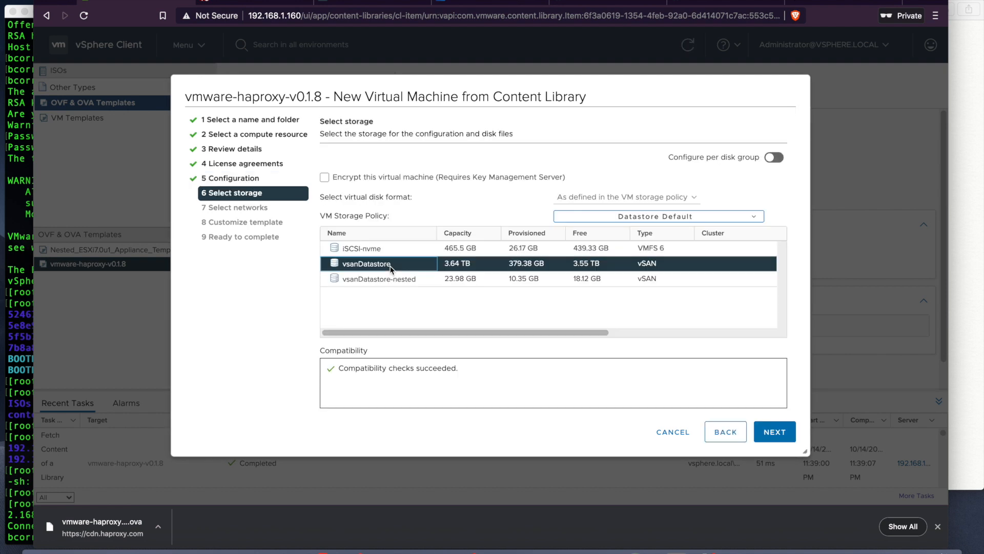
{"action": "left_click", "coordinate": [779, 440]}
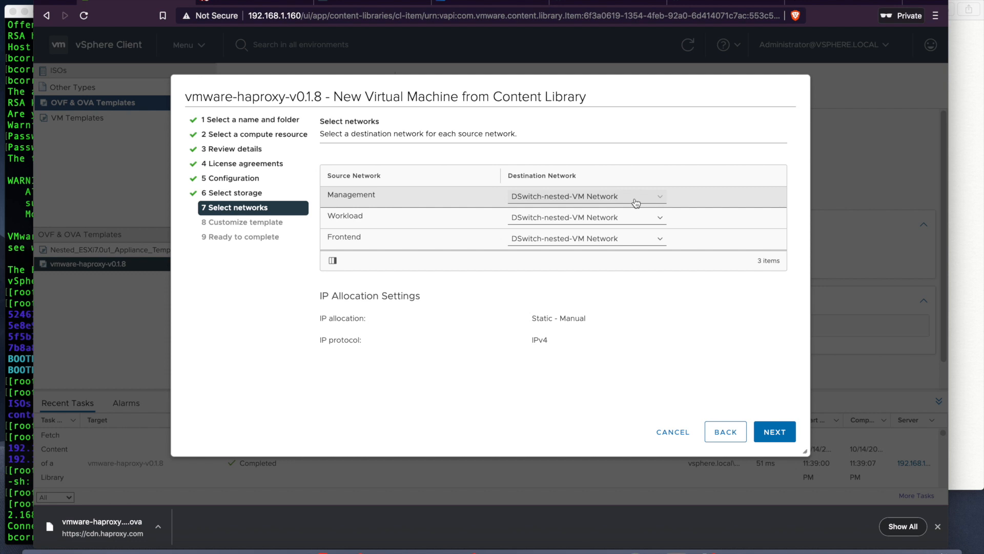
{"action": "left_click", "coordinate": [633, 218]}
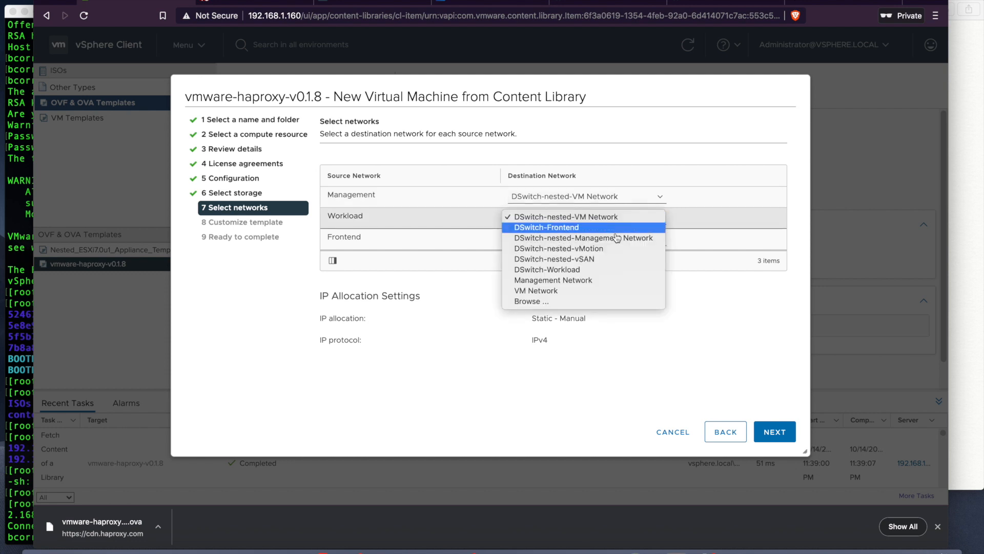
Step: Map Workload to DSwitch-Workload, Frontend to DSwitch-Frontend, Management to DSwitch-nested-VM Network, then continue
{"action": "left_click", "coordinate": [601, 269]}
{"action": "left_click", "coordinate": [599, 238]}
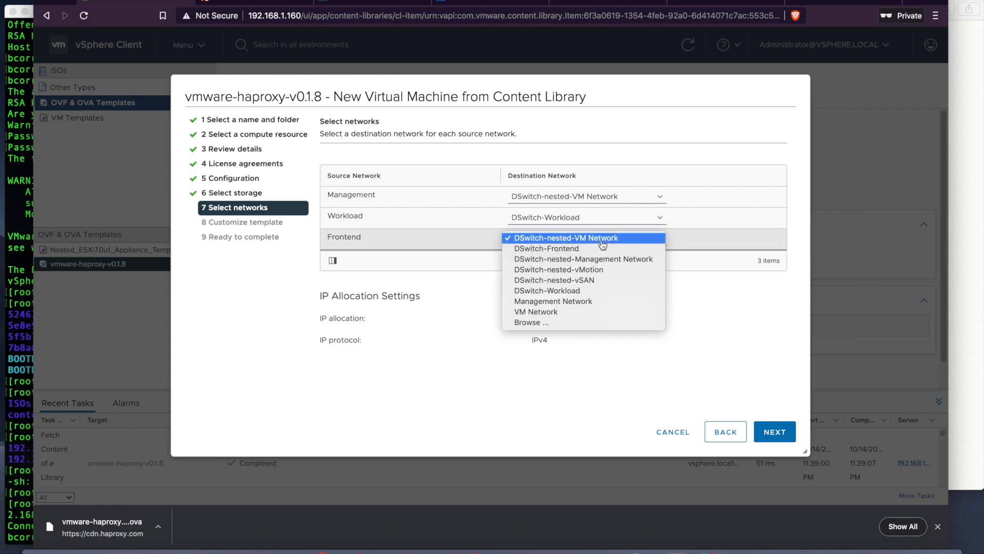
{"action": "left_click", "coordinate": [596, 249]}
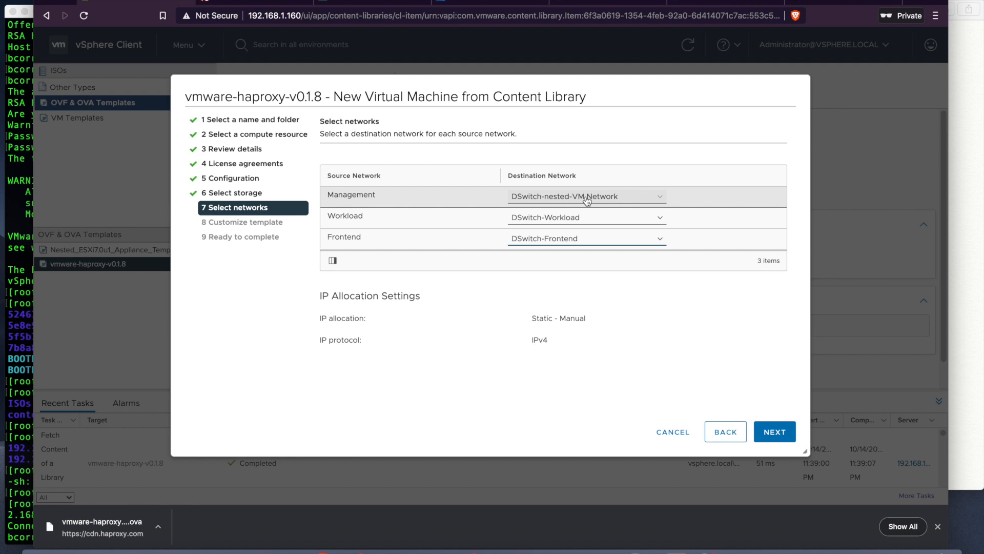
{"action": "left_click", "coordinate": [587, 200]}
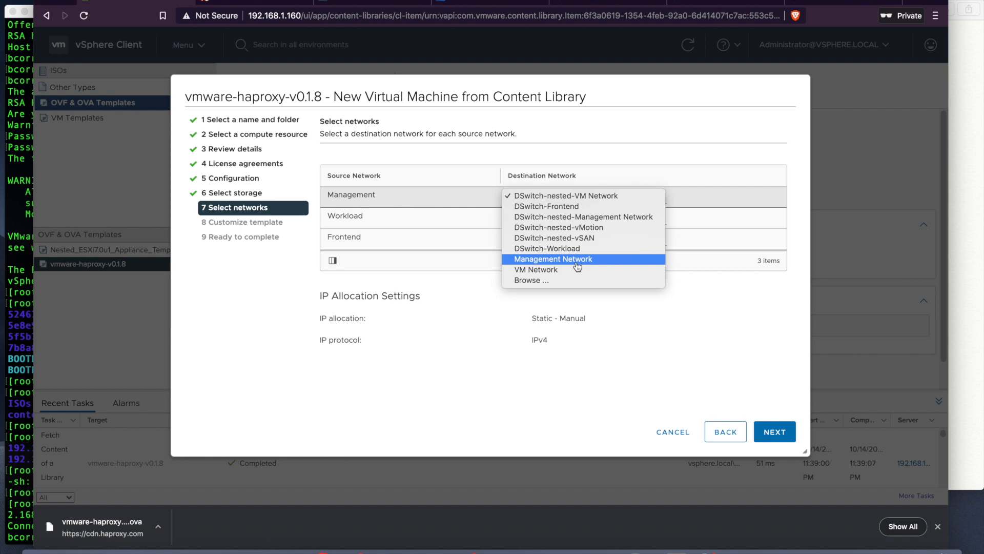
{"action": "left_click", "coordinate": [574, 196]}
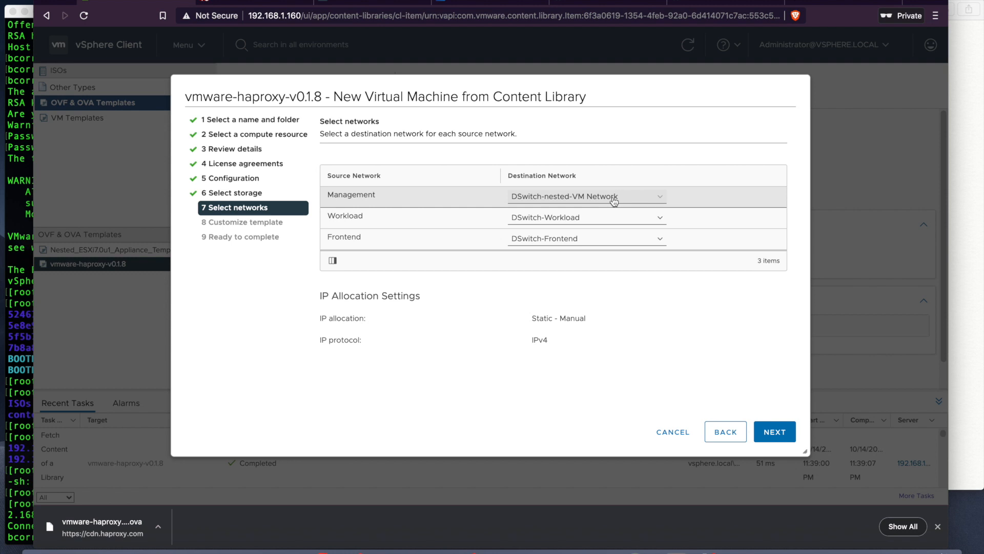
{"action": "left_click", "coordinate": [783, 435]}
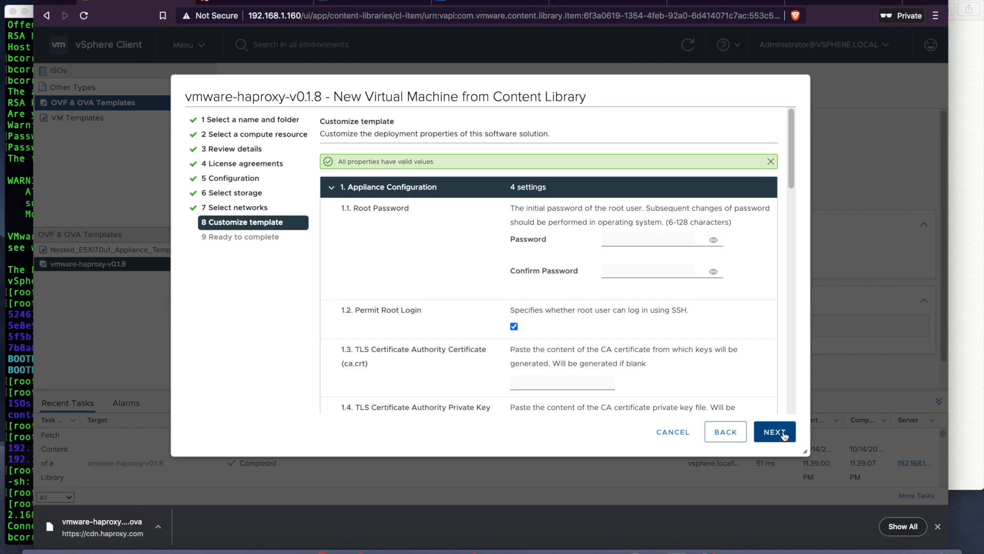
Step: Enter the appliance root password in both fields and toggle visibility to check they match
{"action": "scroll", "coordinate": [713, 215], "scroll_direction": "down", "scroll_amount": 2}
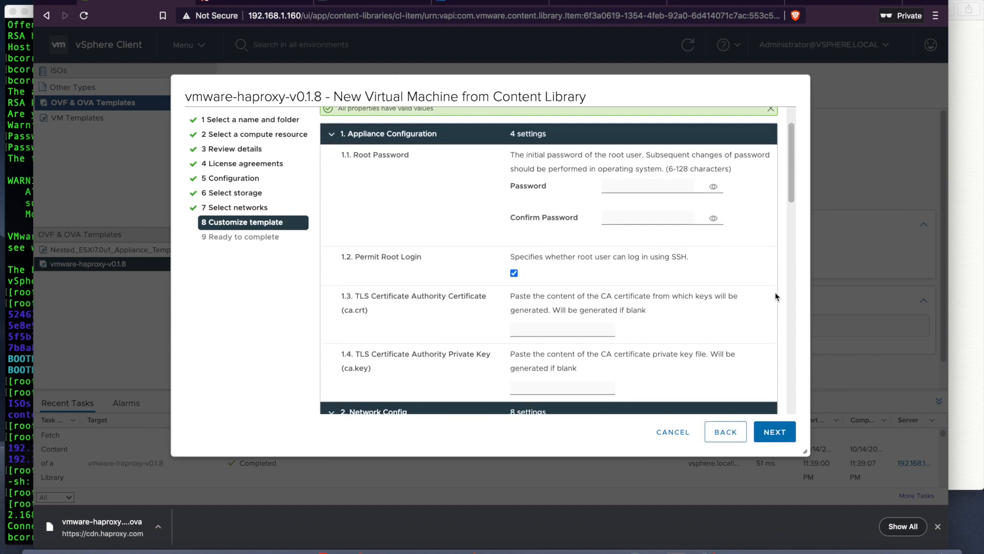
{"action": "left_click", "coordinate": [674, 185]}
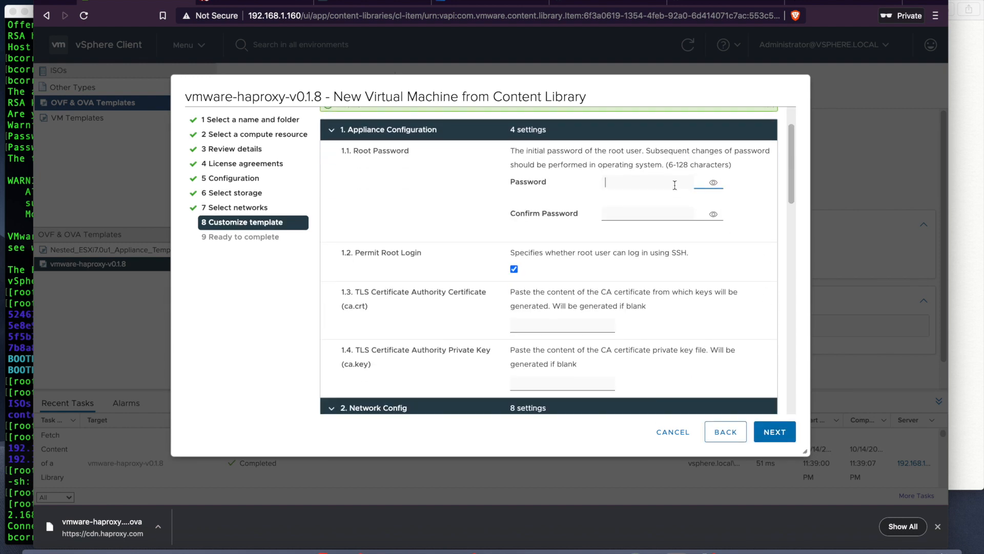
{"action": "left_click", "coordinate": [663, 210]}
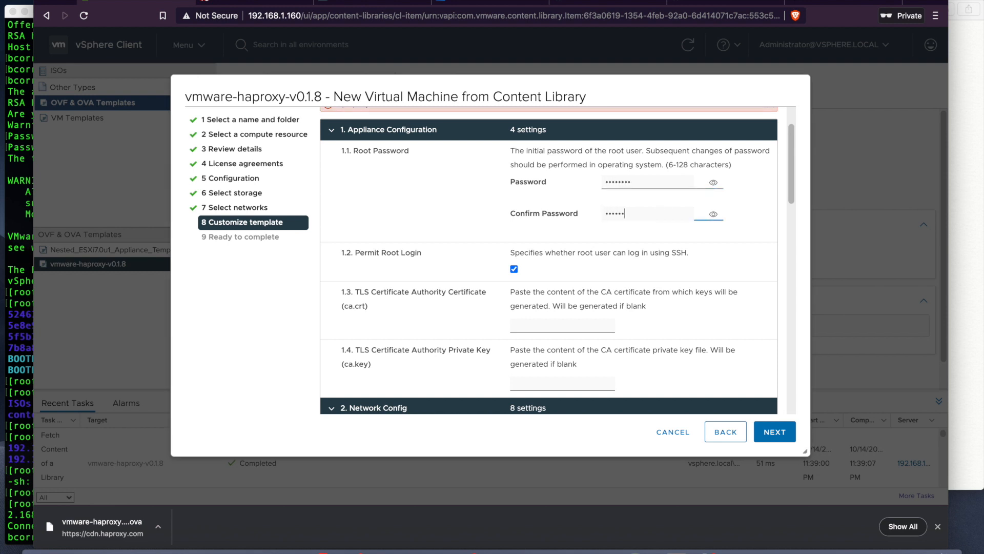
{"action": "left_click", "coordinate": [713, 214]}
{"action": "left_click", "coordinate": [713, 183]}
{"action": "left_click", "coordinate": [714, 183]}
{"action": "left_click", "coordinate": [714, 214]}
Step: Scroll down to the Network Config settings and select the existing DNS value
{"action": "scroll", "coordinate": [715, 215], "scroll_direction": "up", "scroll_amount": 1}
{"action": "scroll", "coordinate": [716, 214], "scroll_direction": "down", "scroll_amount": 2}
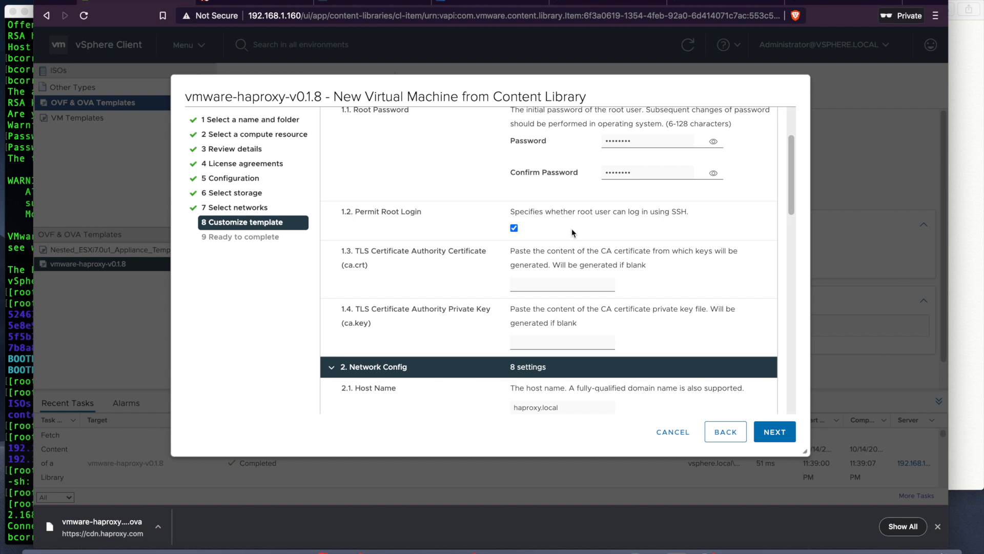
{"action": "scroll", "coordinate": [572, 233], "scroll_direction": "down", "scroll_amount": 1}
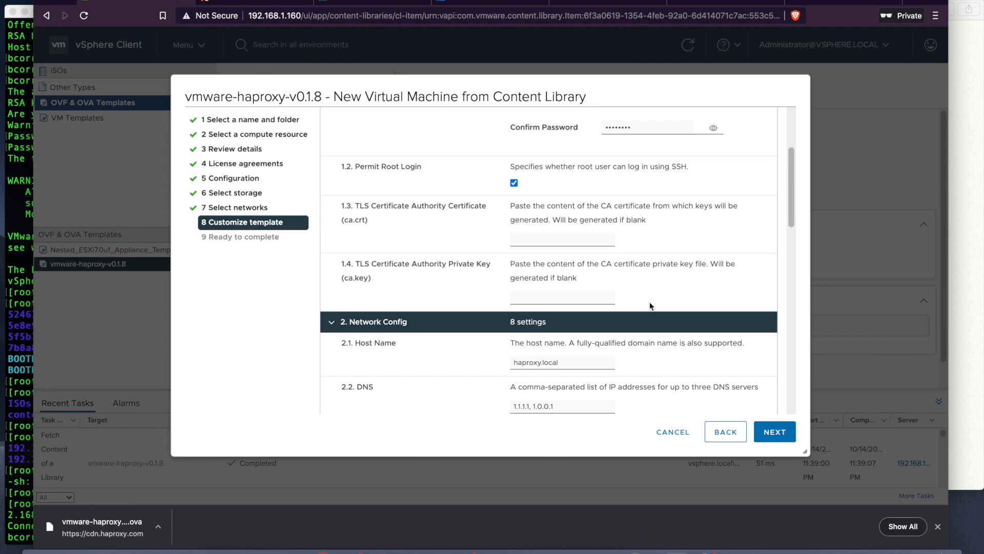
{"action": "scroll", "coordinate": [660, 291], "scroll_direction": "down", "scroll_amount": 1}
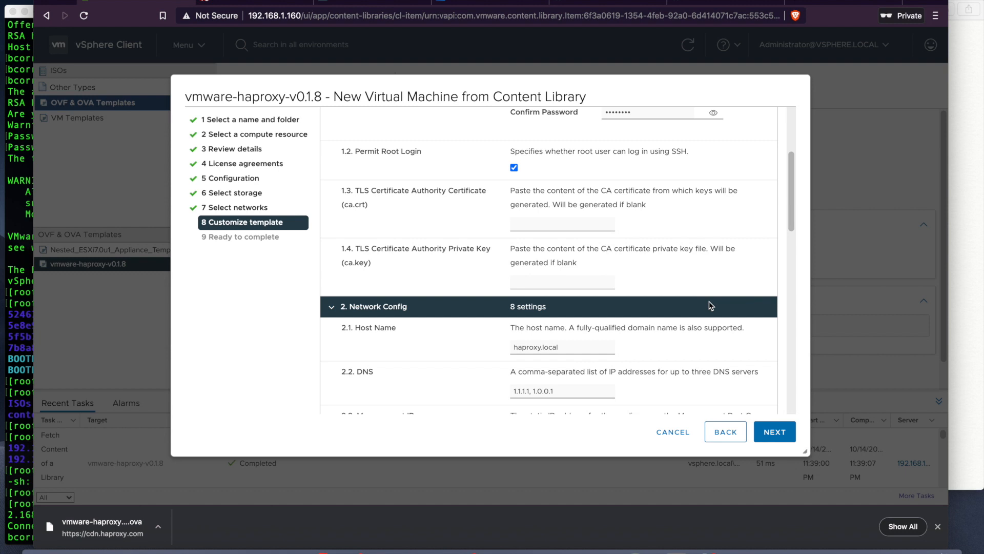
{"action": "scroll", "coordinate": [710, 303], "scroll_direction": "down", "scroll_amount": 2}
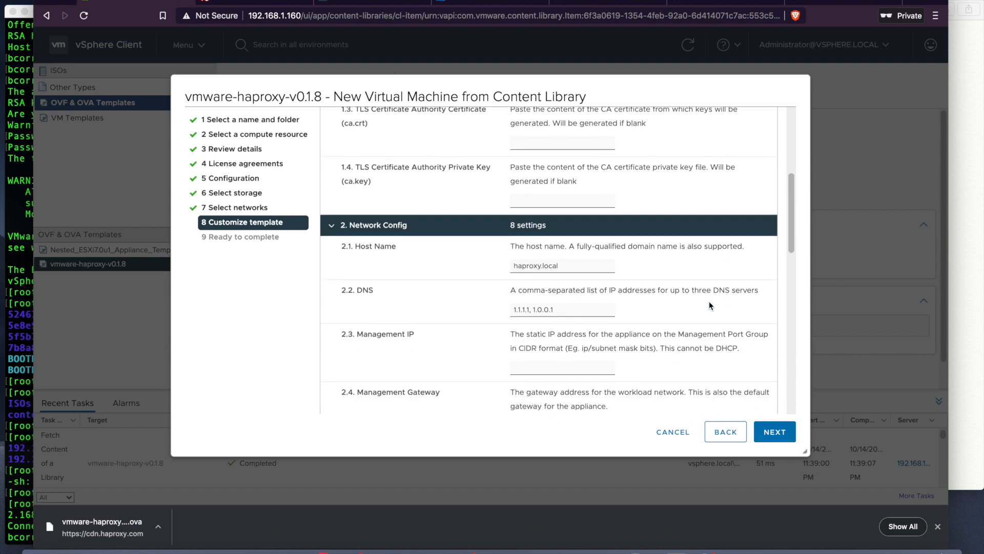
{"action": "scroll", "coordinate": [710, 367], "scroll_direction": "down", "scroll_amount": 3}
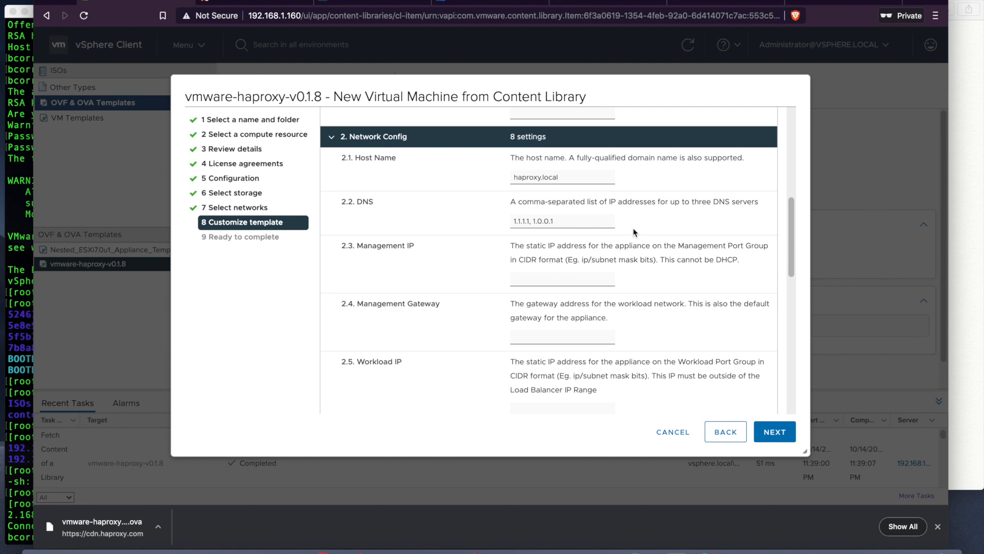
{"action": "scroll", "coordinate": [642, 240], "scroll_direction": "up", "scroll_amount": 5}
{"action": "scroll", "coordinate": [635, 234], "scroll_direction": "down", "scroll_amount": 7}
{"action": "scroll", "coordinate": [634, 232], "scroll_direction": "up", "scroll_amount": 1}
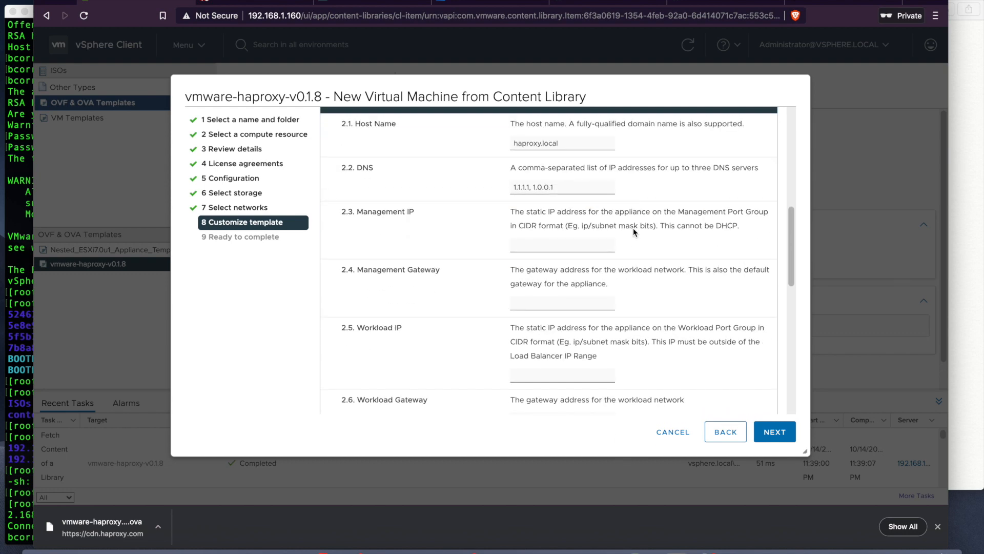
{"action": "left_click_drag", "start_coordinate": [577, 186], "coordinate": [505, 188]}
Step: Set DNS to 192.168.1.1 and note '180 - HAProxy' under WCP Assets in the IP notes
{"action": "type", "text": "192.168.1.1"}
{"action": "left_click", "coordinate": [529, 251]}
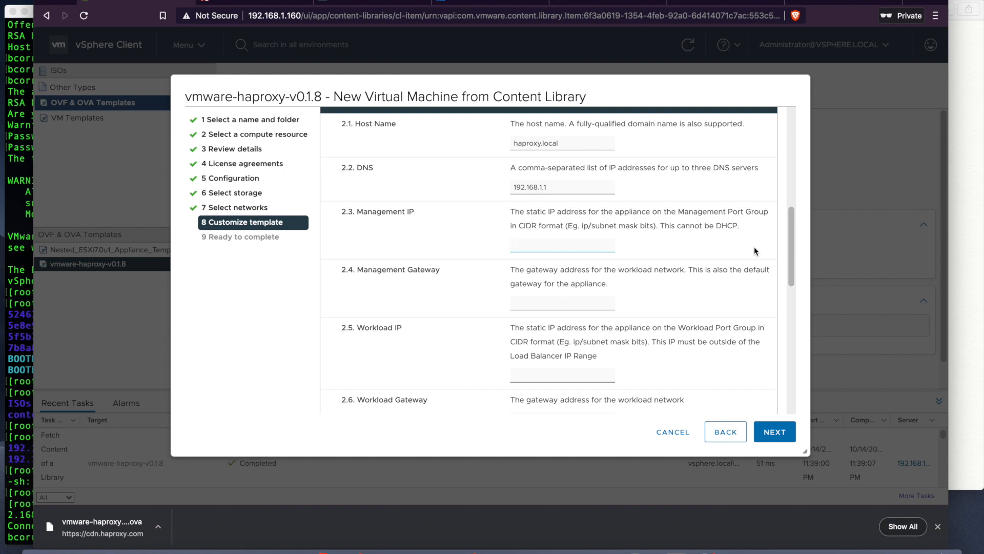
{"action": "left_click", "coordinate": [964, 224]}
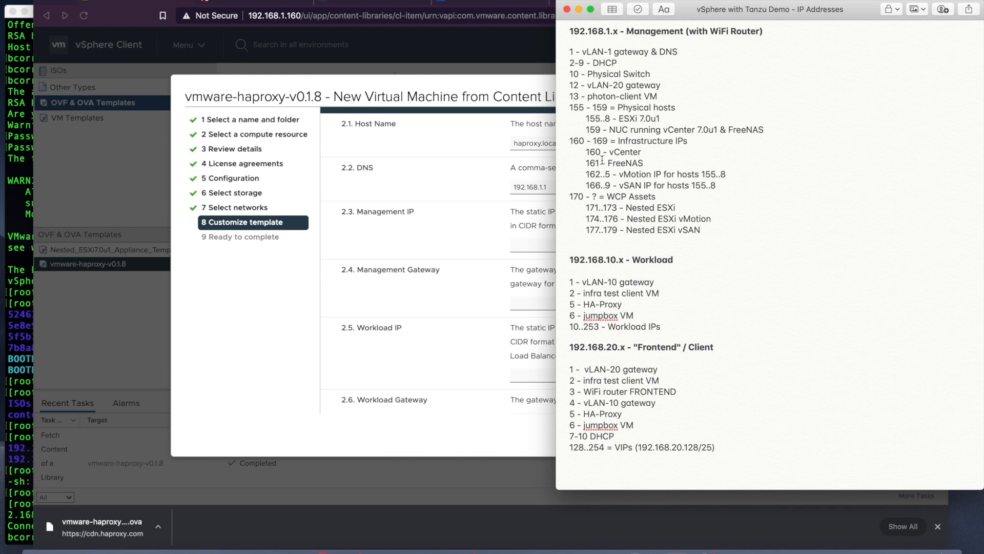
{"action": "left_click", "coordinate": [740, 234]}
{"action": "key", "text": "Return"}
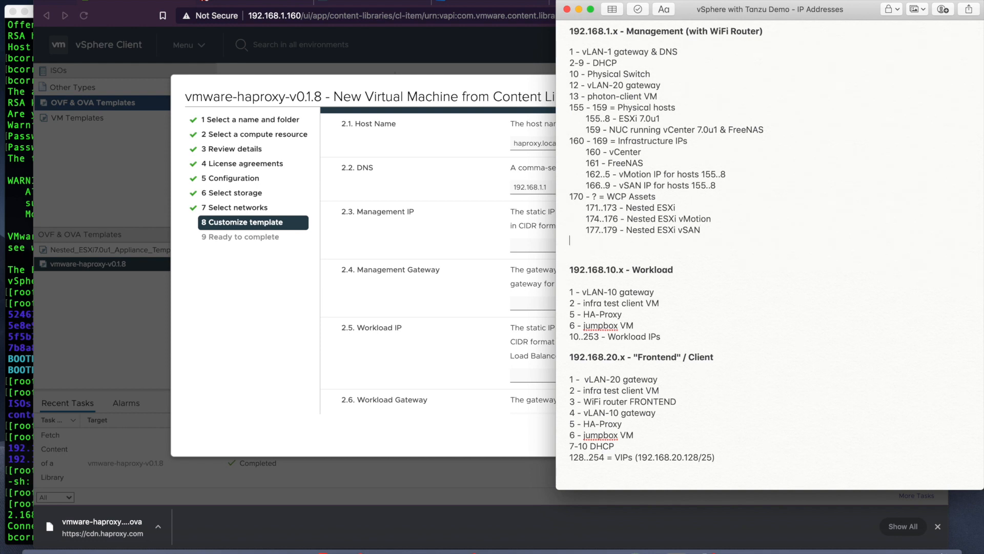
{"action": "key", "text": "Tab"}
{"action": "type", "text": "180"}
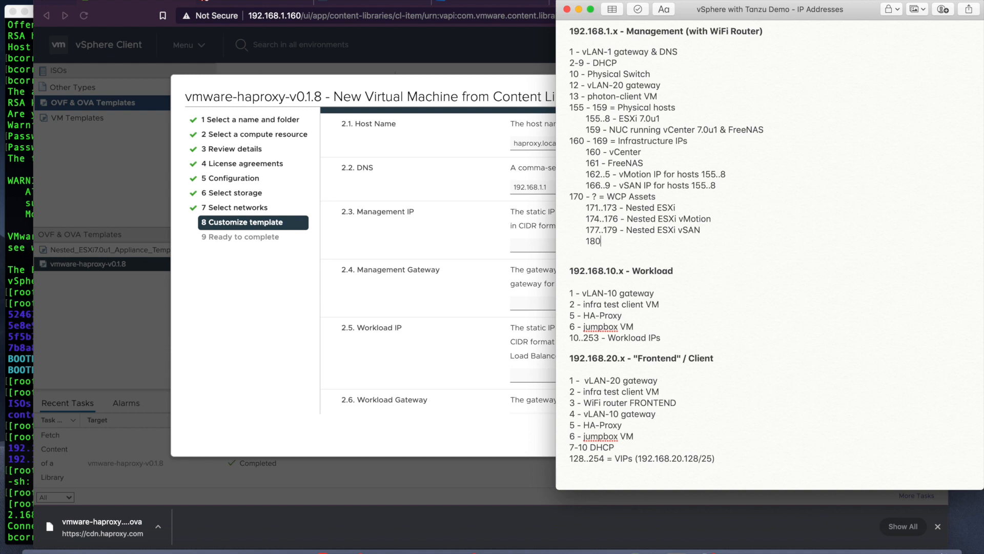
{"action": "type", "text": " - HAProxy"}
Step: Enter Management IP 192.168.1.180/24
{"action": "left_click", "coordinate": [511, 244]}
{"action": "type", "text": "192.168."}
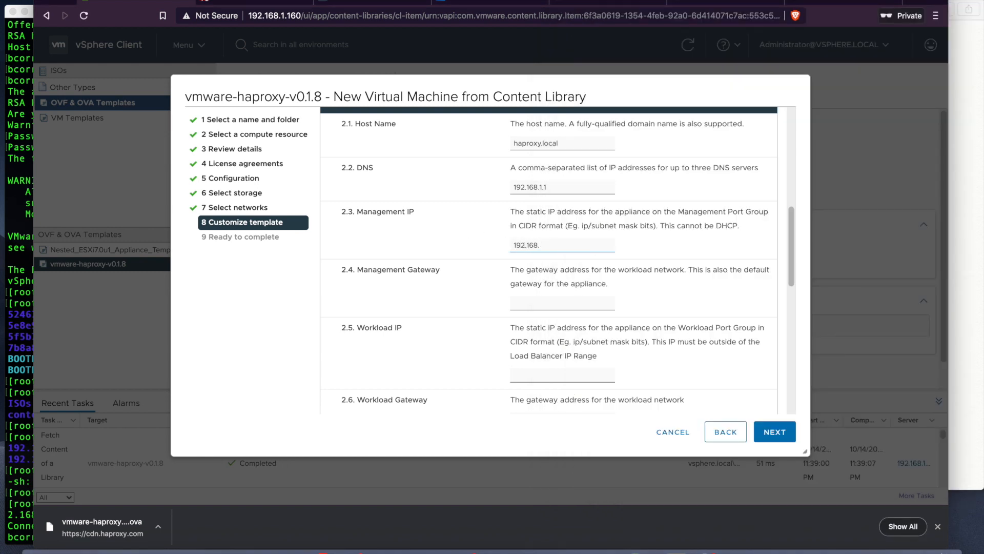
{"action": "type", "text": "1.180/"}
{"action": "type", "text": "24"}
{"action": "left_click", "coordinate": [556, 300]}
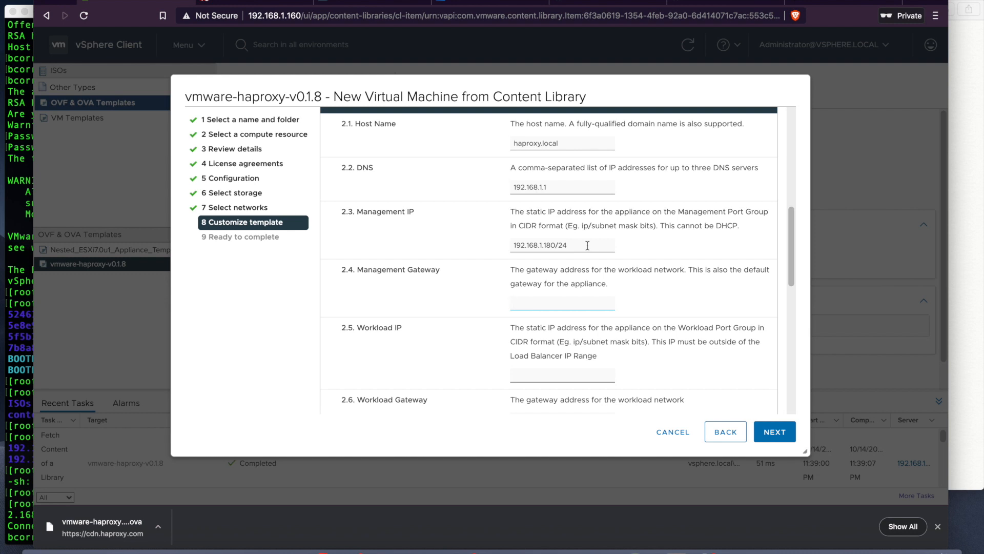
Step: Copy 192.168.1.1 from the DNS field into Management Gateway
{"action": "left_click_drag", "start_coordinate": [558, 187], "coordinate": [511, 187]}
{"action": "key", "text": "ctrl+c"}
{"action": "left_click", "coordinate": [542, 303]}
{"action": "key", "text": "ctrl+v"}
{"action": "scroll", "coordinate": [663, 331], "scroll_direction": "down", "scroll_amount": 3}
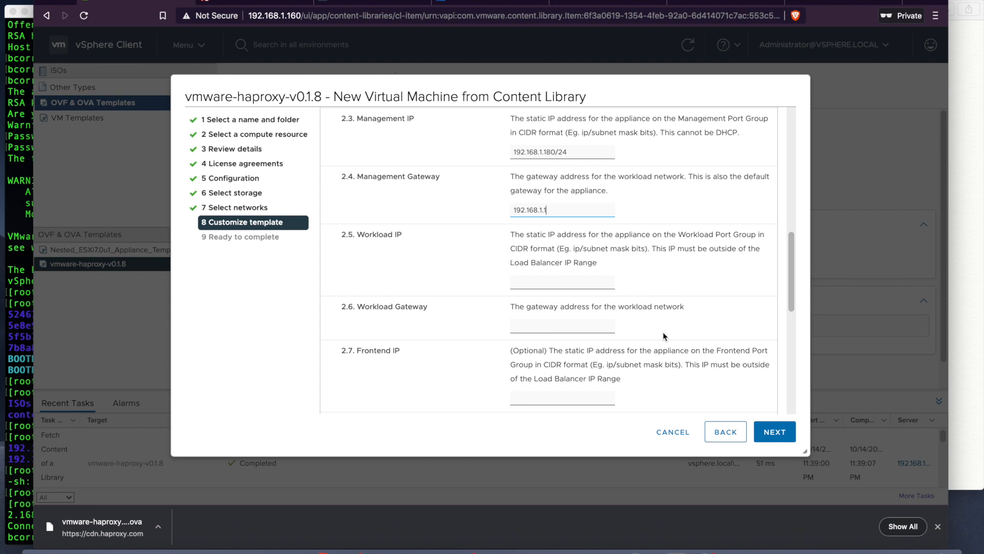
{"action": "left_click", "coordinate": [964, 346]}
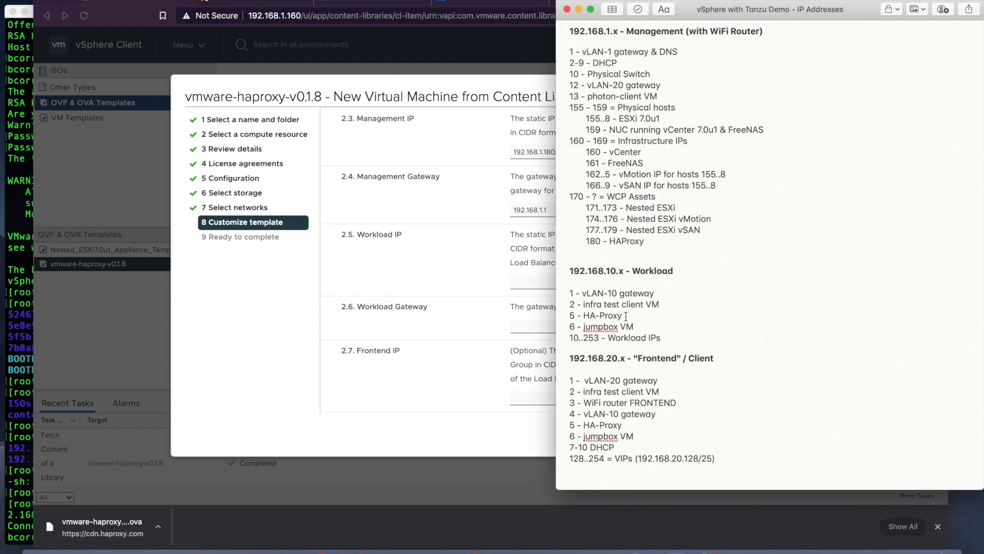
Step: Set Workload IP 192.168.10.5/24 and Workload Gateway 192.168.10.1
{"action": "left_click", "coordinate": [535, 280]}
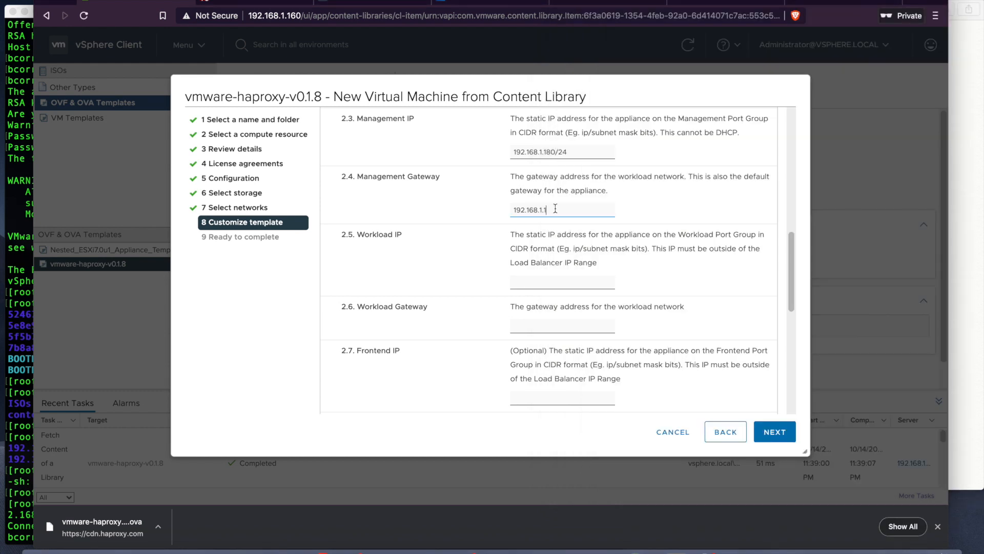
{"action": "left_click", "coordinate": [552, 276]}
{"action": "type", "text": "192.168.10.5"}
{"action": "type", "text": "/24"}
{"action": "left_click_drag", "start_coordinate": [514, 282], "coordinate": [545, 281]}
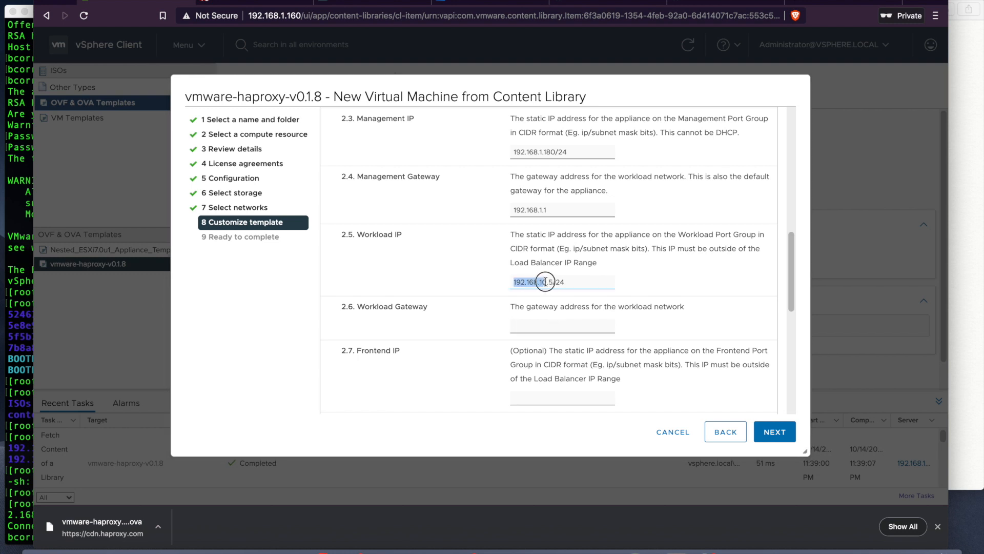
{"action": "left_click", "coordinate": [541, 325]}
{"action": "key", "text": "super+v"}
{"action": "type", "text": ".1"}
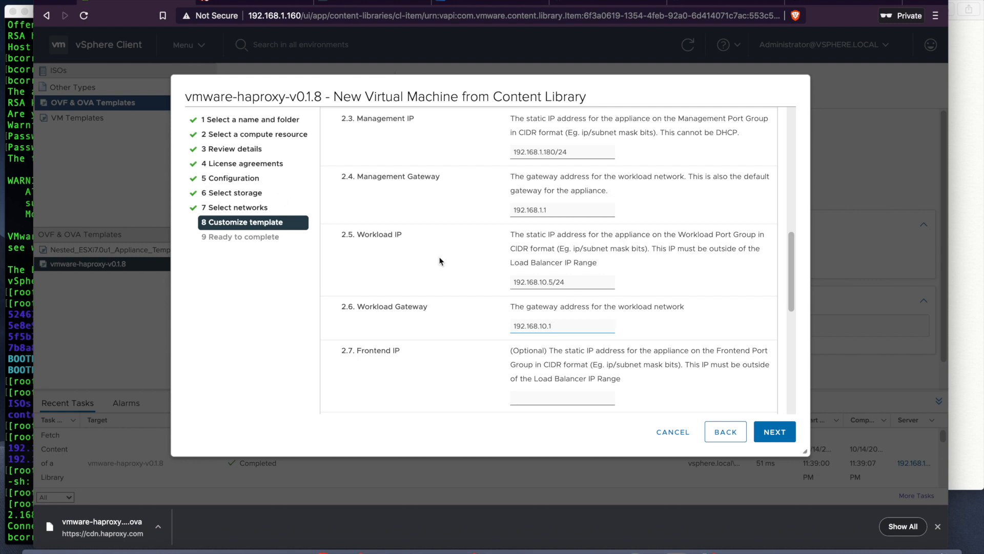
{"action": "scroll", "coordinate": [642, 391], "scroll_direction": "down", "scroll_amount": 3}
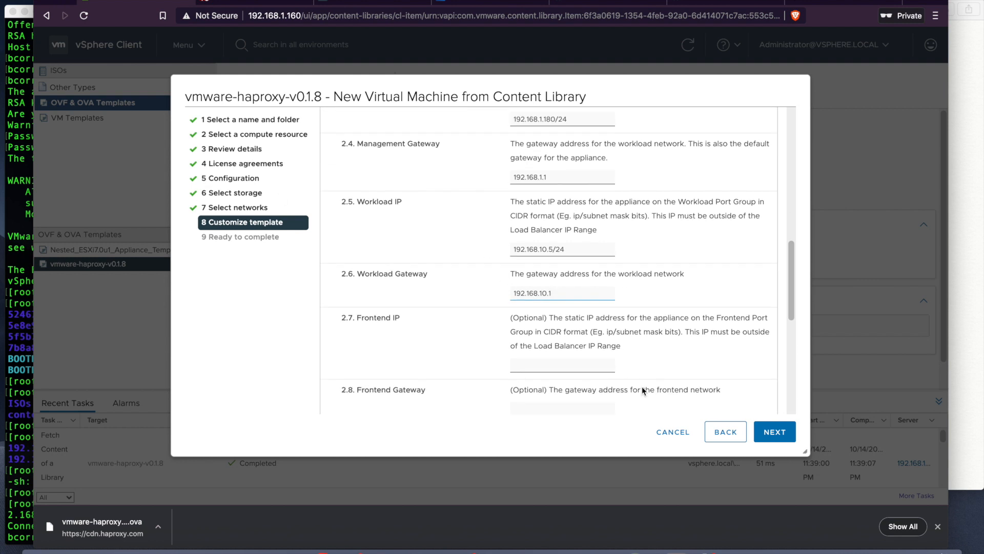
Step: Set Frontend IP to 192.168.20.5/24 by copying and editing the Workload IP
{"action": "left_click", "coordinate": [588, 331]}
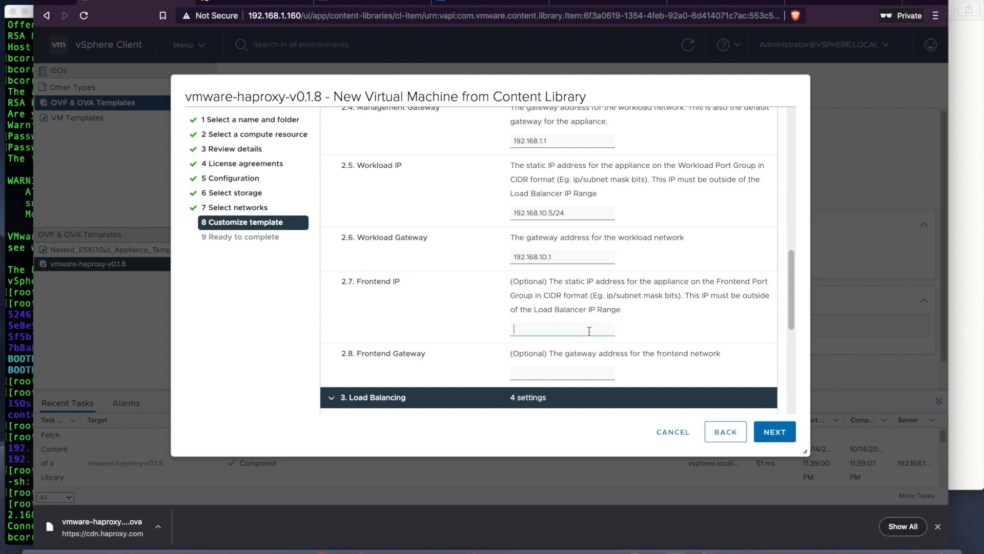
{"action": "left_click_drag", "start_coordinate": [573, 215], "coordinate": [508, 214]}
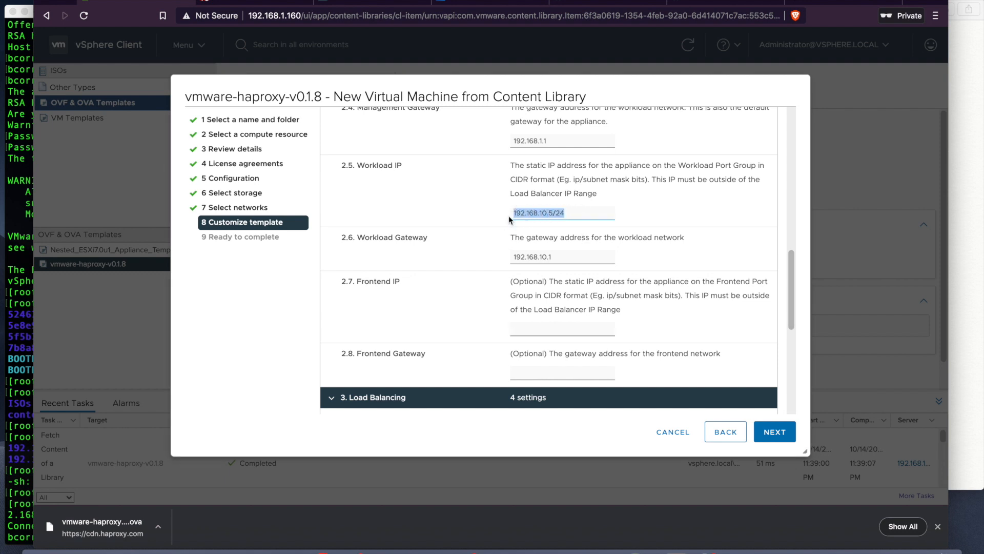
{"action": "key", "text": "ctrl+c"}
{"action": "left_click", "coordinate": [551, 333]}
{"action": "key", "text": "ctrl+v"}
{"action": "key", "text": "Left"}
{"action": "key", "text": "Left"}
{"action": "key", "text": "Left"}
{"action": "key", "text": "Left"}
{"action": "key", "text": "Left"}
{"action": "key", "text": "Left"}
{"action": "key", "text": "BackSpace"}
{"action": "type", "text": "2"}
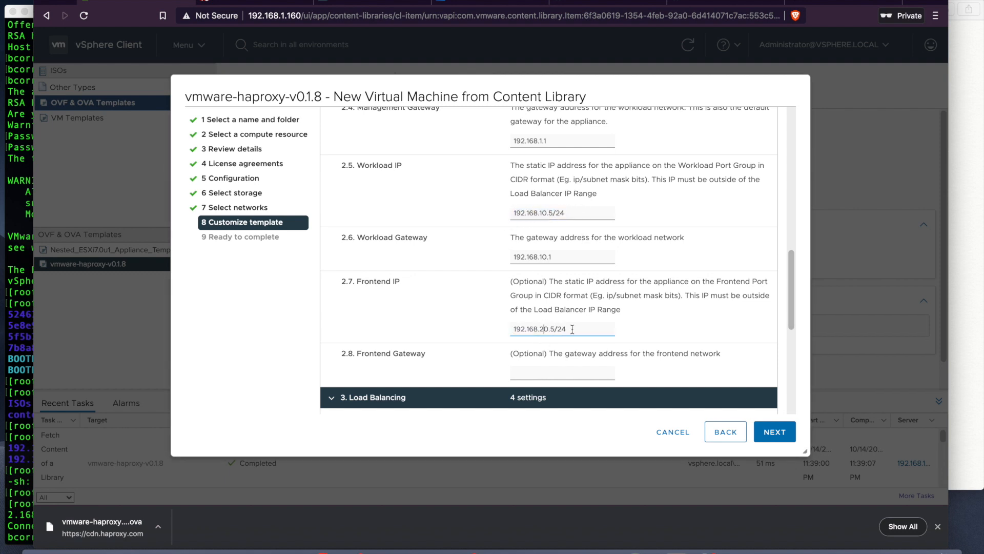
Step: Set Frontend Gateway to 192.168.20.1 by copying and editing the Workload Gateway
{"action": "left_click", "coordinate": [954, 347]}
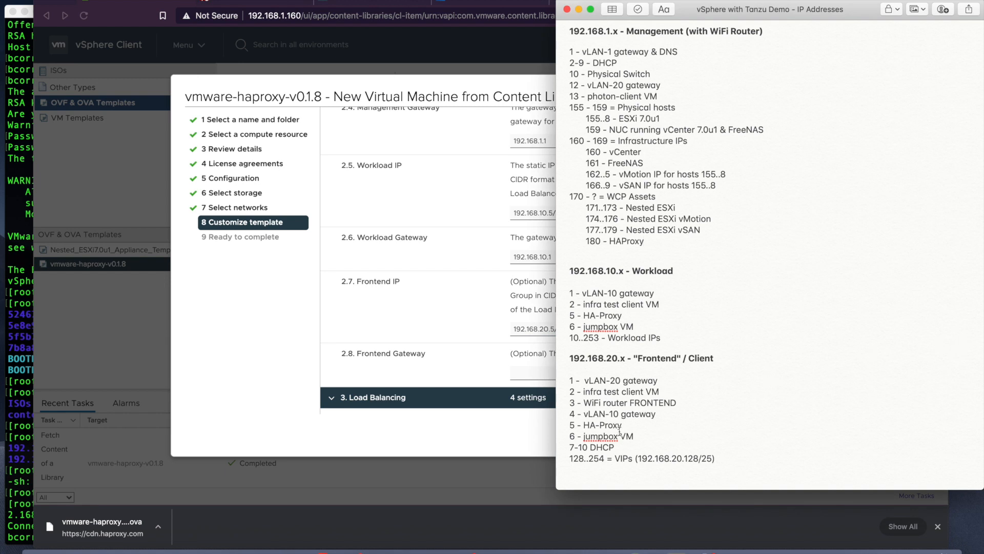
{"action": "left_click", "coordinate": [468, 307]}
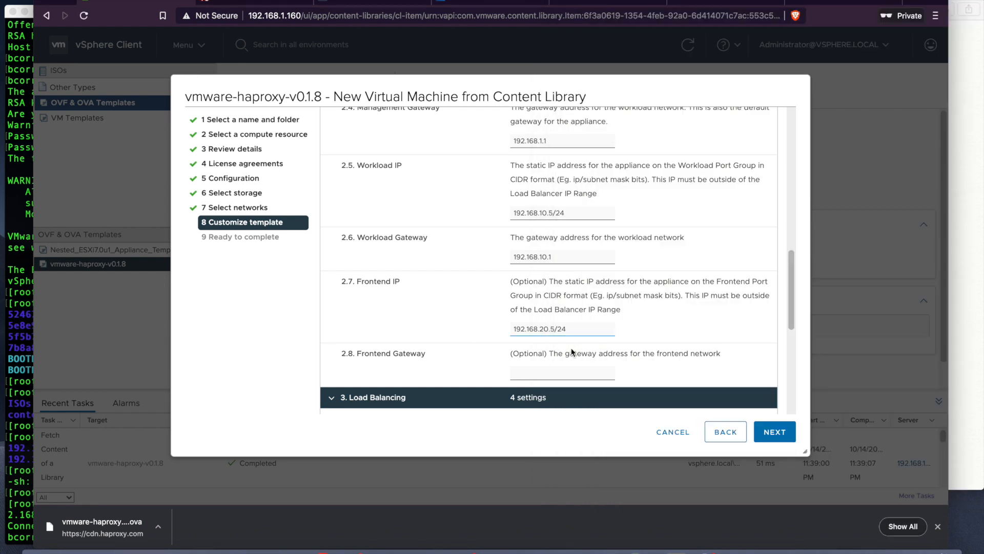
{"action": "left_click_drag", "start_coordinate": [554, 256], "coordinate": [509, 259]}
{"action": "key", "text": "super+c"}
{"action": "left_click", "coordinate": [542, 370]}
{"action": "key", "text": "super+v"}
{"action": "key", "text": "Left"}
{"action": "key", "text": "Left"}
{"action": "key", "text": "Left"}
{"action": "key", "text": "BackSpace"}
{"action": "type", "text": "2"}
{"action": "scroll", "coordinate": [639, 360], "scroll_direction": "down", "scroll_amount": 3}
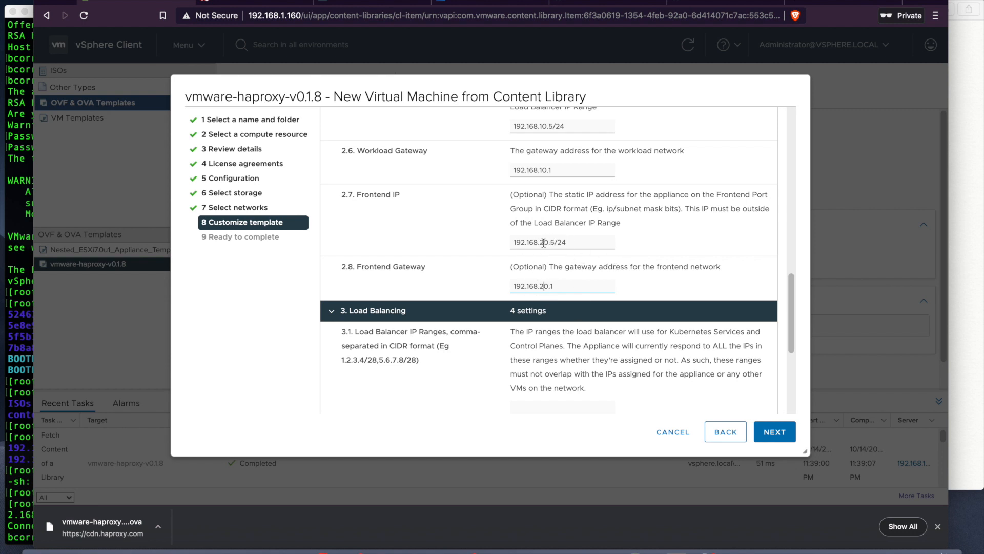
{"action": "scroll", "coordinate": [645, 275], "scroll_direction": "down", "scroll_amount": 3}
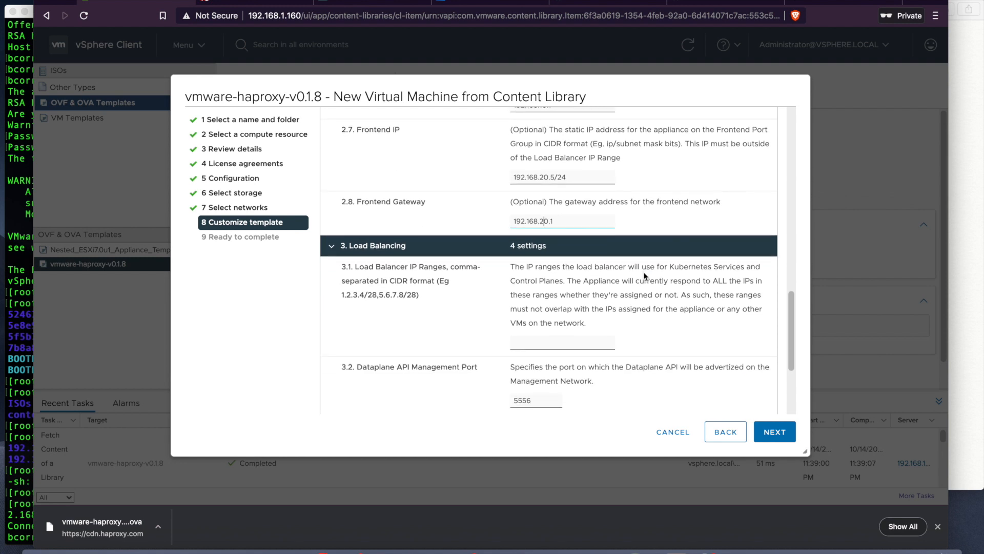
{"action": "scroll", "coordinate": [644, 275], "scroll_direction": "up", "scroll_amount": 5}
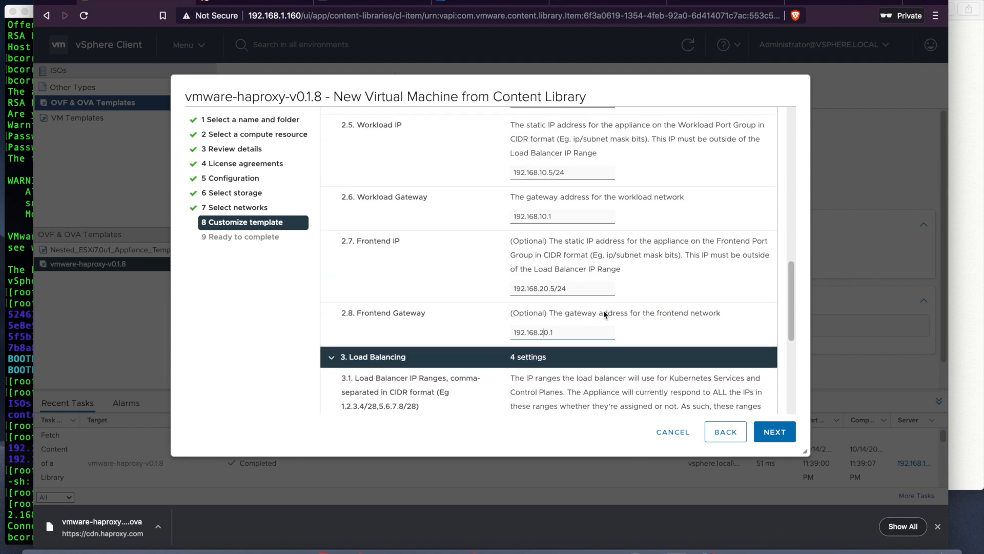
{"action": "scroll", "coordinate": [635, 300], "scroll_direction": "up", "scroll_amount": 4}
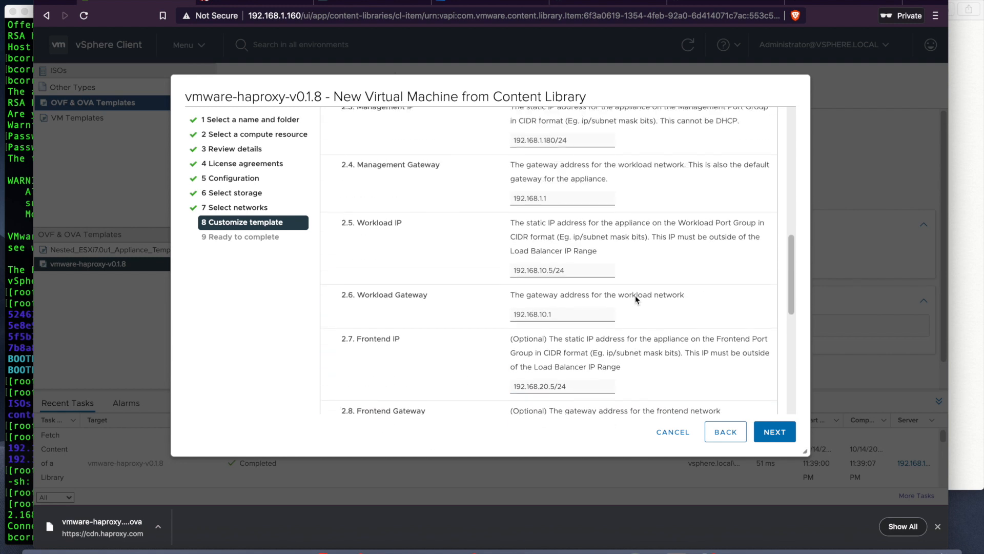
{"action": "scroll", "coordinate": [635, 298], "scroll_direction": "down", "scroll_amount": 8}
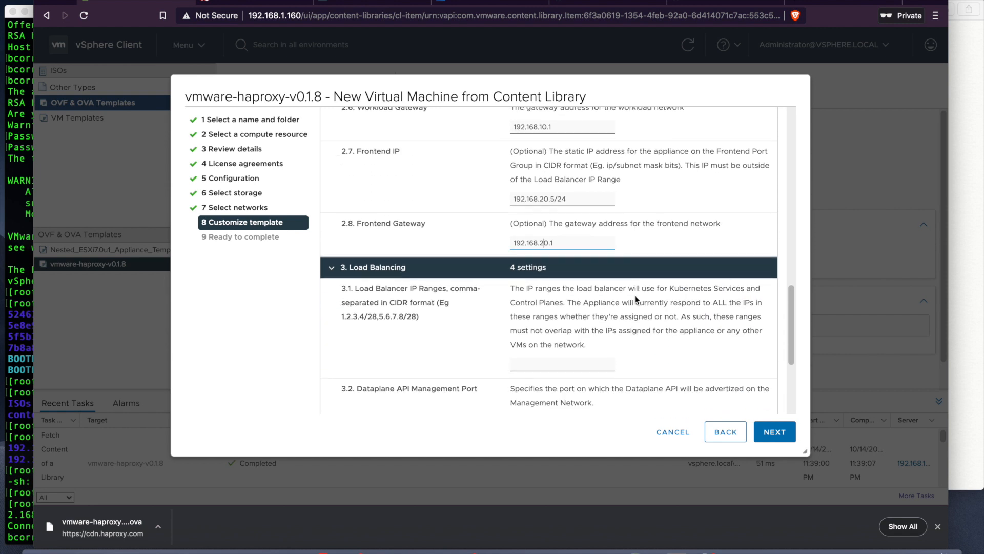
{"action": "scroll", "coordinate": [635, 295], "scroll_direction": "up", "scroll_amount": 4}
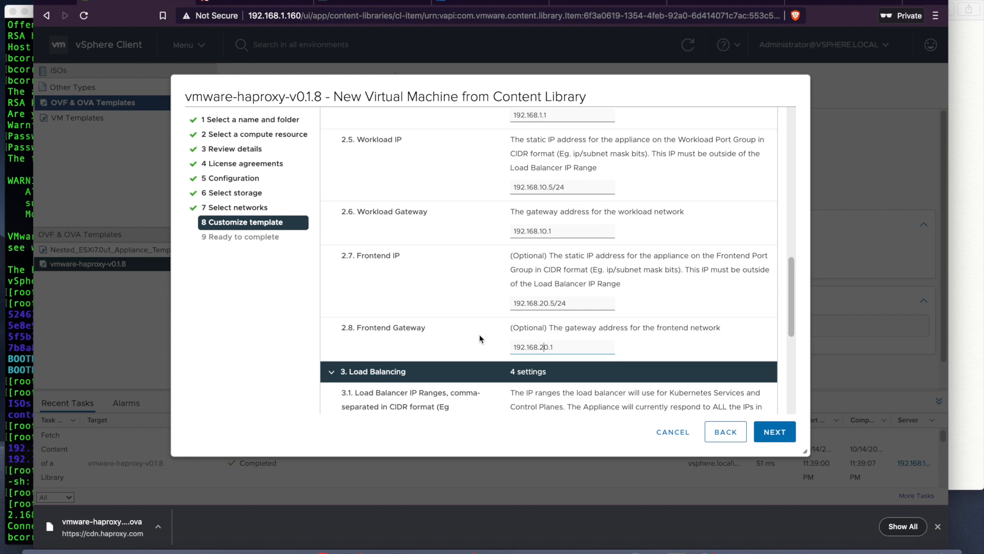
{"action": "scroll", "coordinate": [565, 314], "scroll_direction": "up", "scroll_amount": 3}
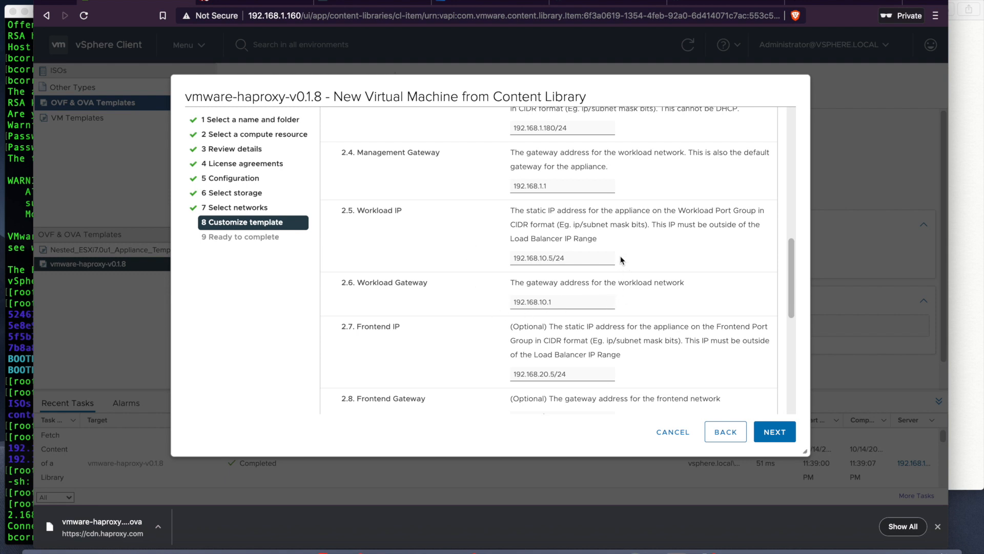
{"action": "scroll", "coordinate": [664, 308], "scroll_direction": "up", "scroll_amount": 3}
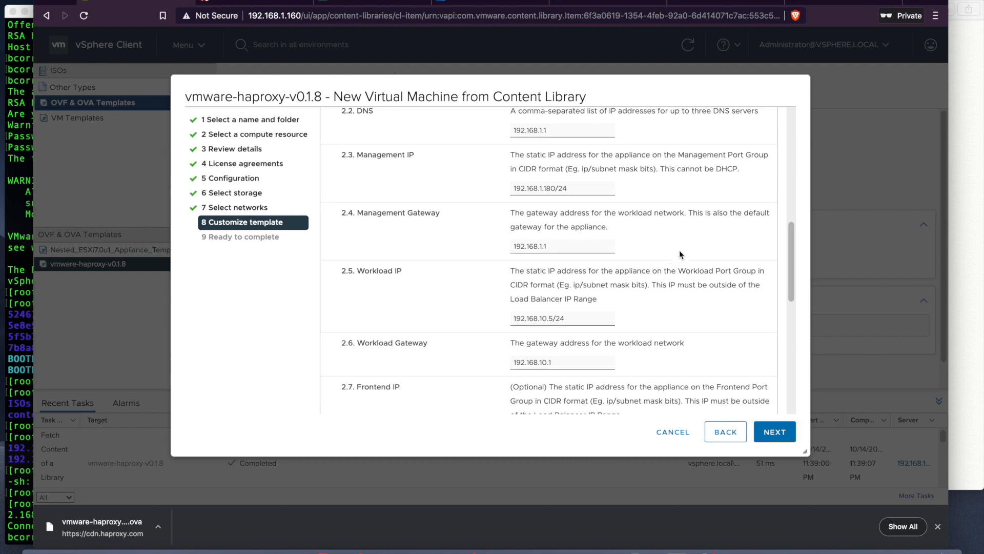
{"action": "scroll", "coordinate": [679, 250], "scroll_direction": "down", "scroll_amount": 10}
{"action": "scroll", "coordinate": [679, 250], "scroll_direction": "up", "scroll_amount": 1}
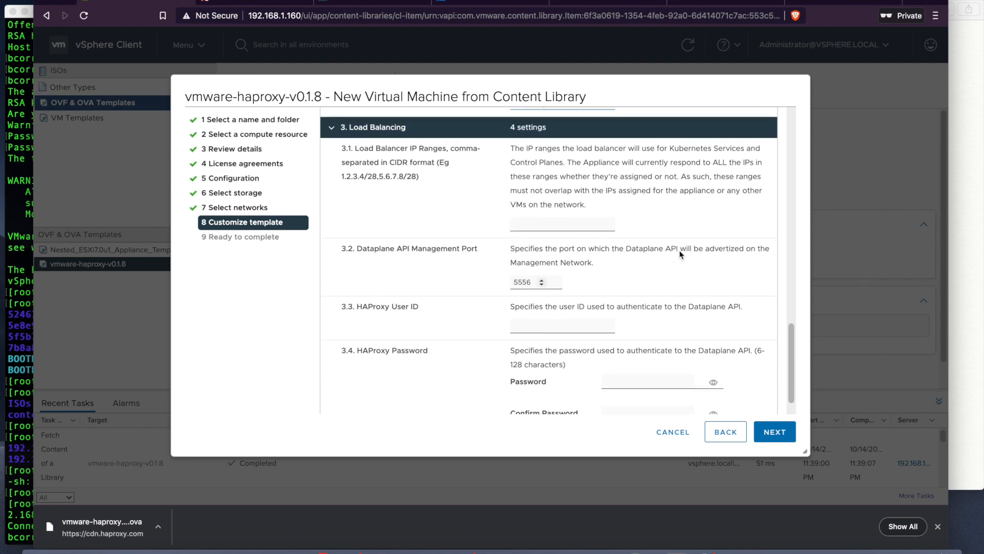
{"action": "left_click", "coordinate": [589, 219]}
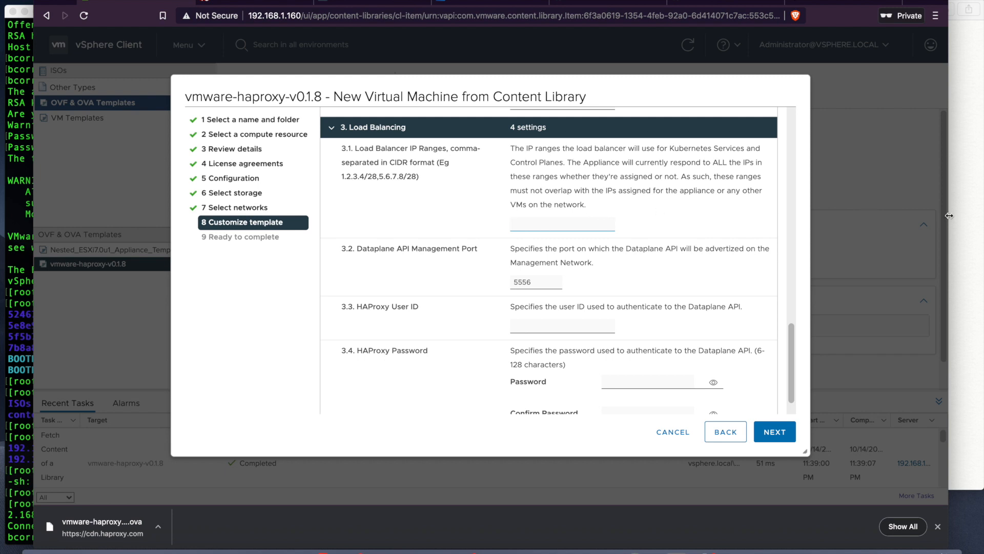
{"action": "left_click", "coordinate": [979, 241]}
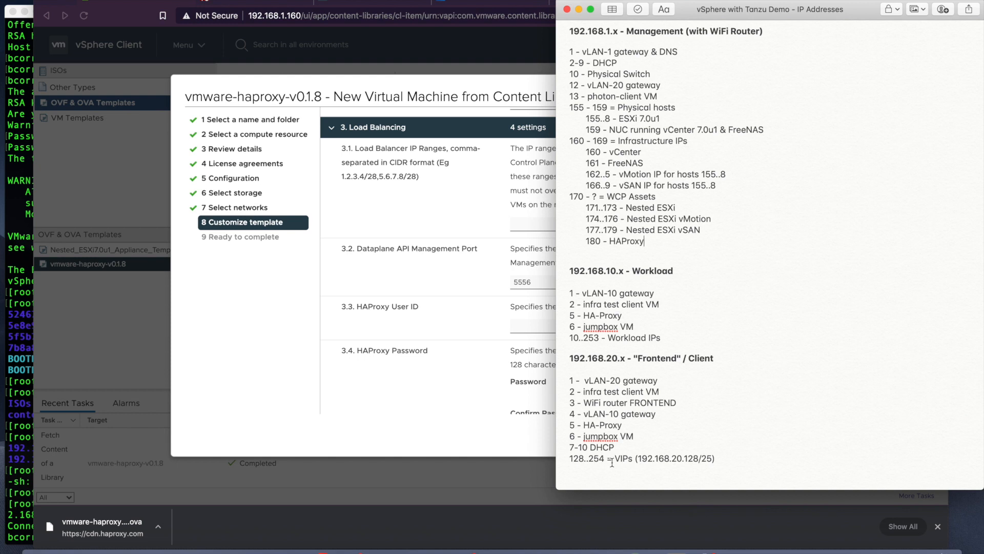
Step: Copy 192.168.20.128/25 from the notes into Load Balancer IP Ranges
{"action": "left_click_drag", "start_coordinate": [639, 459], "coordinate": [710, 458]}
{"action": "key", "text": "super+c"}
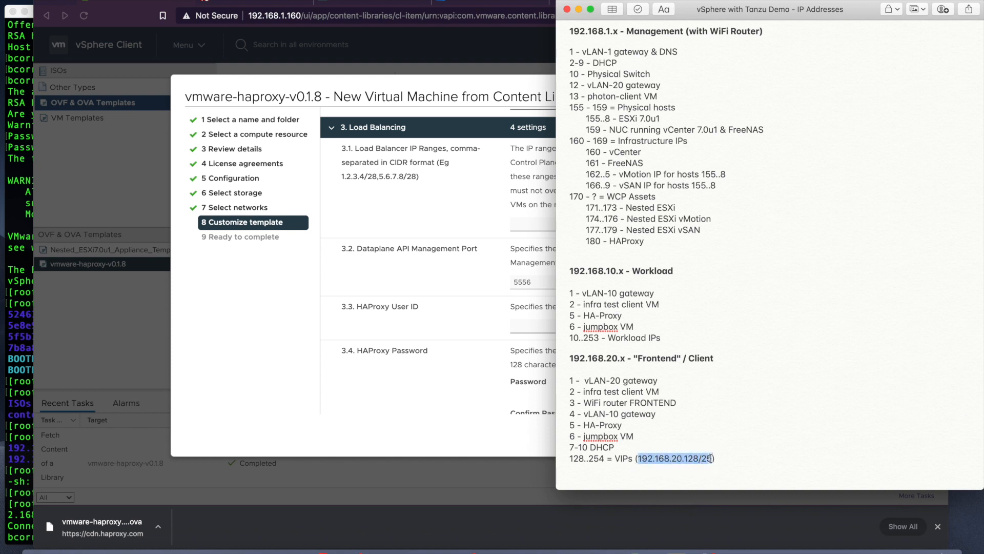
{"action": "left_click", "coordinate": [523, 226]}
{"action": "key", "text": "super+v"}
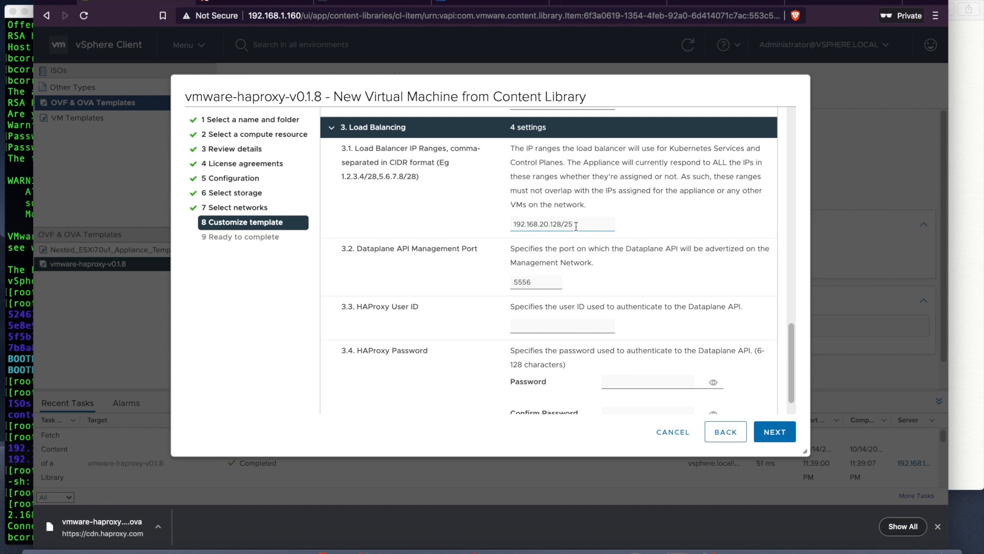
{"action": "scroll", "coordinate": [542, 249], "scroll_direction": "down", "scroll_amount": 1}
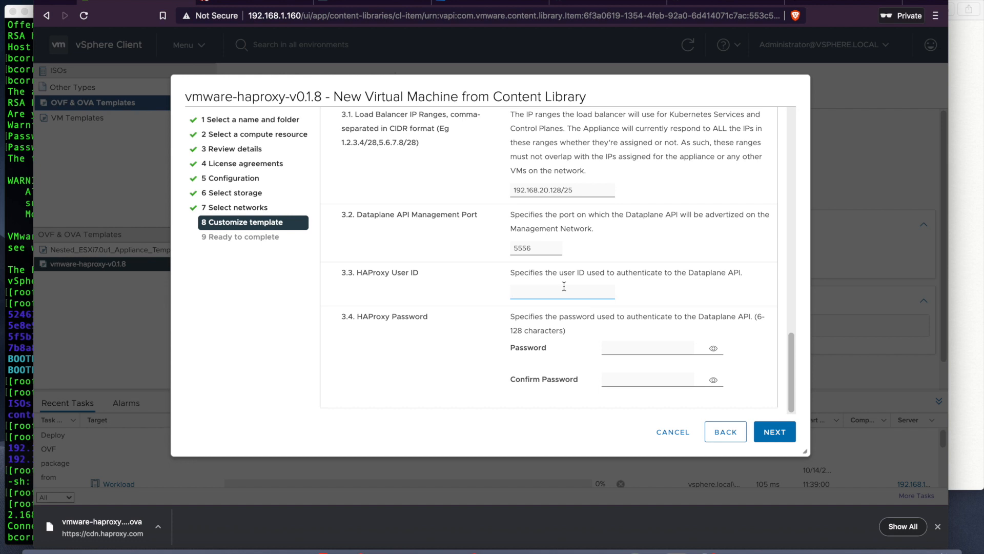
Step: Set HAProxy user ID 'haproxy' with a confirmed password, then finish the wizard to deploy
{"action": "type", "text": "haproxy"}
{"action": "left_click", "coordinate": [622, 343]}
{"action": "key", "text": "Tab"}
{"action": "key", "text": "Tab"}
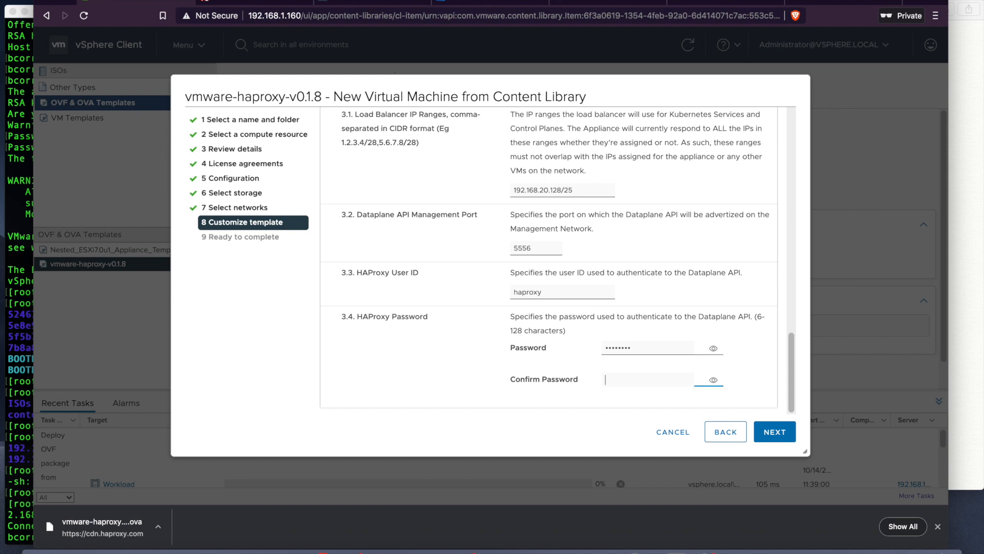
{"action": "left_click", "coordinate": [713, 380]}
{"action": "left_click", "coordinate": [714, 349]}
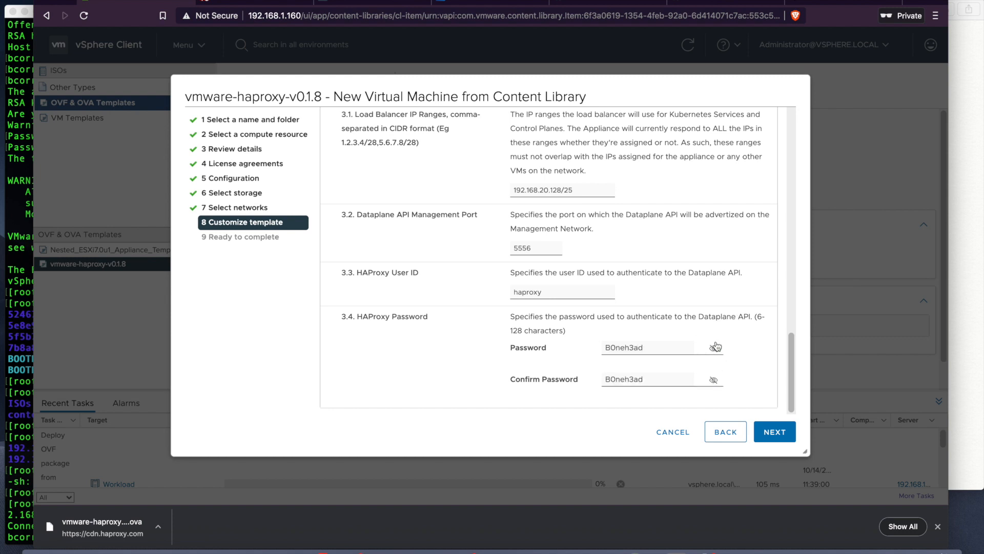
{"action": "scroll", "coordinate": [752, 362], "scroll_direction": "up", "scroll_amount": 15}
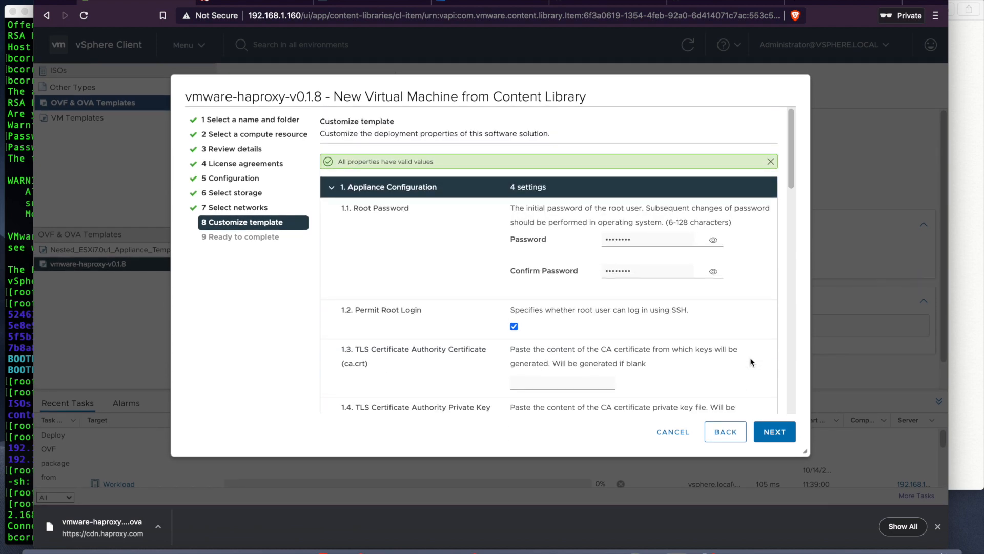
{"action": "left_click", "coordinate": [773, 430]}
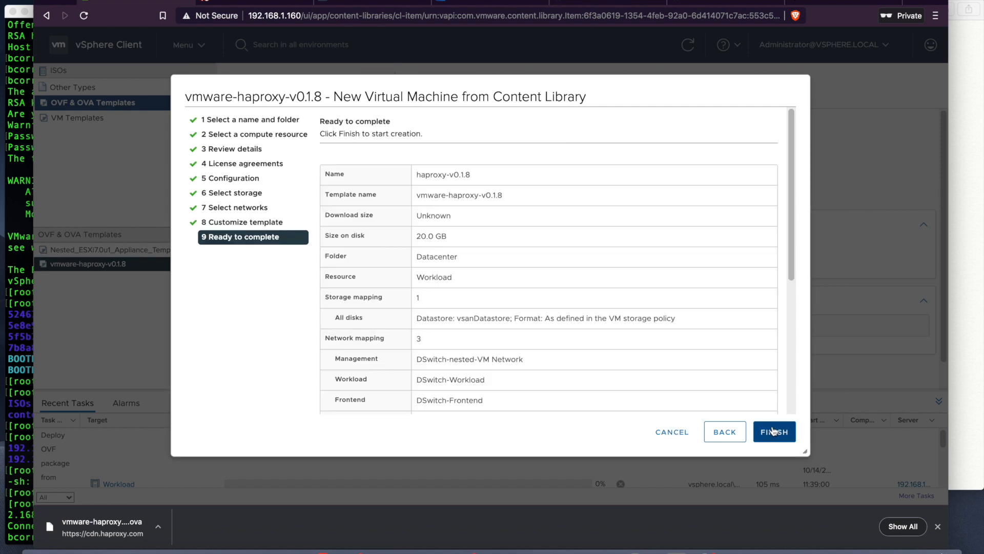
{"action": "left_click", "coordinate": [773, 431]}
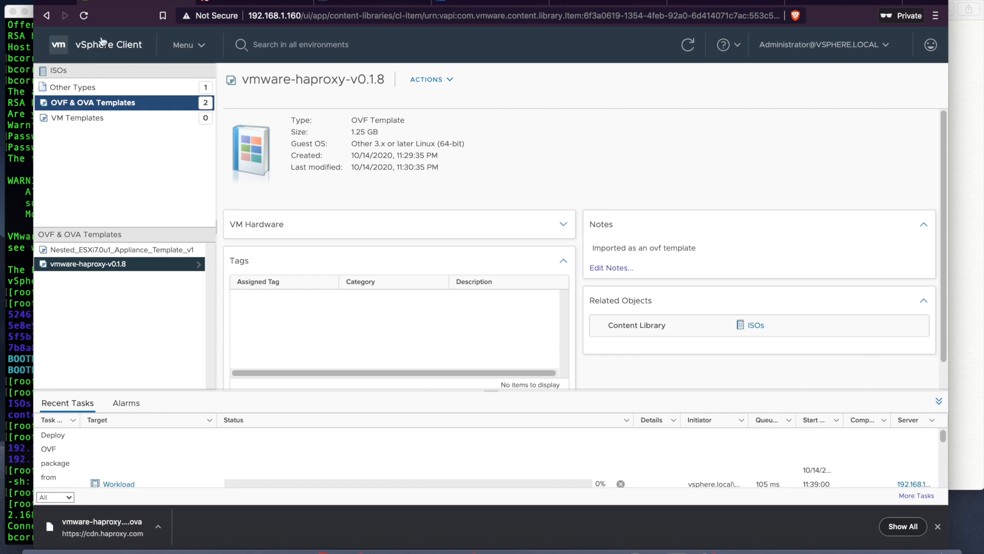
Step: In VMs and Clusters, view haproxy-v0.1.8's six IP addresses and its network adapters
{"action": "left_click", "coordinate": [182, 46]}
{"action": "left_click", "coordinate": [195, 115]}
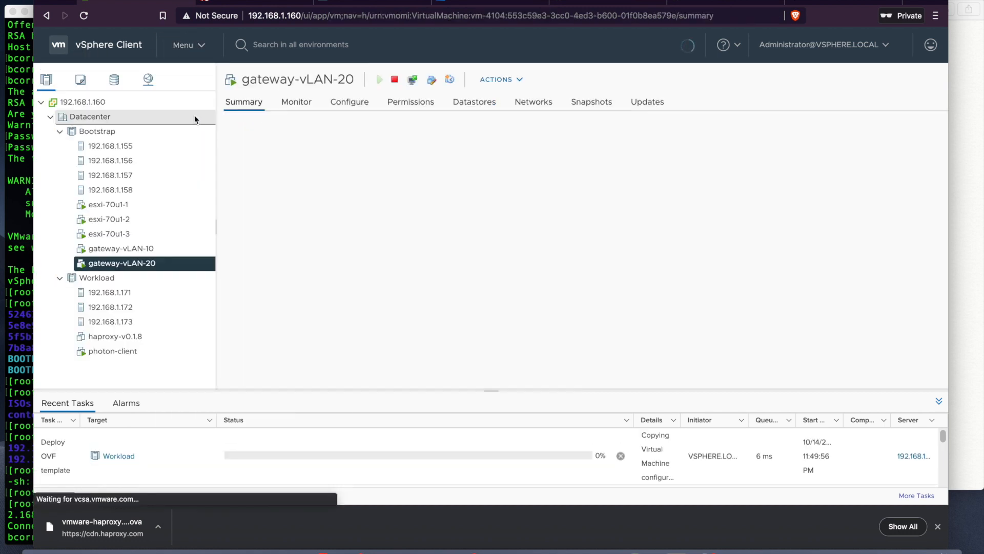
{"action": "left_click", "coordinate": [130, 337]}
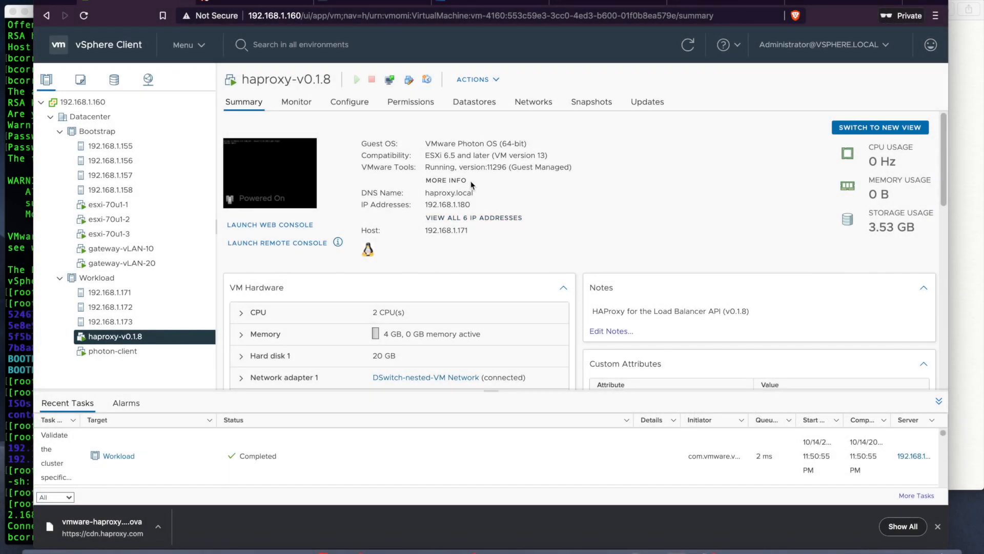
{"action": "left_click", "coordinate": [471, 219]}
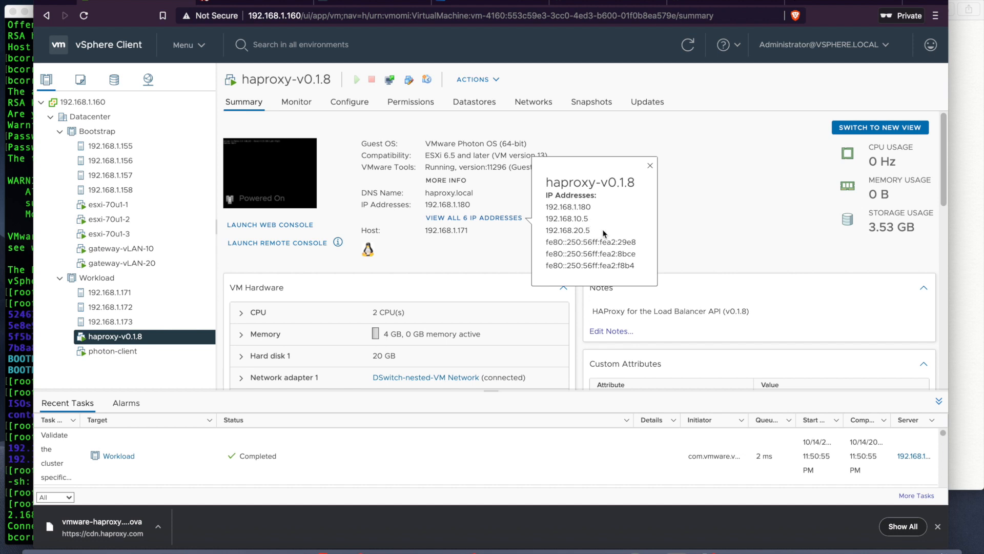
{"action": "left_click", "coordinate": [674, 222]}
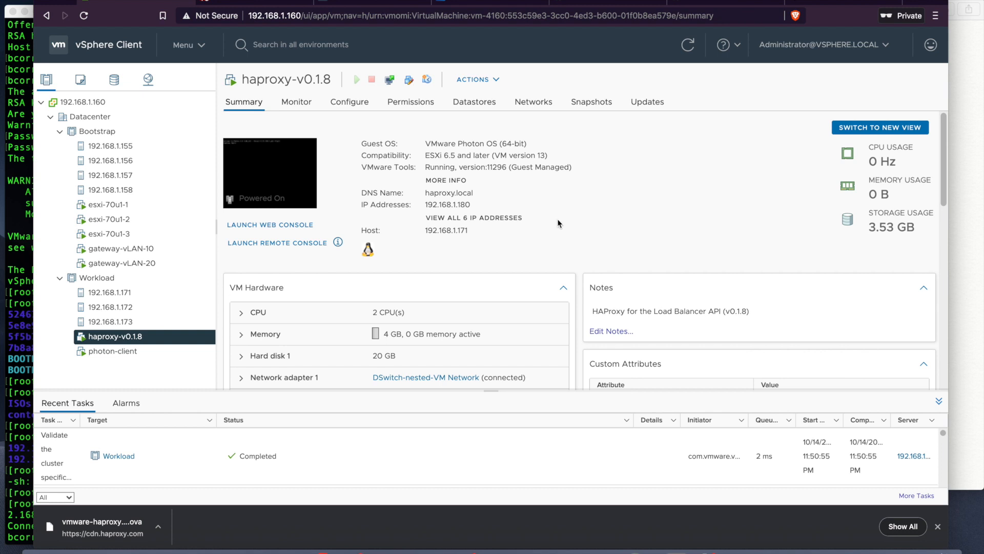
{"action": "scroll", "coordinate": [558, 223], "scroll_direction": "down", "scroll_amount": 5}
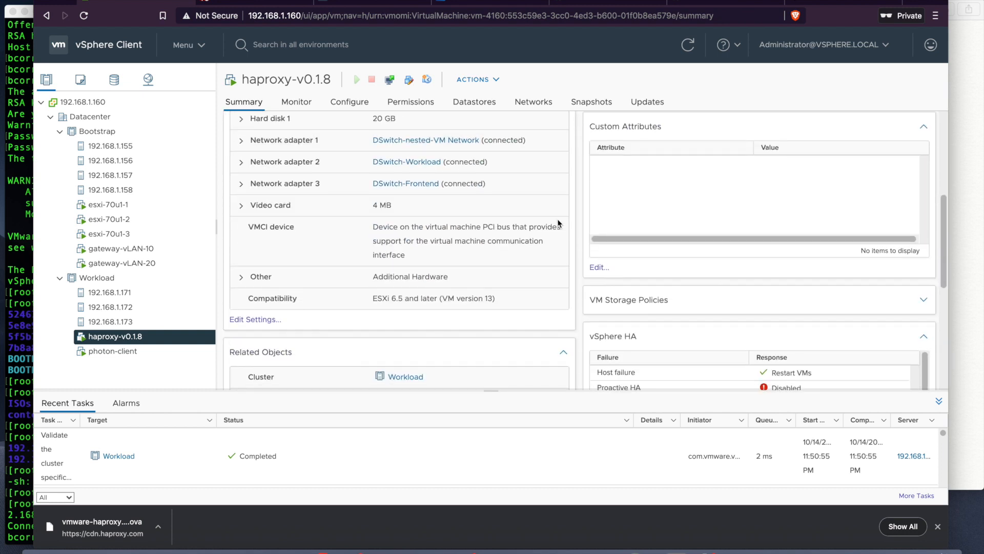
{"action": "scroll", "coordinate": [558, 223], "scroll_direction": "up", "scroll_amount": 2}
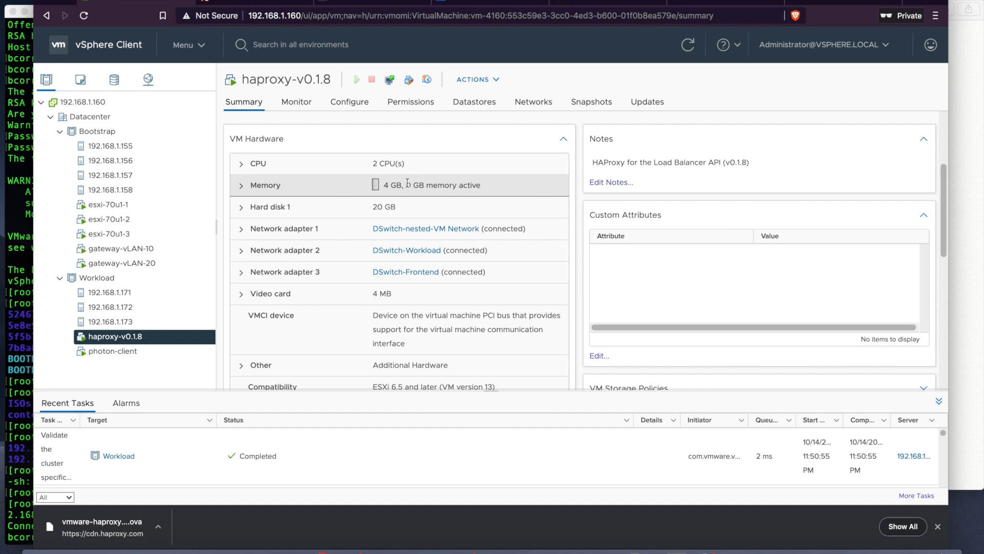
{"action": "scroll", "coordinate": [402, 293], "scroll_direction": "down", "scroll_amount": 3}
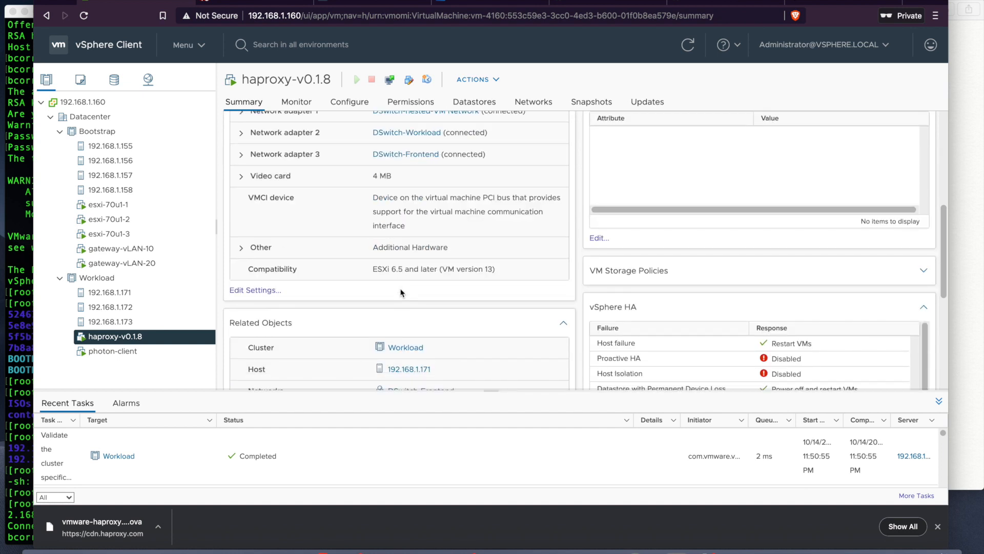
Step: SSH as root into 192.168.1.180 and run ps -ef to check haproxy and dataplaneapi
{"action": "left_click", "coordinate": [25, 296]}
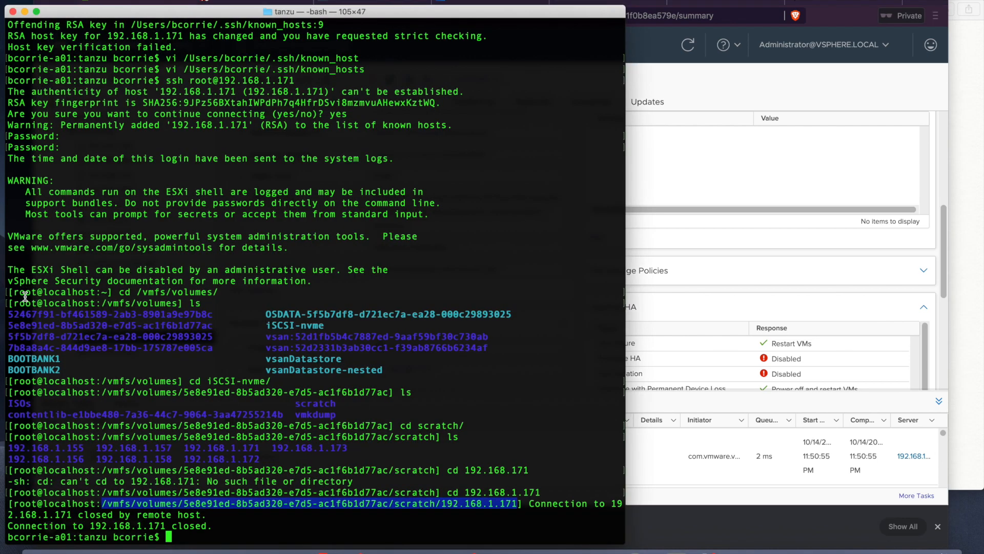
{"action": "key", "text": "Return"}
{"action": "key", "text": "Return"}
{"action": "type", "text": "ssh "}
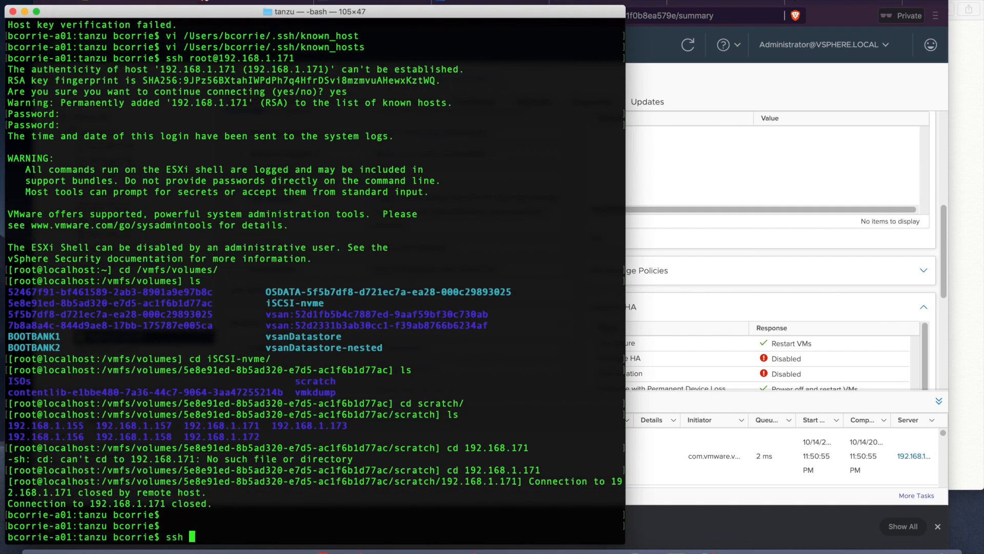
{"action": "type", "text": "root@192.168."}
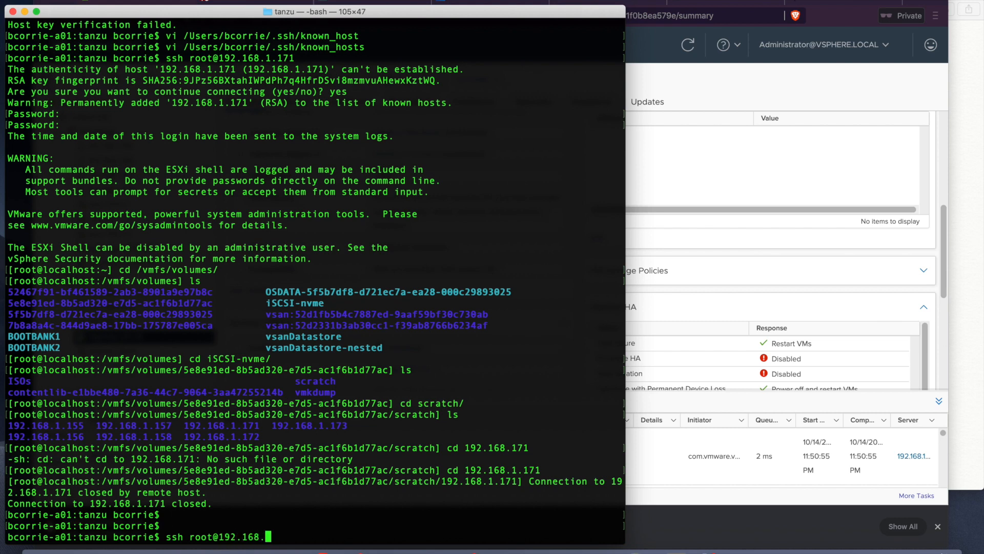
{"action": "type", "text": "1.180"}
{"action": "key", "text": "Return"}
{"action": "type", "text": "yes"}
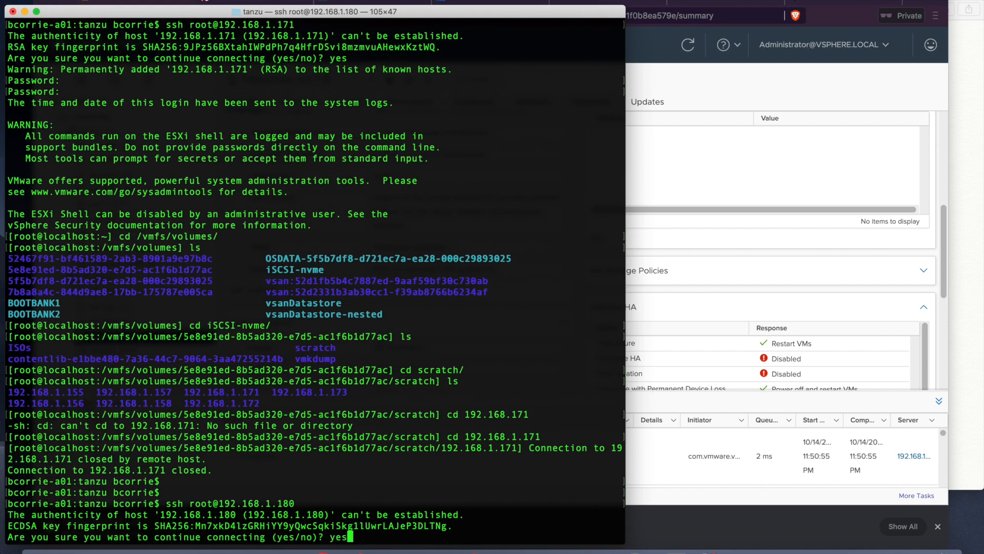
{"action": "key", "text": "Return"}
{"action": "key", "text": "Return"}
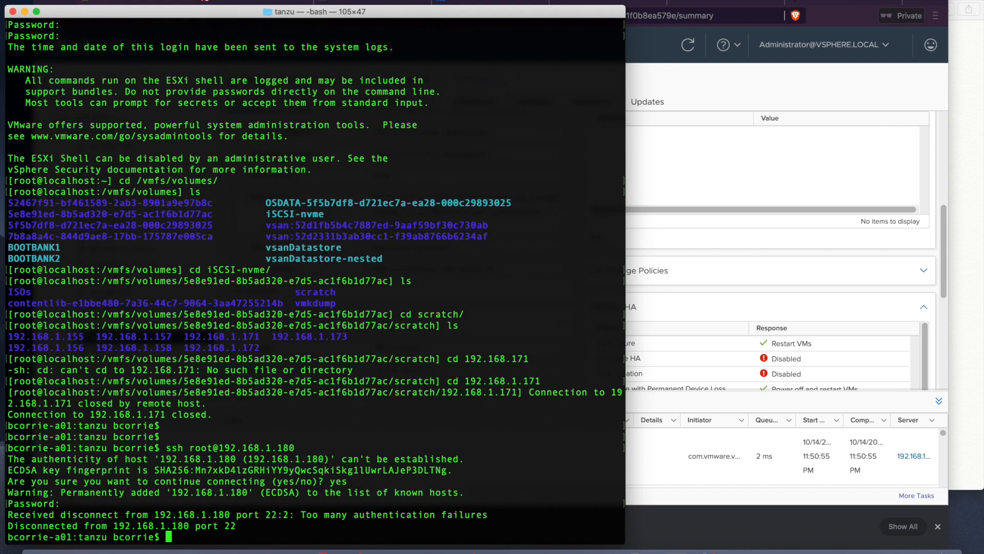
{"action": "key", "text": "Up"}
{"action": "key", "text": "Return"}
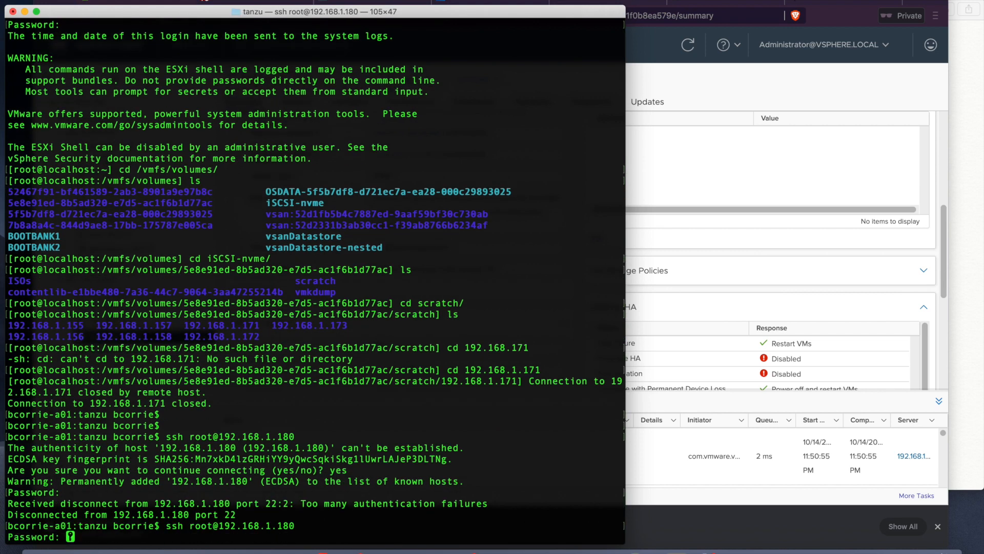
{"action": "key", "text": "Return"}
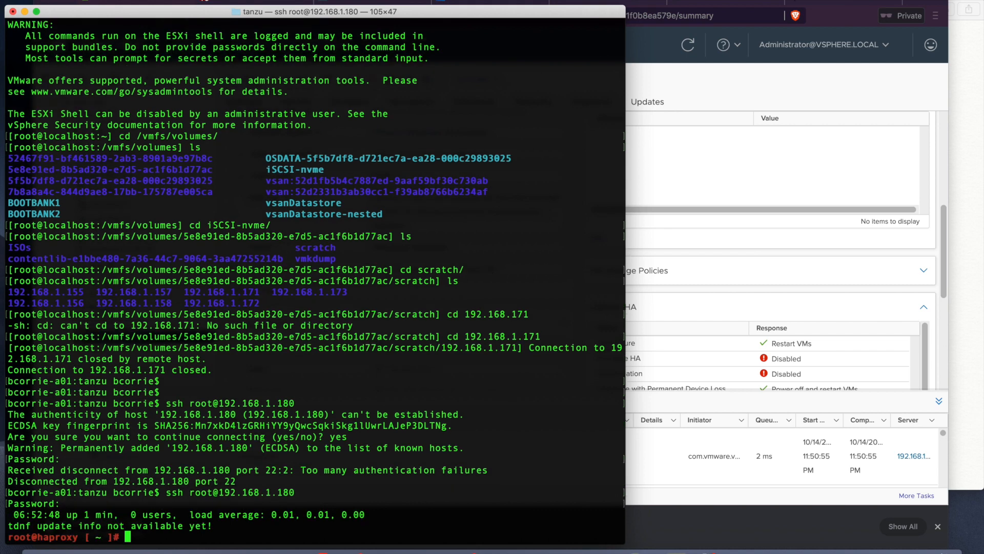
{"action": "type", "text": "ps -ef"}
{"action": "key", "text": "Return"}
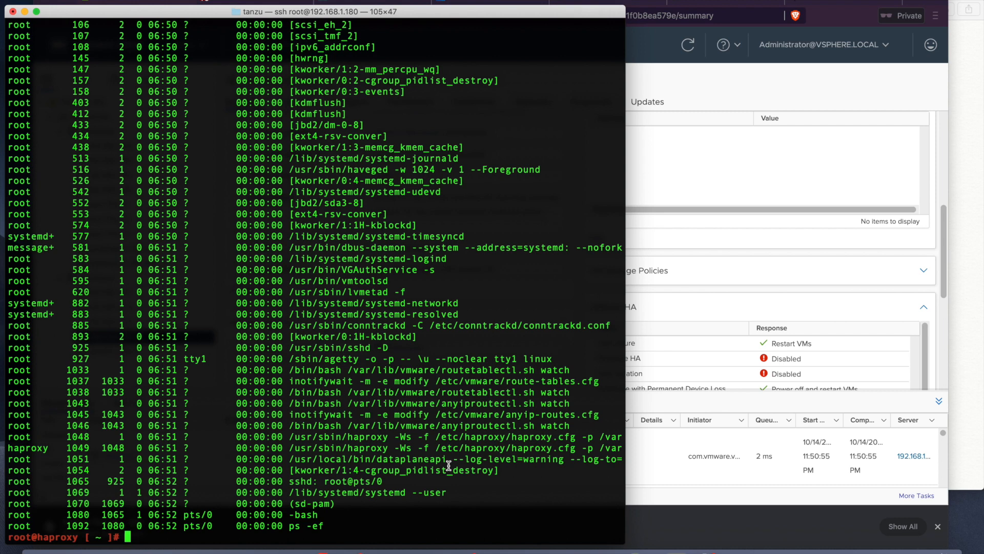
Step: In /etc/haproxy, print haproxy.cfg and ca.crt
{"action": "type", "text": "cd /etc/haproxy/"}
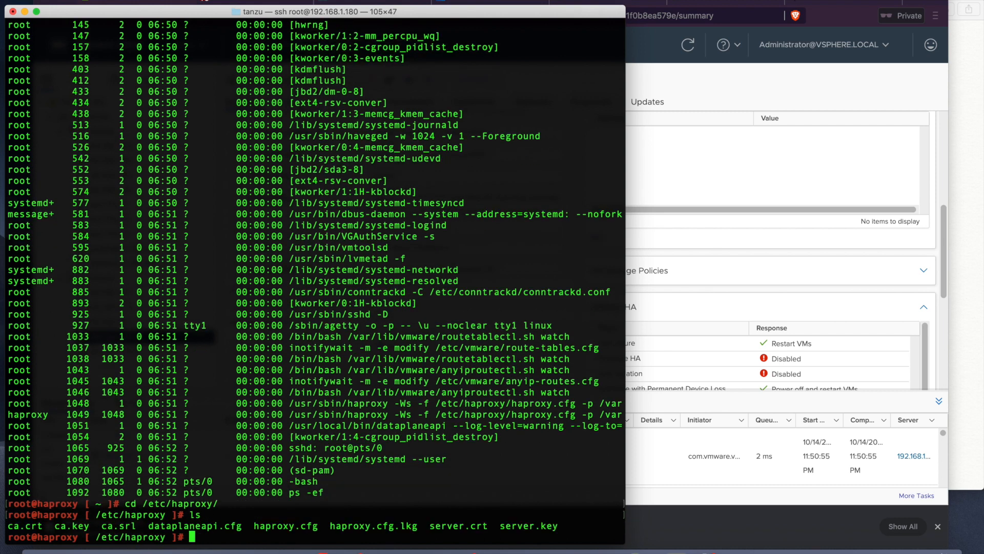
{"action": "type", "text": "cat haproxy.cfg"}
{"action": "key", "text": "Return"}
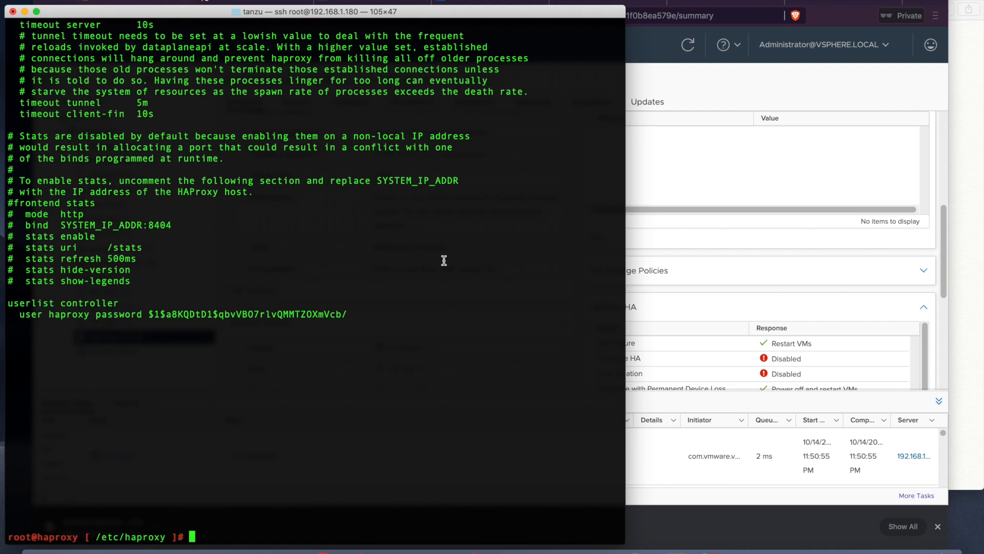
{"action": "type", "text": "cat ca.crt"}
{"action": "key", "text": "Return"}
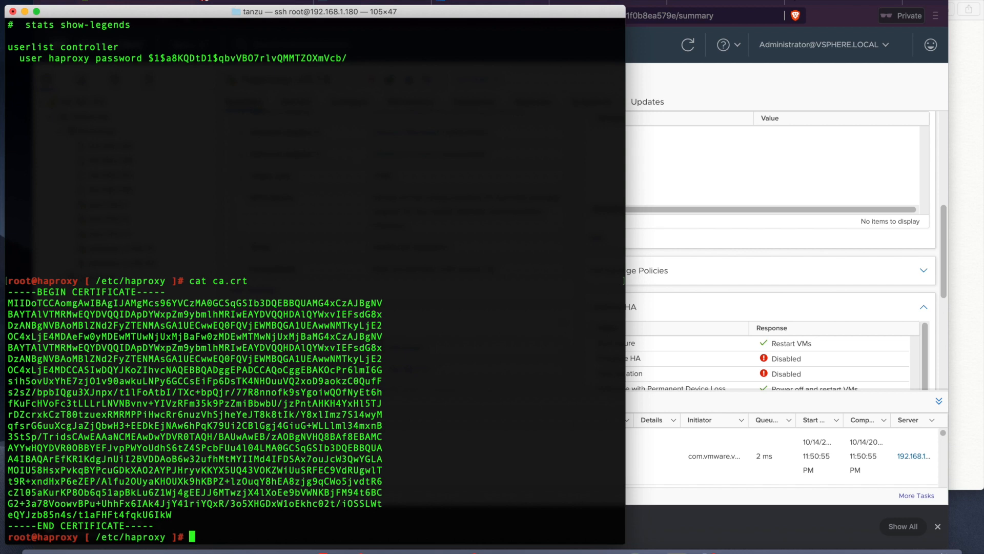
Step: Run ifconfig to show interface addresses, then ls the /etc/haproxy folder
{"action": "type", "text": "ifconfig"}
{"action": "key", "text": "Return"}
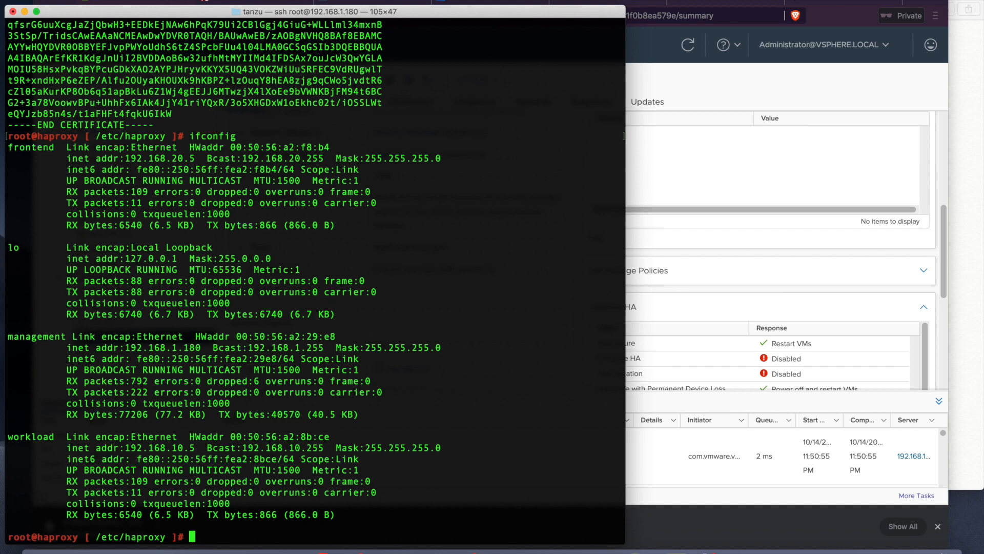
{"action": "type", "text": "ls"}
{"action": "key", "text": "Return"}
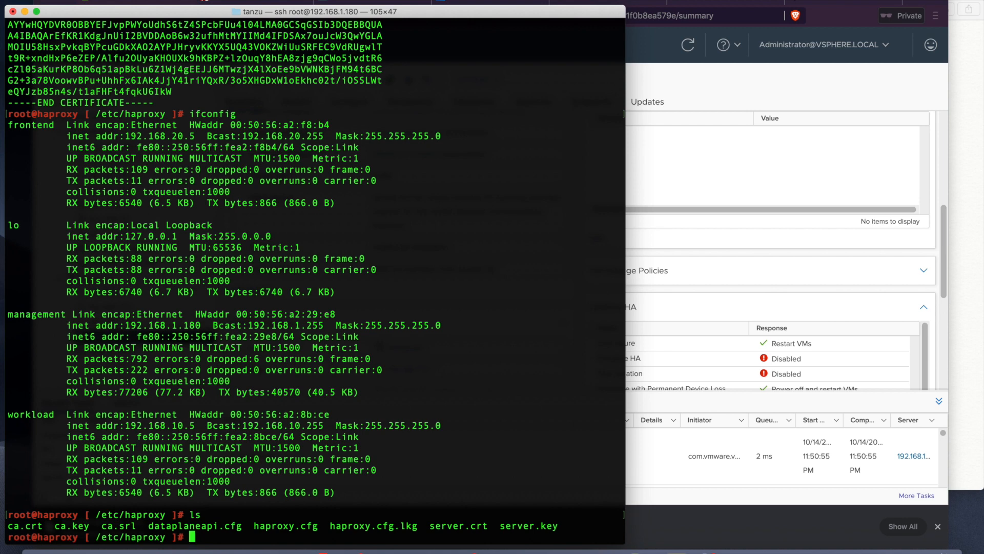
Step: From the appliance, ping VIPs 192.168.20.128 and 192.168.20.129
{"action": "left_click", "coordinate": [963, 358]}
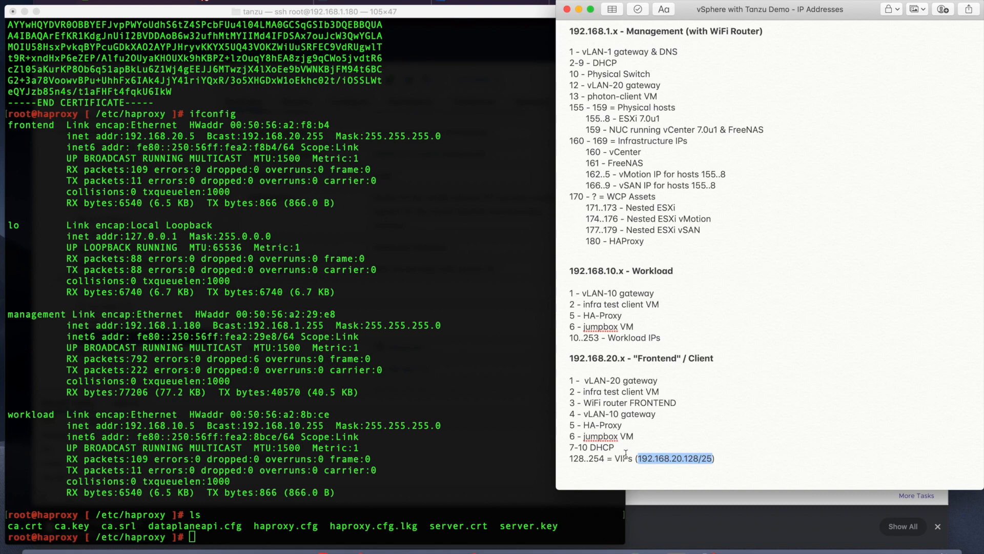
{"action": "left_click", "coordinate": [476, 441]}
{"action": "type", "text": "ping 19"}
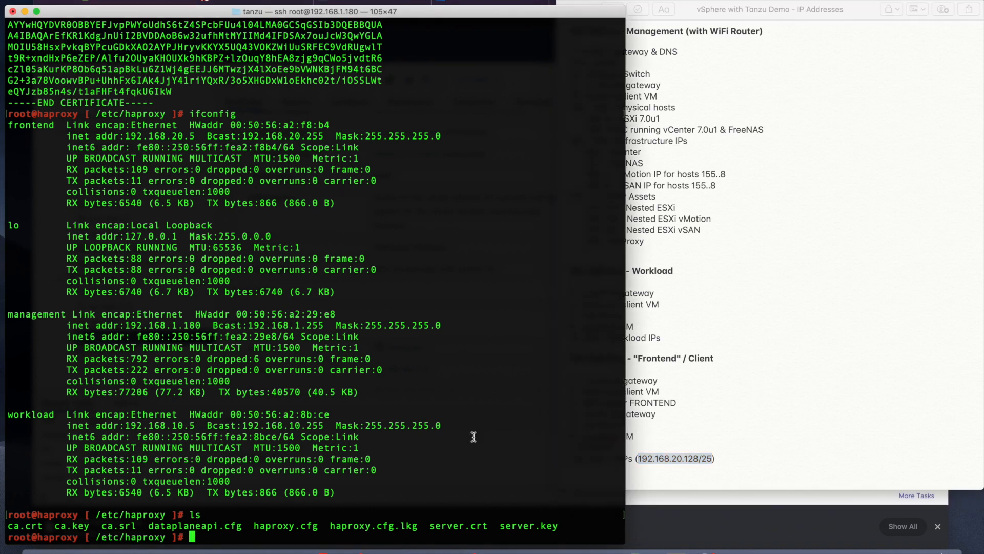
{"action": "type", "text": "2.168.20.128"}
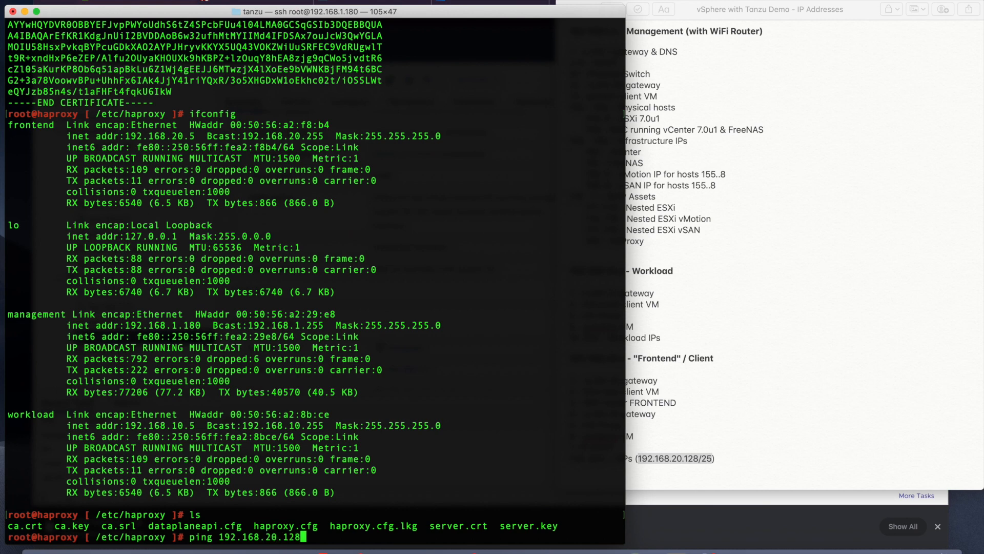
{"action": "key", "text": "Return"}
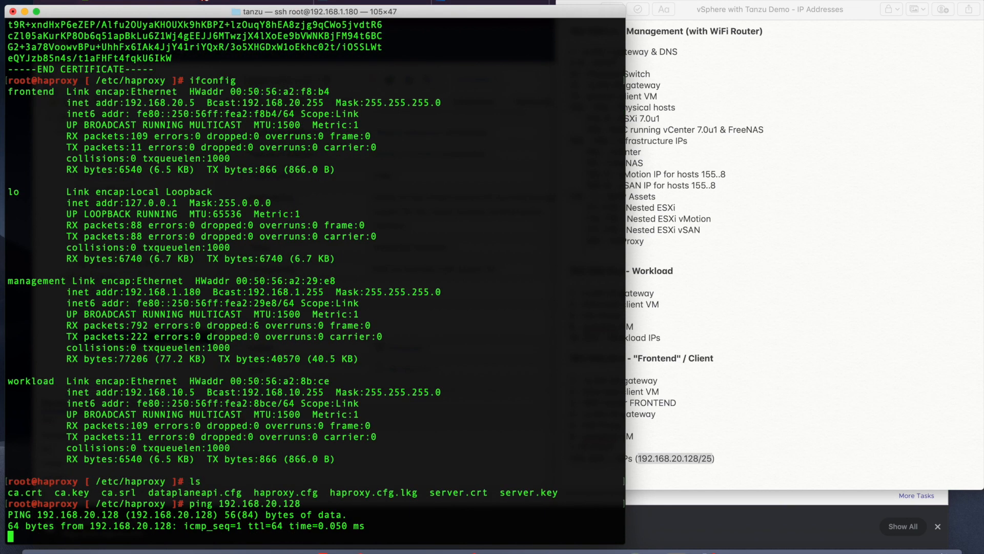
{"action": "key", "text": "ctrl+c"}
{"action": "key", "text": "Up"}
{"action": "key", "text": "BackSpace"}
{"action": "type", "text": "92.168.20.129"}
{"action": "key", "text": "Return"}
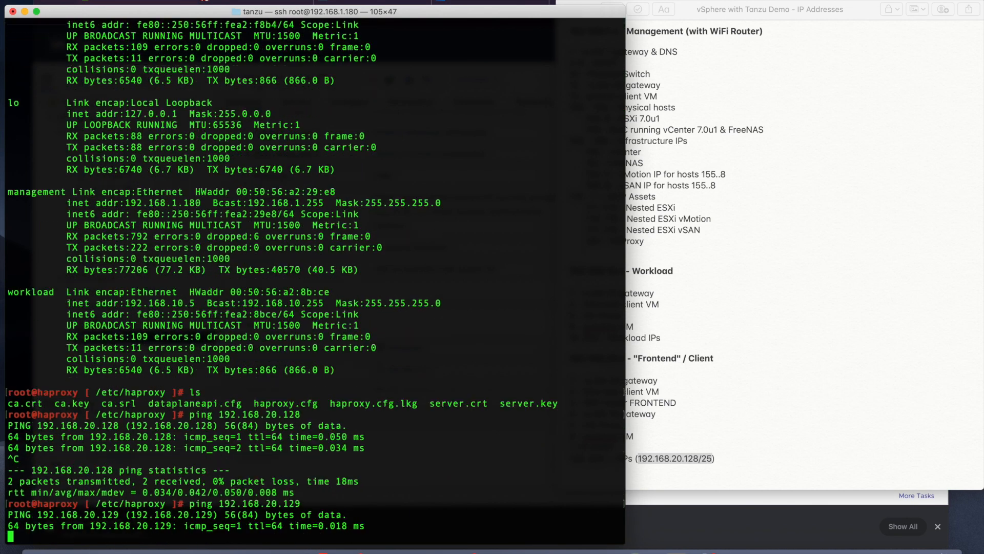
{"action": "key", "text": "ctrl+c"}
Step: Ping VIP 192.168.20.130 from the appliance
{"action": "key", "text": "Up"}
{"action": "key", "text": "BackSpace"}
{"action": "key", "text": "BackSpace"}
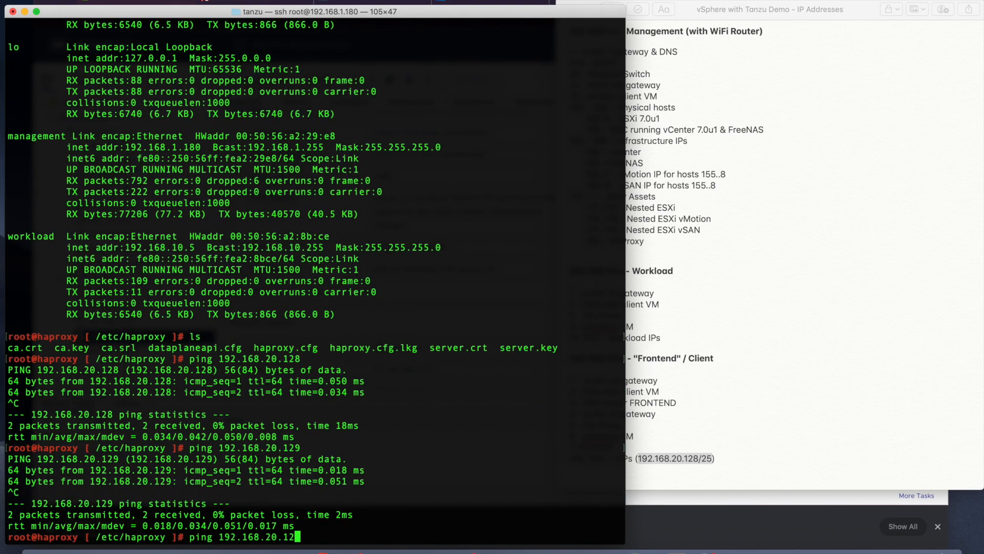
{"action": "type", "text": "30"}
{"action": "key", "text": "Return"}
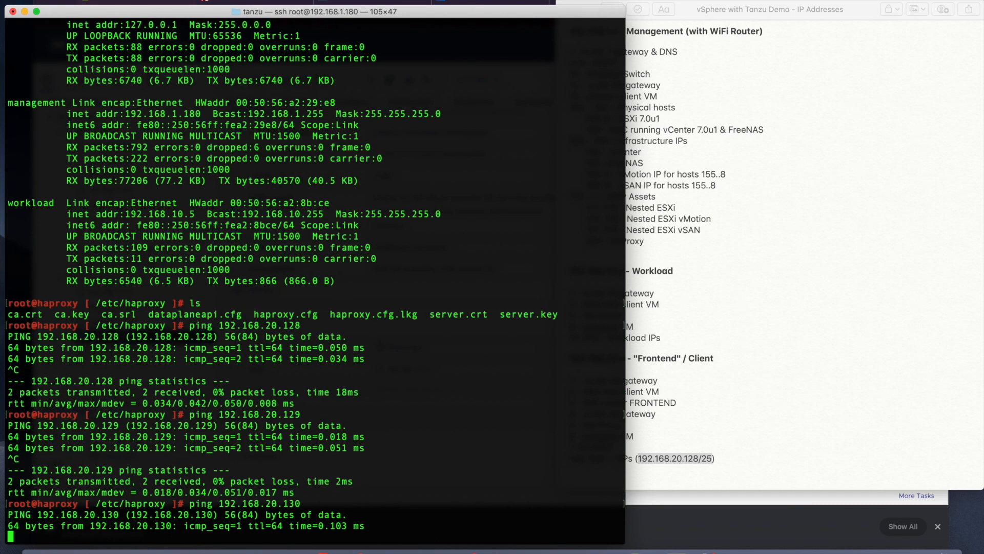
{"action": "key", "text": "ctrl+c"}
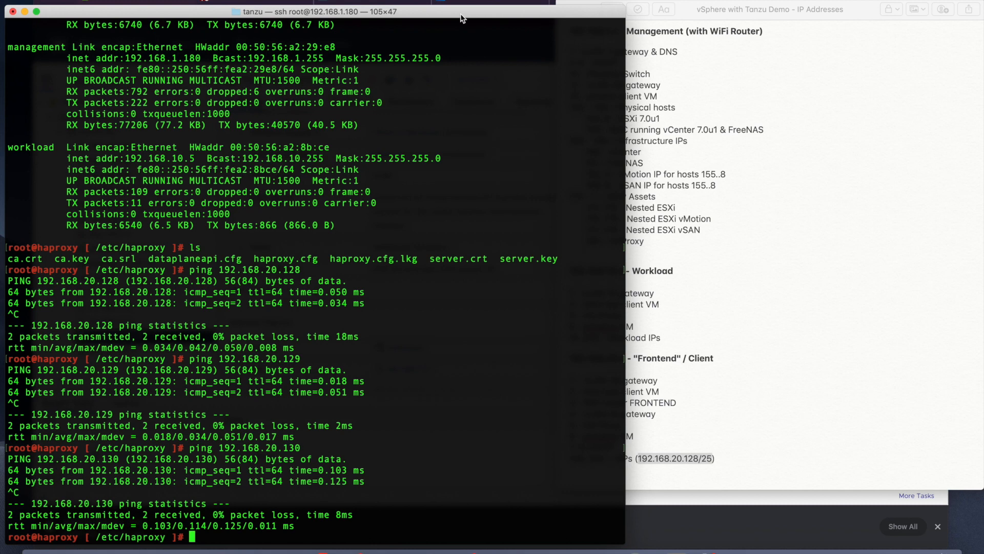
{"action": "key", "text": "super+t"}
Step: SSH as root into vCenter 192.168.1.160 and start its bash shell
{"action": "type", "text": "ssh"}
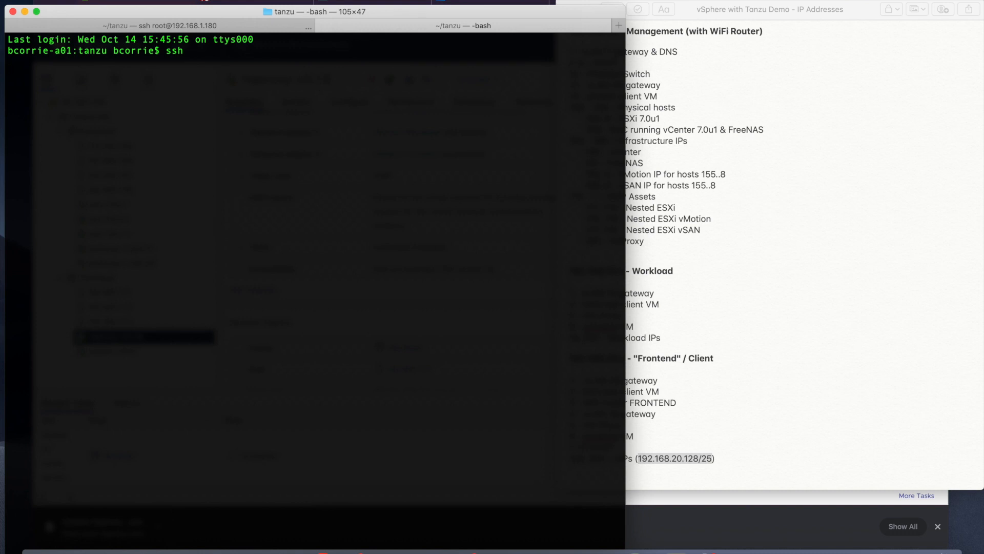
{"action": "type", "text": " 192.168.1.160"}
{"action": "key", "text": "ctrl+a"}
{"action": "key", "text": "Right"}
{"action": "key", "text": "Right"}
{"action": "key", "text": "Right"}
{"action": "key", "text": "Right"}
{"action": "type", "text": "root@"}
{"action": "key", "text": "Return"}
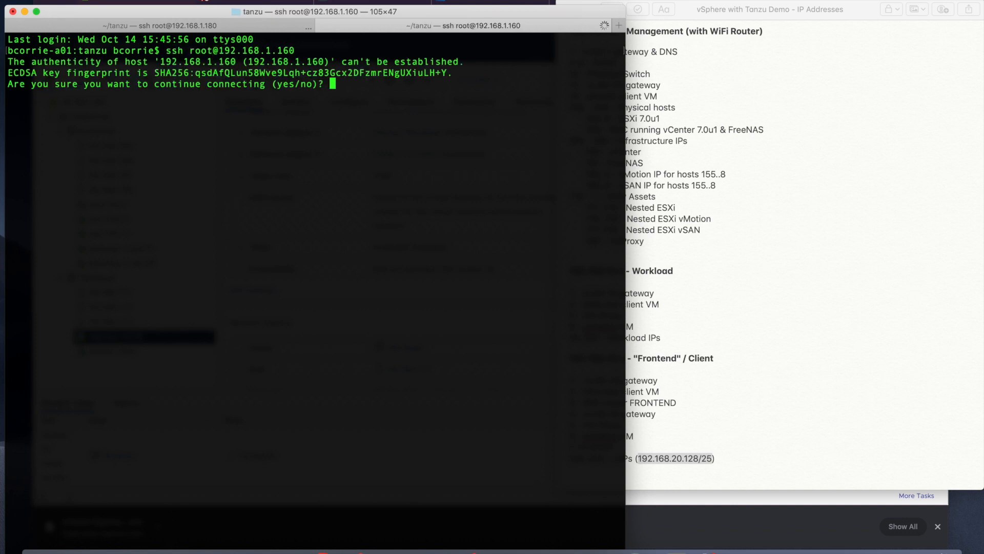
{"action": "type", "text": "yes"}
{"action": "key", "text": "Return"}
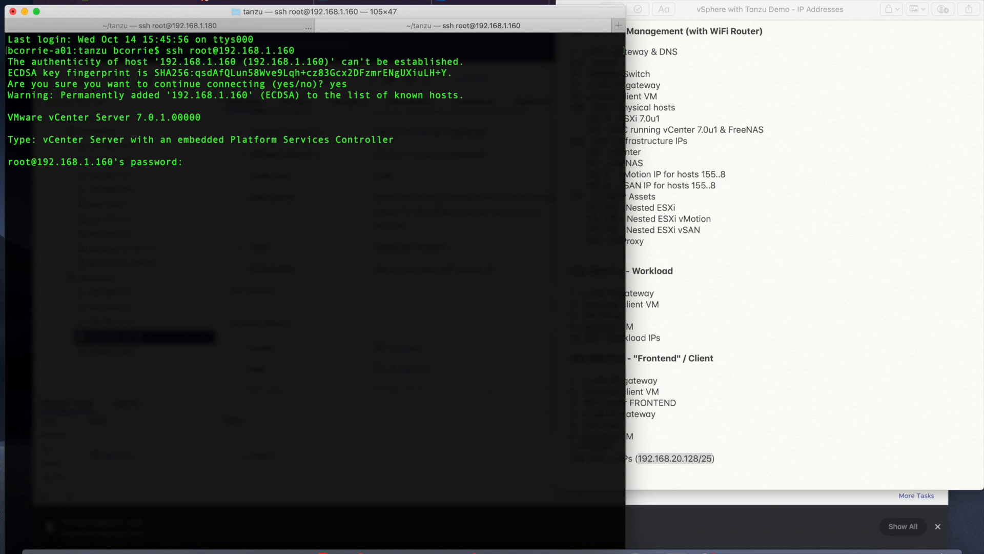
{"action": "key", "text": "Return"}
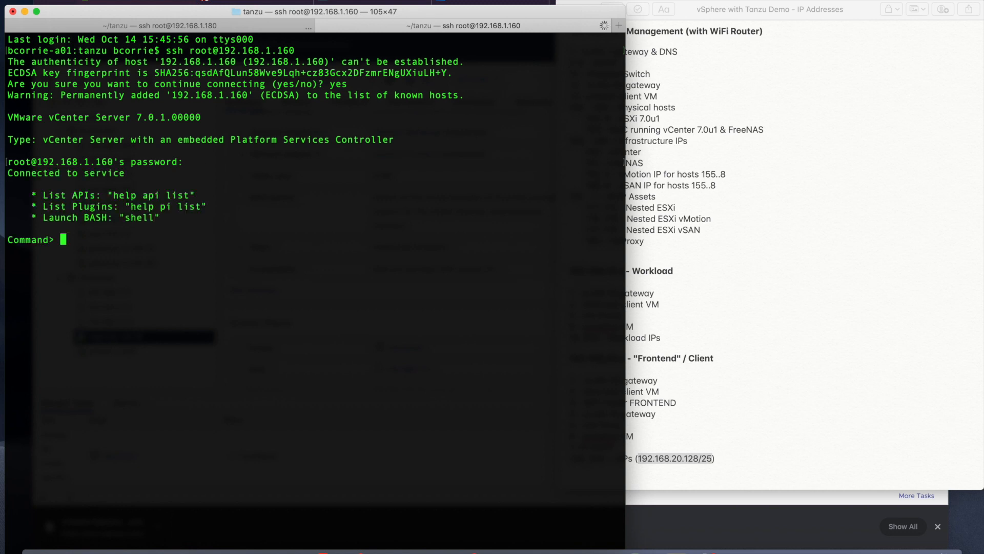
{"action": "type", "text": "shell"}
{"action": "key", "text": "Return"}
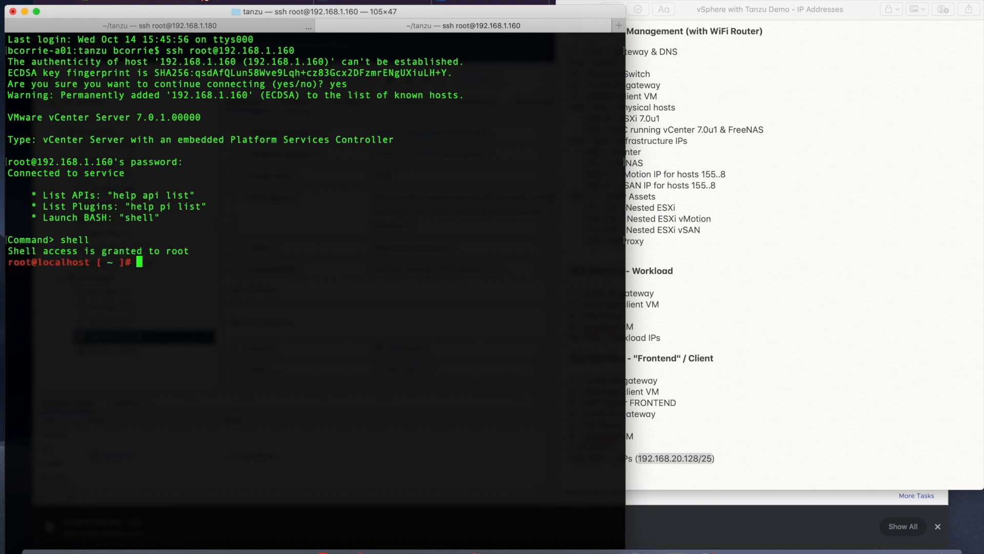
Step: Ping the HAProxy management address 192.168.1.180 from vCenter
{"action": "type", "text": "ping 192.168.1.180"}
{"action": "key", "text": "Return"}
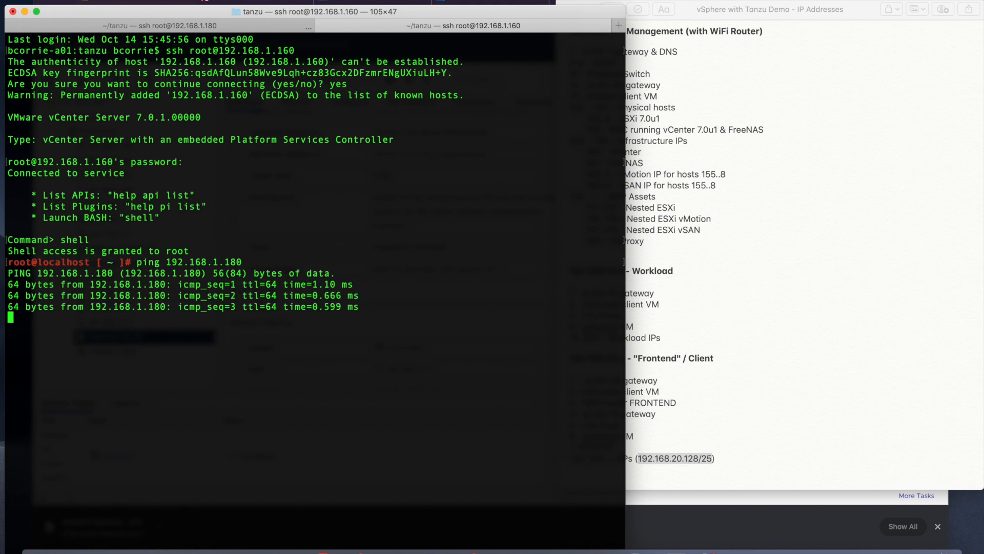
{"action": "key", "text": "ctrl+c"}
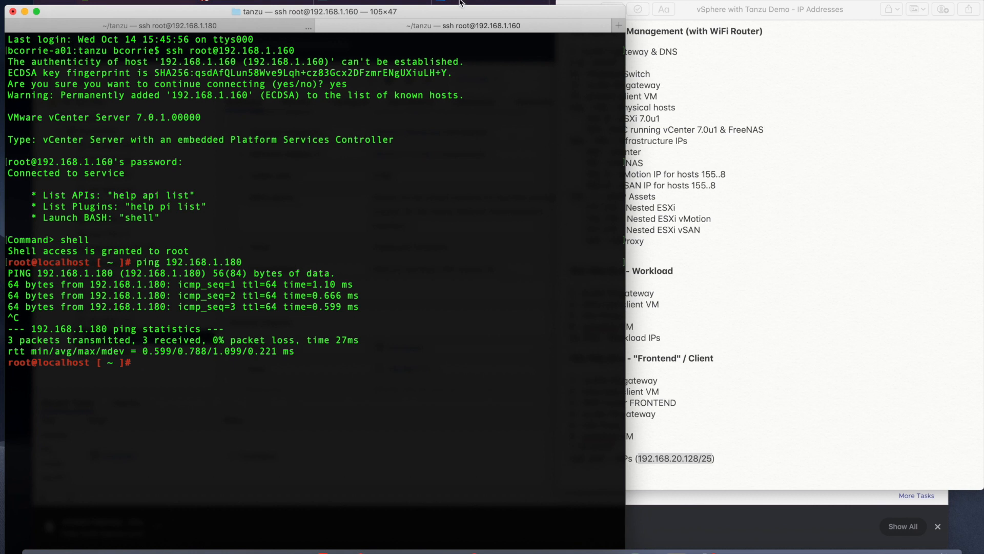
{"action": "key", "text": "super+Tab"}
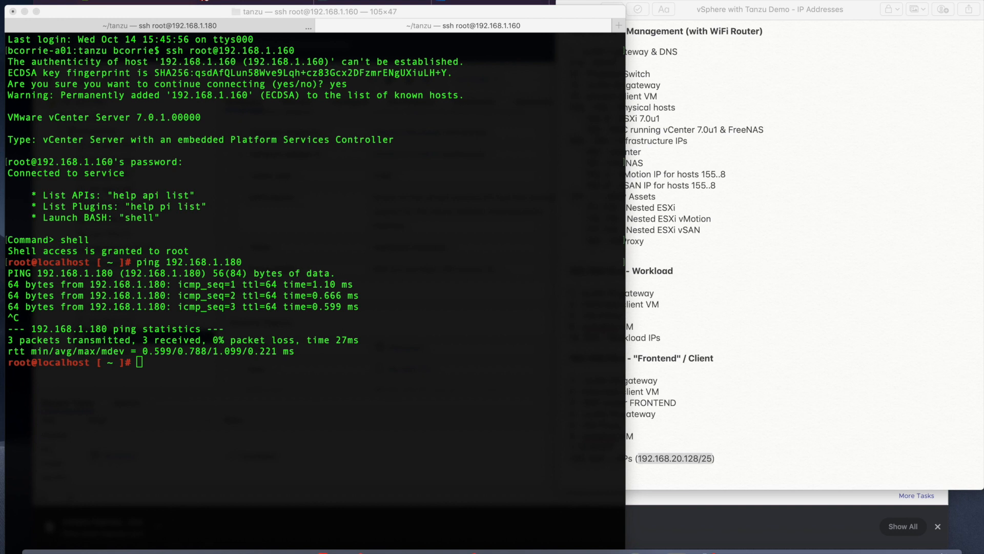
Step: Run the curl GET against the dataplane API at 192.168.1.180:5556, entering the haproxy password
{"action": "key", "text": "super+Tab"}
{"action": "key", "text": "super+v"}
{"action": "key", "text": "ctrl+a"}
{"action": "key", "text": "Right"}
{"action": "key", "text": "Right"}
{"action": "key", "text": "Right"}
{"action": "key", "text": "Right"}
{"action": "key", "text": "Right"}
{"action": "key", "text": "Right"}
{"action": "key", "text": "Right"}
{"action": "key", "text": "Right"}
{"action": "key", "text": "Right"}
{"action": "key", "text": "Right"}
{"action": "key", "text": "Right"}
{"action": "key", "text": "Right"}
{"action": "key", "text": "Right"}
{"action": "key", "text": "Right"}
{"action": "key", "text": "Right"}
{"action": "key", "text": "Right"}
{"action": "key", "text": "Right"}
{"action": "key", "text": "Right"}
{"action": "key", "text": "Right"}
{"action": "key", "text": "Right"}
{"action": "key", "text": "Right"}
{"action": "key", "text": "Right"}
{"action": "key", "text": "Right"}
{"action": "key", "text": "Right"}
{"action": "key", "text": "Right"}
{"action": "key", "text": "Right"}
{"action": "key", "text": "Right"}
{"action": "key", "text": "Right"}
{"action": "key", "text": "Right"}
{"action": "key", "text": "Right"}
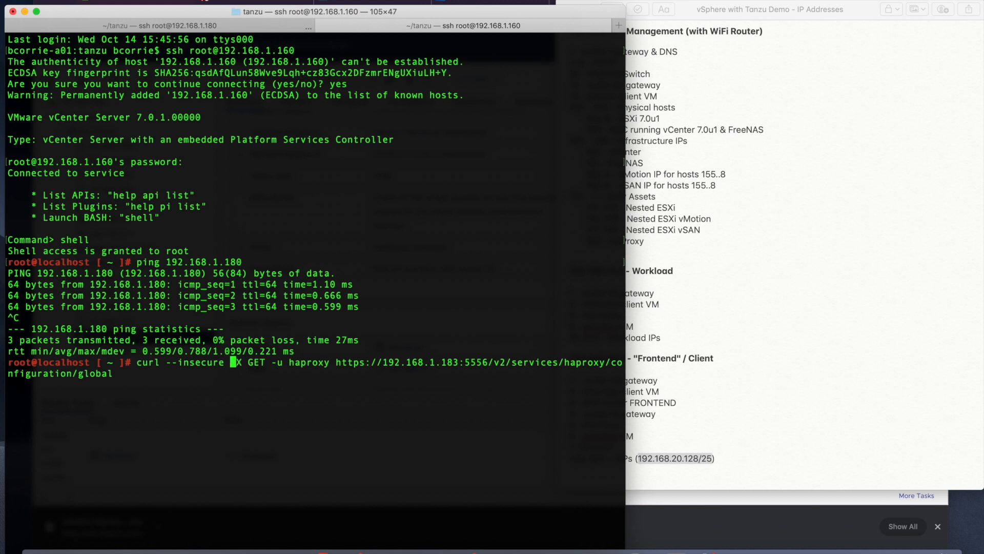
{"action": "key", "text": "Right"}
{"action": "key", "text": "Right"}
{"action": "key", "text": "Right"}
{"action": "key", "text": "Right"}
{"action": "key", "text": "Right"}
{"action": "key", "text": "Right"}
{"action": "key", "text": "Right"}
{"action": "key", "text": "Right"}
{"action": "key", "text": "Right"}
{"action": "key", "text": "Right"}
{"action": "key", "text": "Right"}
{"action": "key", "text": "Right"}
{"action": "key", "text": "Right"}
{"action": "key", "text": "Right"}
{"action": "key", "text": "Right"}
{"action": "key", "text": "Right"}
{"action": "key", "text": "Right"}
{"action": "key", "text": "Right"}
{"action": "key", "text": "Right"}
{"action": "key", "text": "Right"}
{"action": "key", "text": "Right"}
{"action": "key", "text": "Right"}
{"action": "key", "text": "Right"}
{"action": "key", "text": "BackSpace"}
{"action": "type", "text": "0"}
{"action": "key", "text": "Right"}
{"action": "key", "text": "Right"}
{"action": "key", "text": "Right"}
{"action": "key", "text": "Right"}
{"action": "key", "text": "Right"}
{"action": "key", "text": "Right"}
{"action": "key", "text": "Right"}
{"action": "key", "text": "Right"}
{"action": "key", "text": "Right"}
{"action": "key", "text": "Right"}
{"action": "key", "text": "Right"}
{"action": "key", "text": "Right"}
{"action": "key", "text": "Right"}
{"action": "key", "text": "Right"}
{"action": "key", "text": "Right"}
{"action": "key", "text": "Right"}
{"action": "key", "text": "Right"}
{"action": "key", "text": "Right"}
{"action": "key", "text": "Right"}
{"action": "key", "text": "Right"}
{"action": "key", "text": "Left"}
{"action": "key", "text": "Left"}
{"action": "key", "text": "Left"}
{"action": "key", "text": "Left"}
{"action": "key", "text": "Left"}
{"action": "key", "text": "Left"}
{"action": "key", "text": "Left"}
{"action": "key", "text": "Left"}
{"action": "key", "text": "Left"}
{"action": "key", "text": "Left"}
{"action": "key", "text": "Left"}
{"action": "key", "text": "Left"}
{"action": "key", "text": "Left"}
{"action": "key", "text": "Left"}
{"action": "key", "text": "Left"}
{"action": "key", "text": "Left"}
{"action": "key", "text": "Left"}
{"action": "key", "text": "Left"}
{"action": "key", "text": "Left"}
{"action": "key", "text": "Left"}
{"action": "key", "text": "Left"}
{"action": "key", "text": "Left"}
{"action": "key", "text": "Left"}
{"action": "key", "text": "Left"}
{"action": "key", "text": "Left"}
{"action": "key", "text": "Left"}
{"action": "key", "text": "Left"}
{"action": "key", "text": "Left"}
{"action": "key", "text": "Left"}
{"action": "key", "text": "Left"}
{"action": "key", "text": "Left"}
{"action": "key", "text": "Return"}
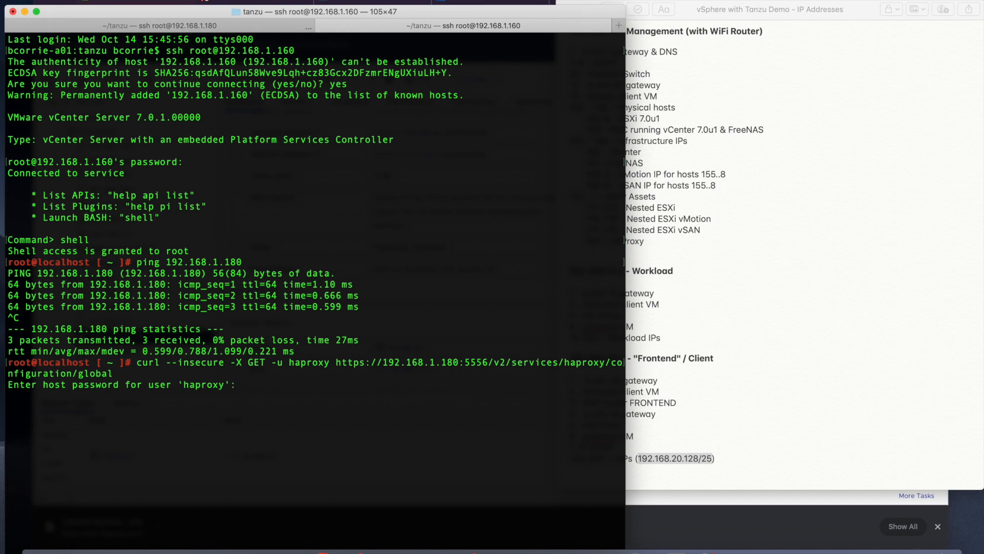
{"action": "key", "text": "Return"}
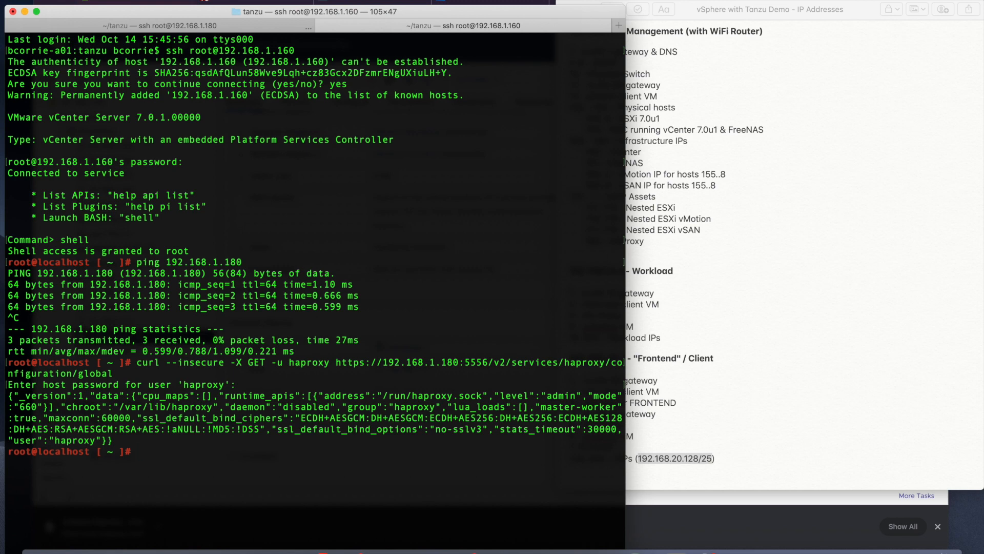
Step: Exit the vCenter root shell and ssh session, return to the HAProxy tab, then bring vSphere Client forward
{"action": "type", "text": "exit"}
{"action": "key", "text": "Return"}
{"action": "type", "text": "exit"}
{"action": "key", "text": "Return"}
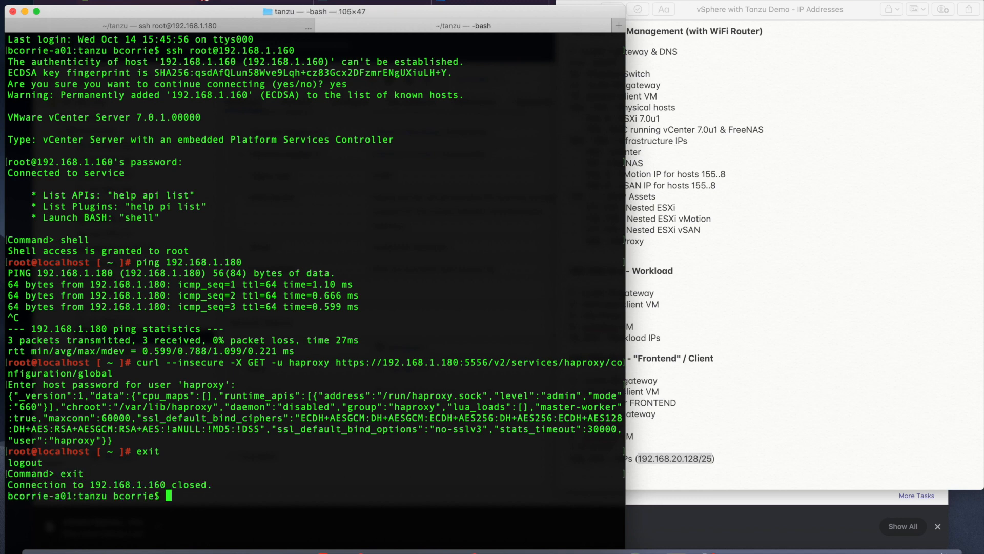
{"action": "left_click", "coordinate": [214, 28]}
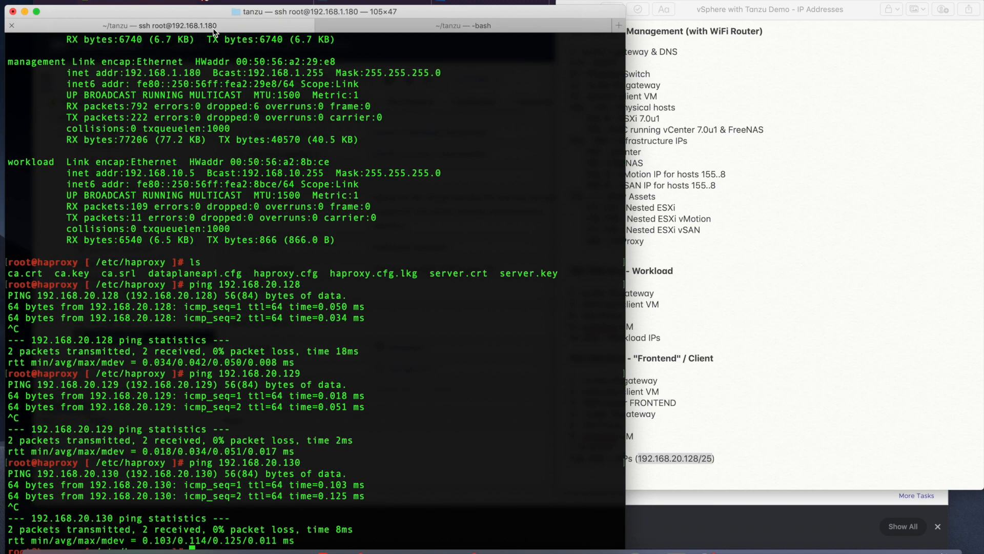
{"action": "left_click_drag", "start_coordinate": [353, 15], "coordinate": [365, 4]}
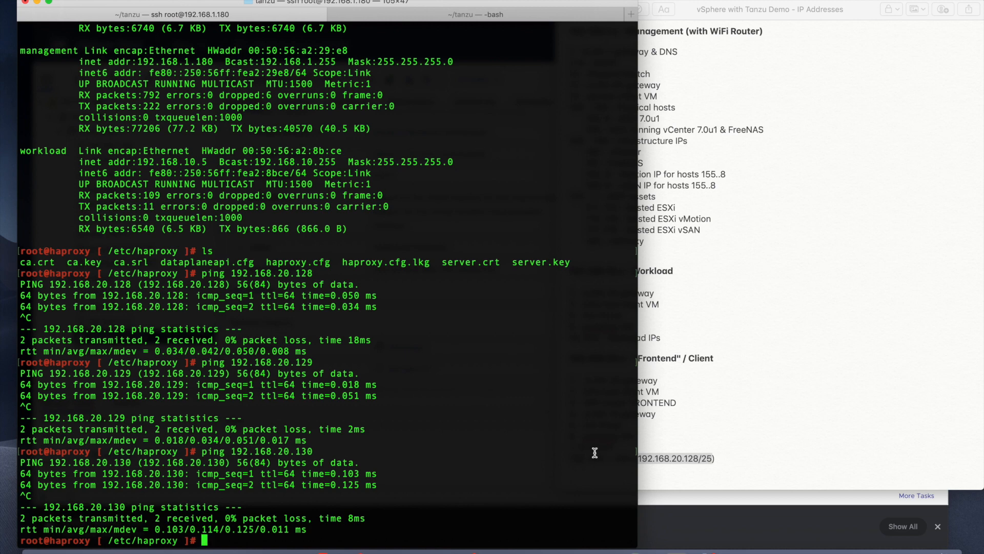
{"action": "mouse_move", "coordinate": [589, 551]}
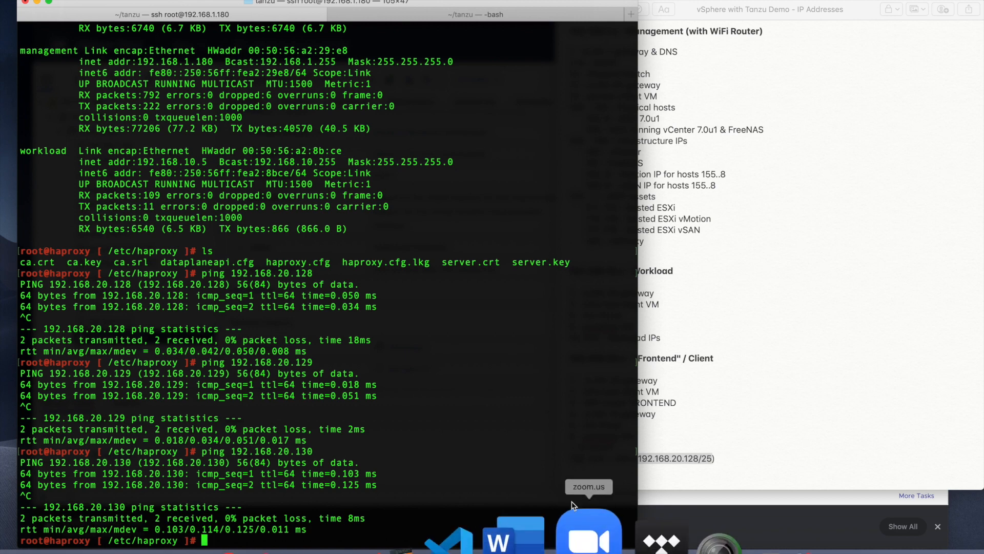
{"action": "left_click", "coordinate": [933, 1]}
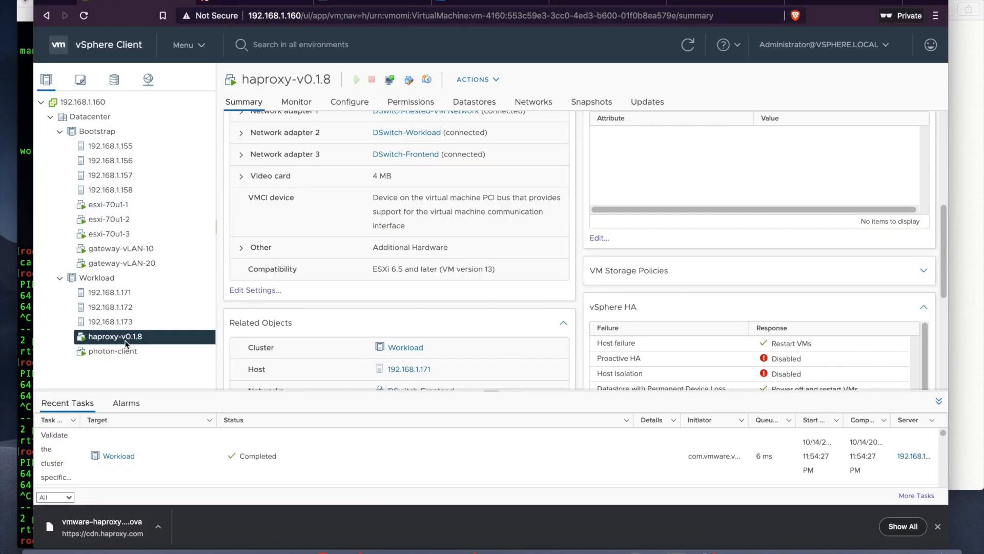
Step: Scroll the haproxy-v0.1.8 summary to the top and open the Workload cluster's summary
{"action": "scroll", "coordinate": [552, 321], "scroll_direction": "up", "scroll_amount": 5}
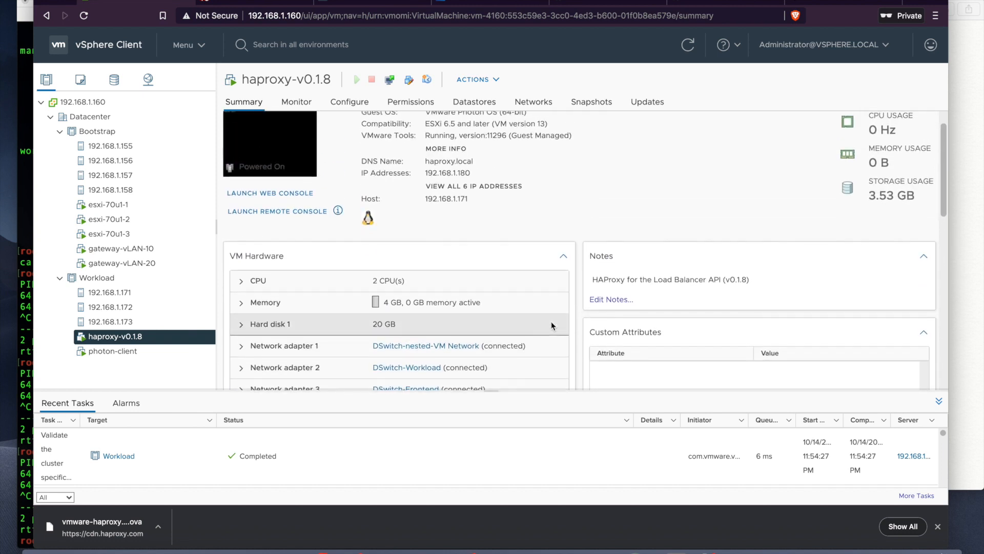
{"action": "scroll", "coordinate": [552, 322], "scroll_direction": "up", "scroll_amount": 1}
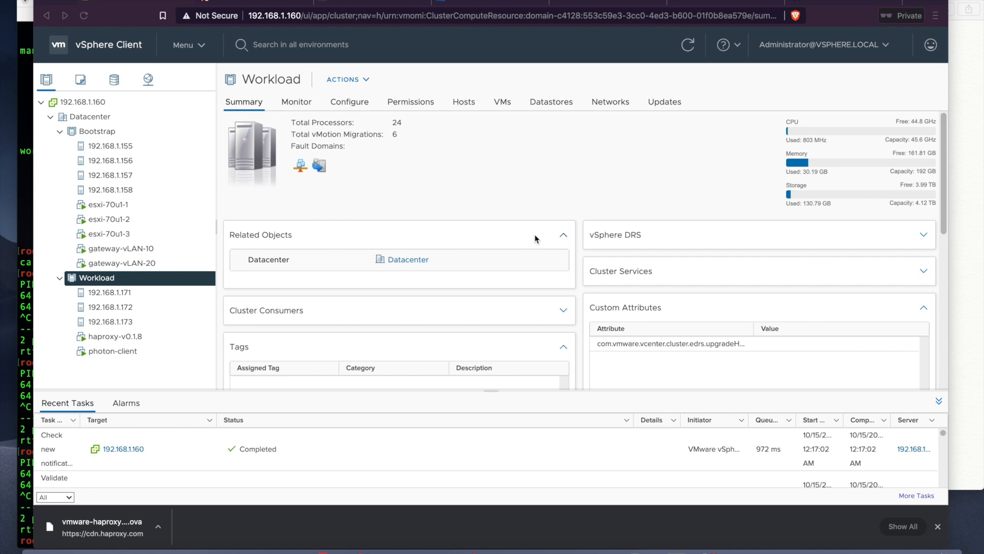
{"action": "left_click", "coordinate": [26, 259]}
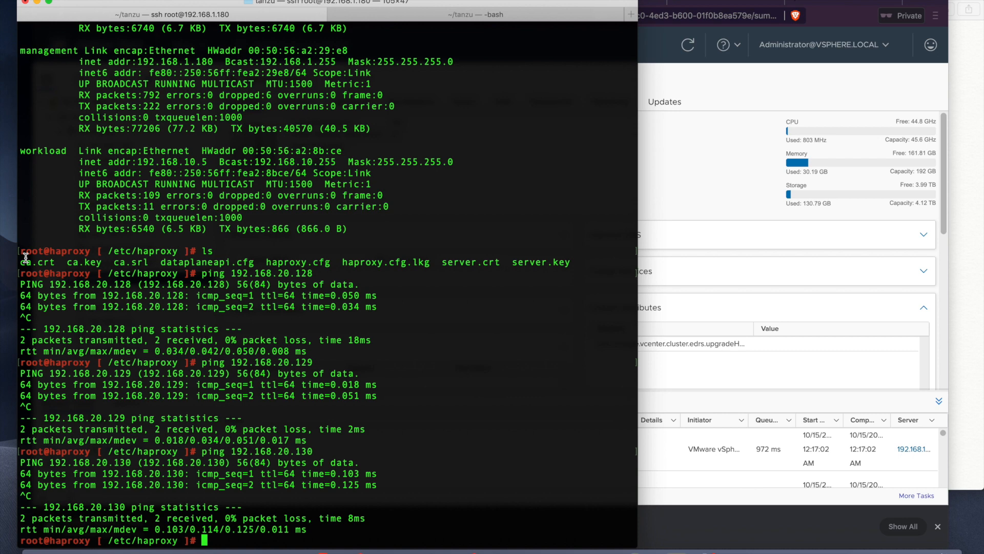
Step: Ping gateways 192.168.10.1 and 192.168.20.1 from the HAProxy appliance, confirming 0% packet loss
{"action": "type", "text": "ping 192.168.10.1"}
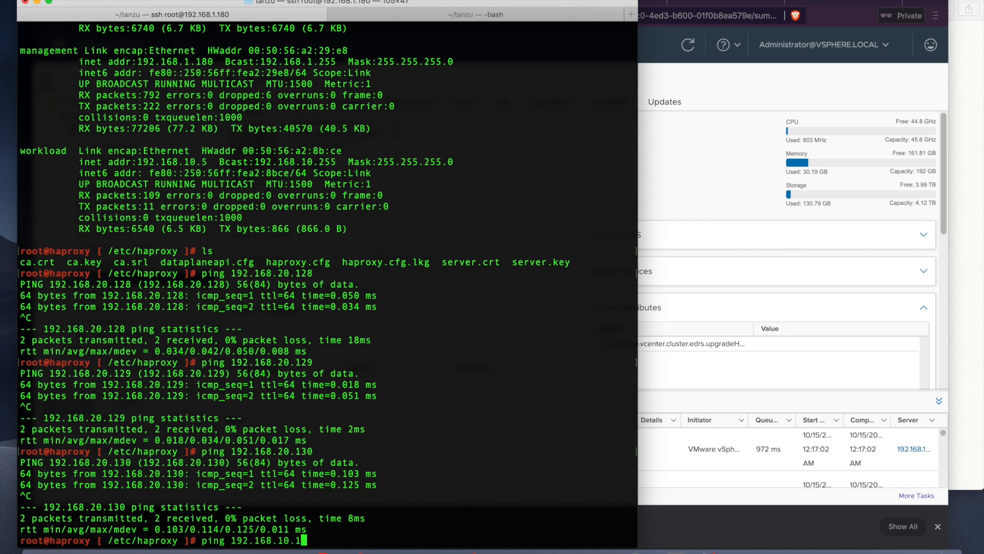
{"action": "key", "text": "Return"}
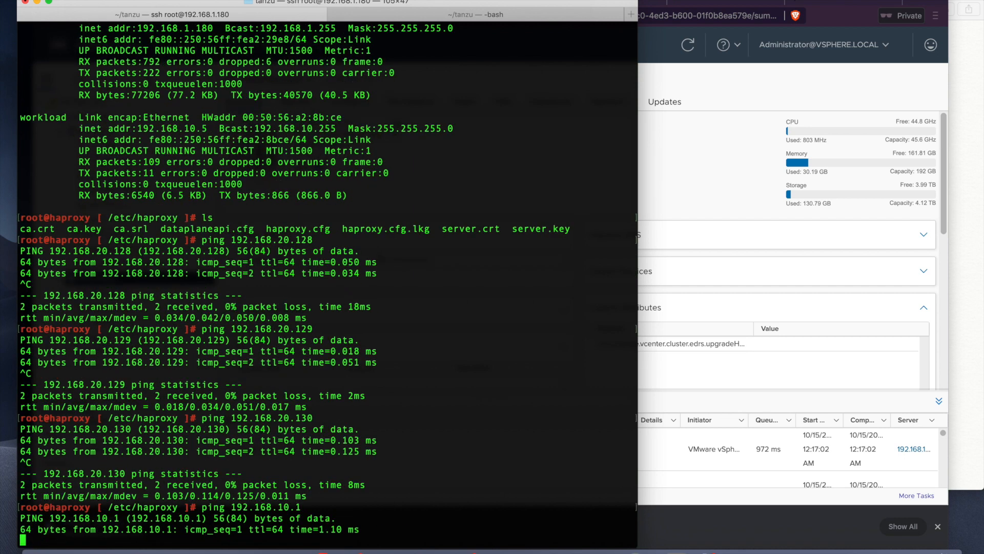
{"action": "key", "text": "ctrl+c"}
{"action": "key", "text": "Up"}
{"action": "key", "text": "Left"}
{"action": "key", "text": "Left"}
{"action": "key", "text": "Left"}
{"action": "key", "text": "BackSpace"}
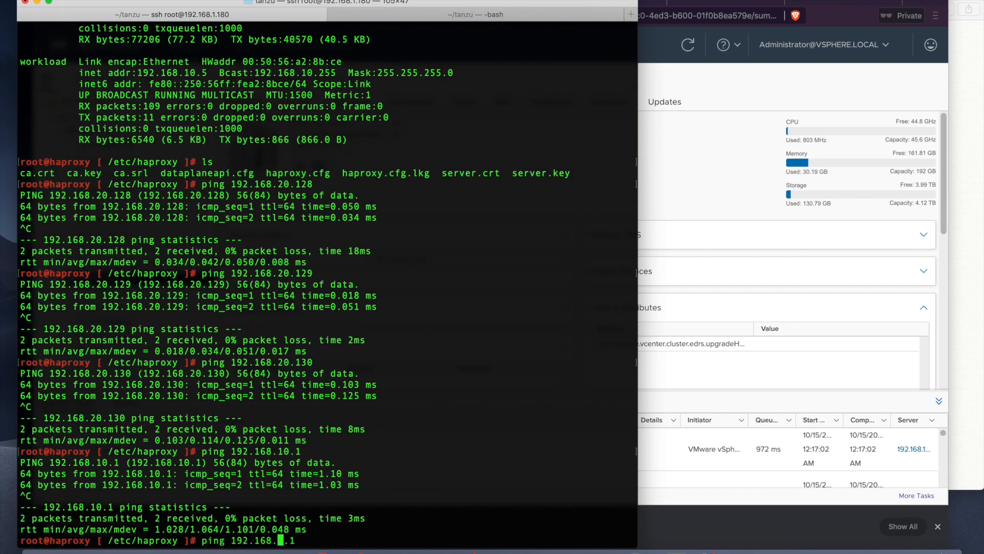
{"action": "type", "text": "2"}
{"action": "key", "text": "Return"}
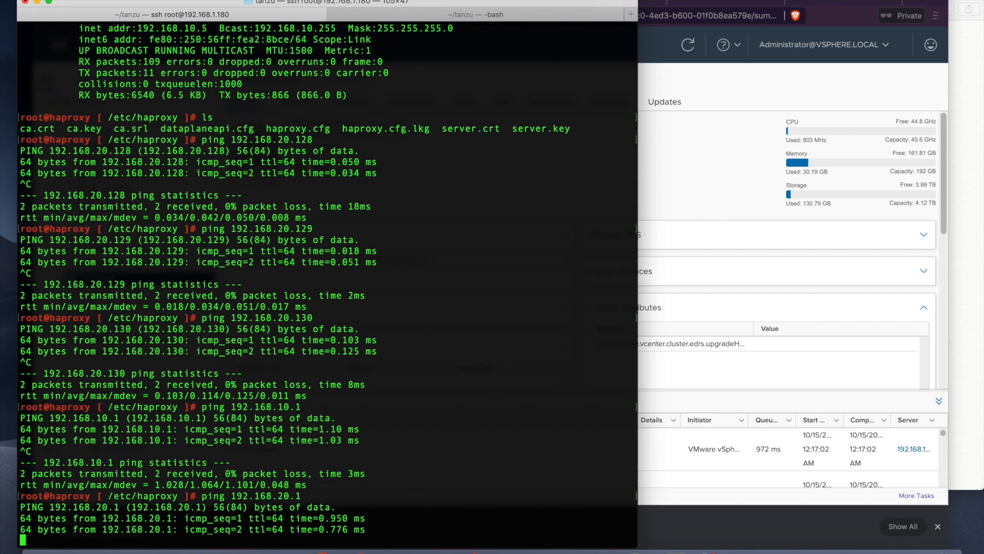
{"action": "key", "text": "ctrl+c"}
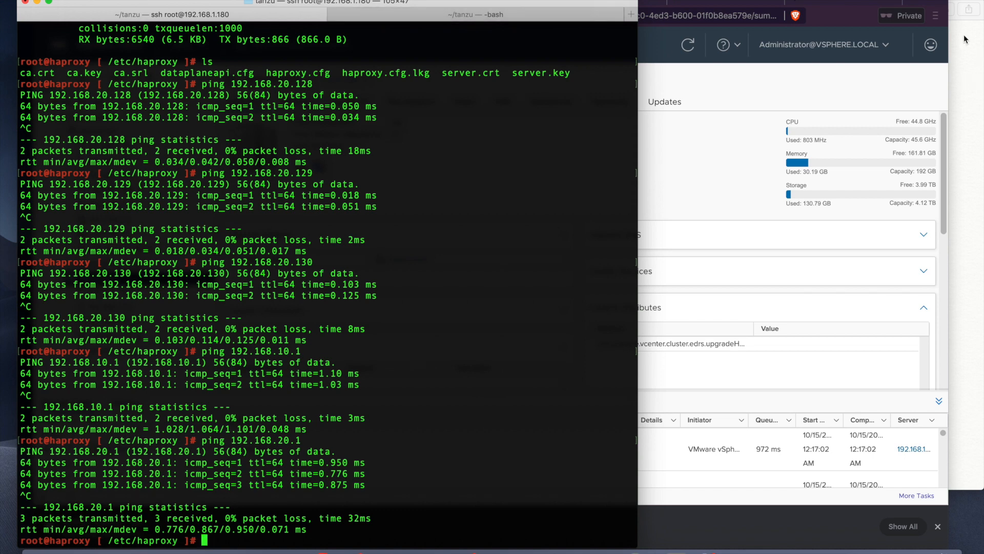
{"action": "left_click", "coordinate": [942, 4]}
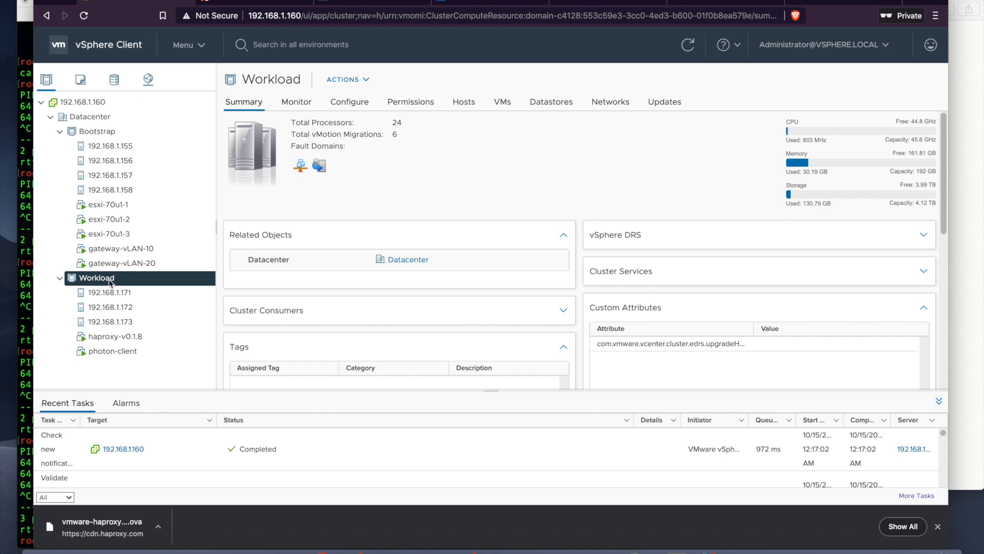
Step: Go to Workload Management and scroll through the Network Support, HA/DRS, Storage Policy and Load Balancer cards
{"action": "left_click", "coordinate": [203, 45]}
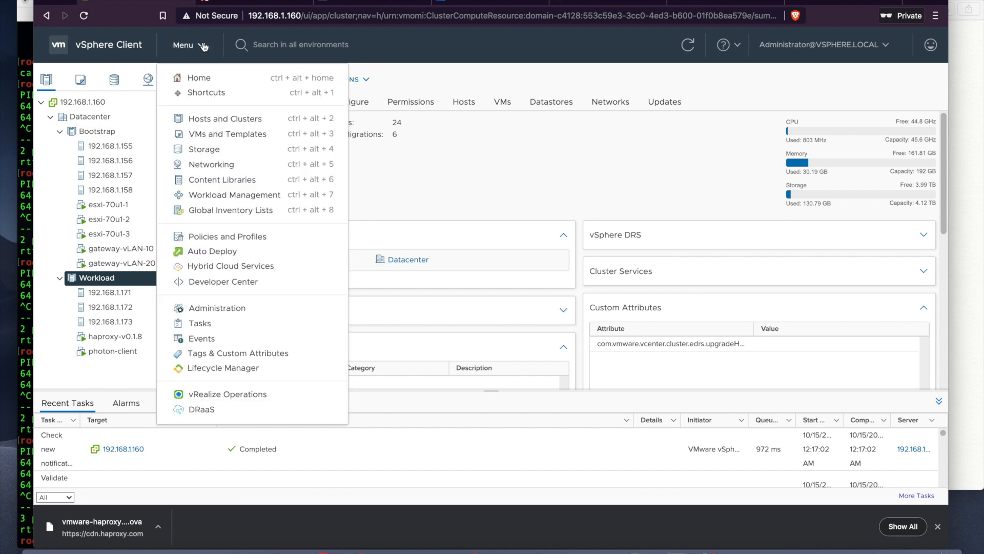
{"action": "left_click", "coordinate": [231, 195]}
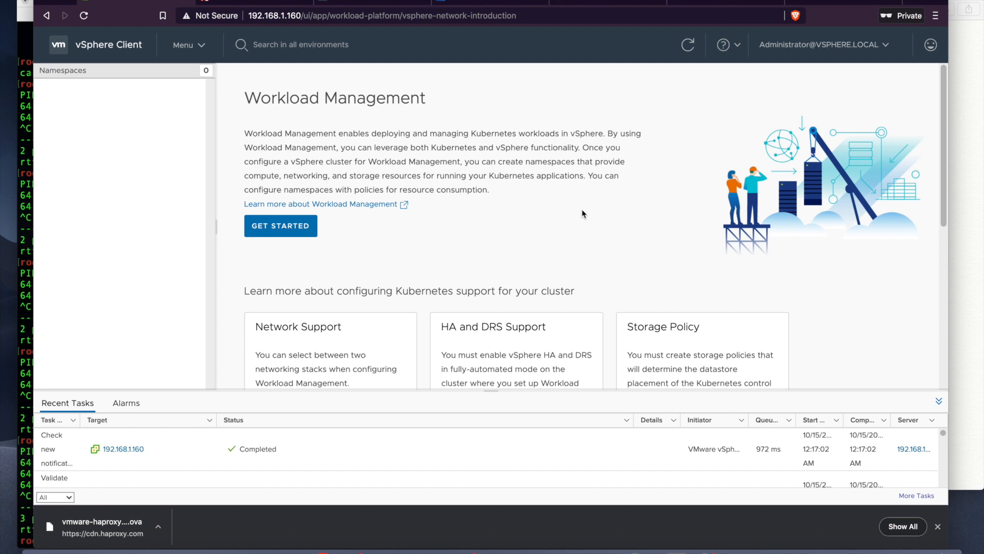
{"action": "scroll", "coordinate": [582, 209], "scroll_direction": "down", "scroll_amount": 1}
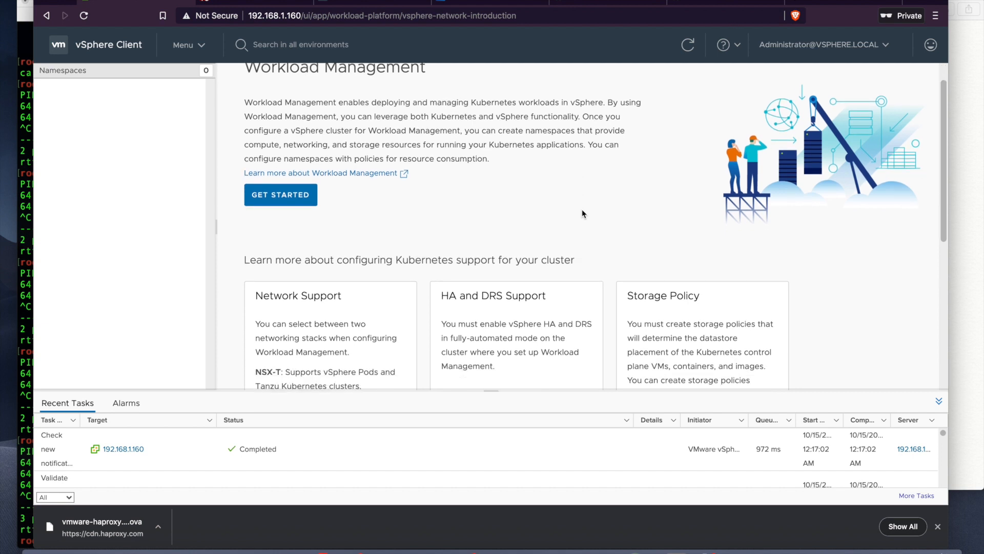
{"action": "scroll", "coordinate": [582, 209], "scroll_direction": "up", "scroll_amount": 1}
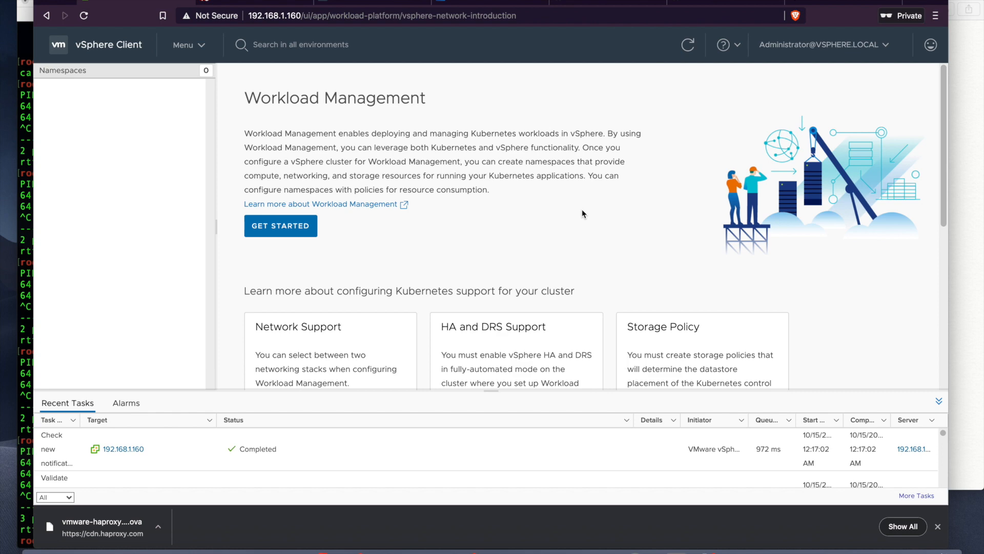
{"action": "scroll", "coordinate": [582, 213], "scroll_direction": "down", "scroll_amount": 1}
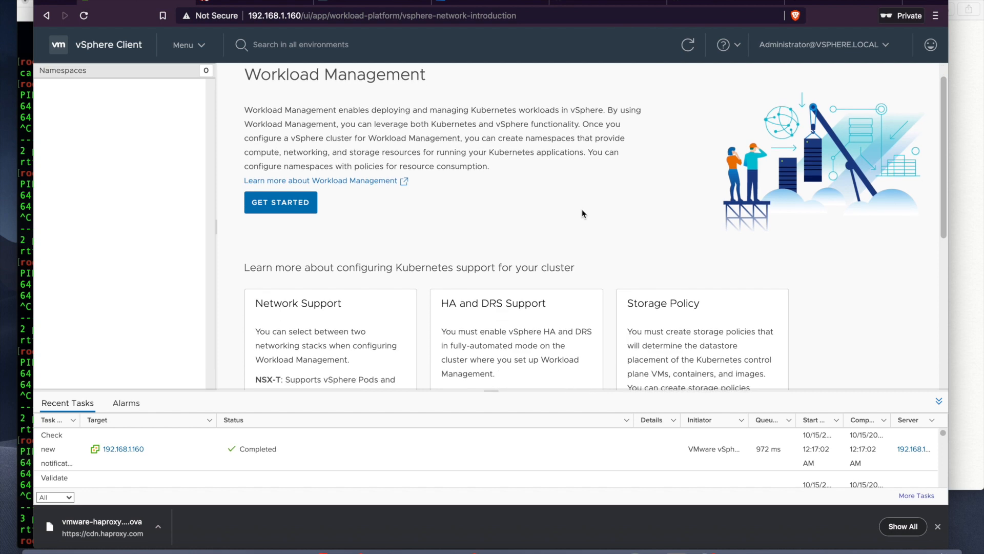
{"action": "scroll", "coordinate": [582, 213], "scroll_direction": "down", "scroll_amount": 3}
{"action": "scroll", "coordinate": [582, 213], "scroll_direction": "up", "scroll_amount": 4}
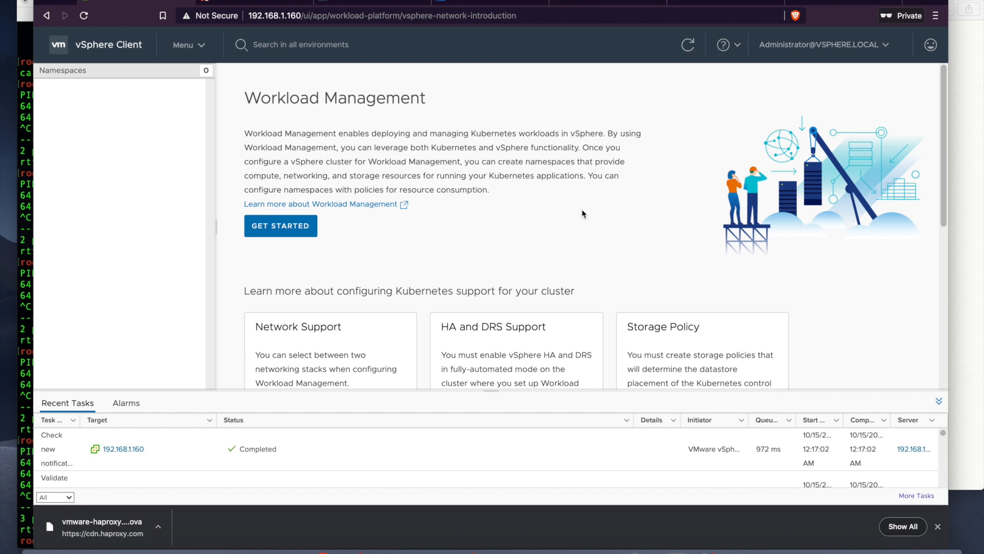
{"action": "scroll", "coordinate": [582, 213], "scroll_direction": "down", "scroll_amount": 7}
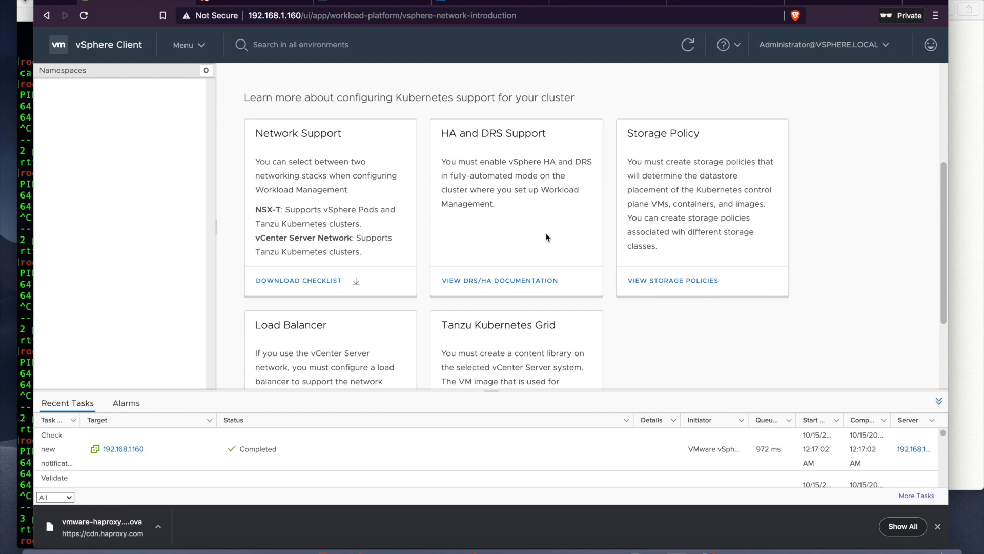
{"action": "scroll", "coordinate": [548, 238], "scroll_direction": "down", "scroll_amount": 1}
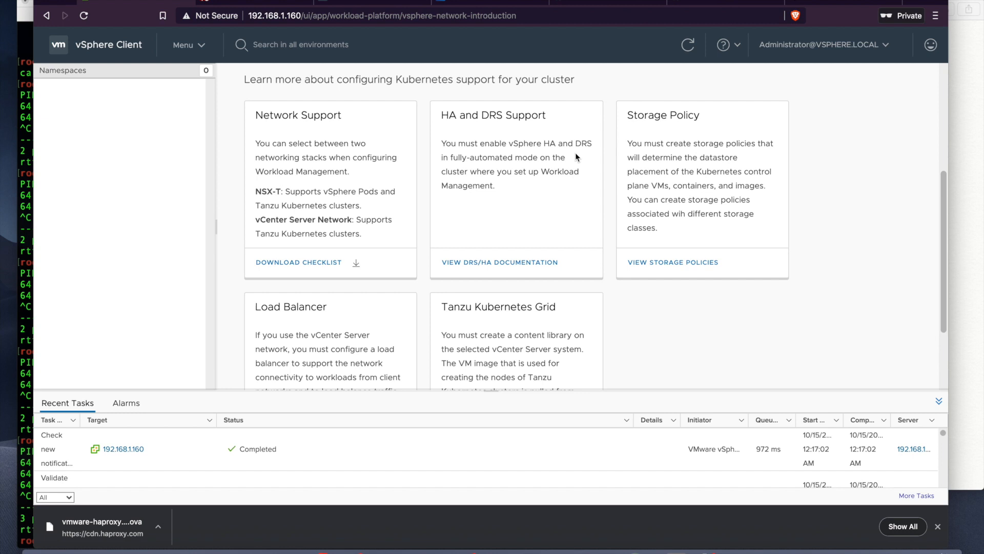
{"action": "scroll", "coordinate": [654, 208], "scroll_direction": "down", "scroll_amount": 2}
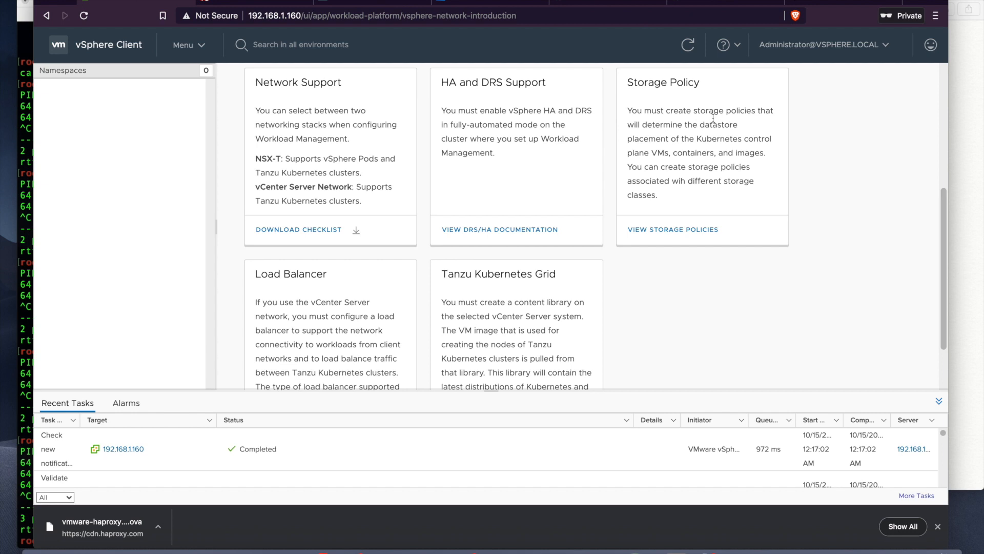
{"action": "left_click", "coordinate": [192, 48]}
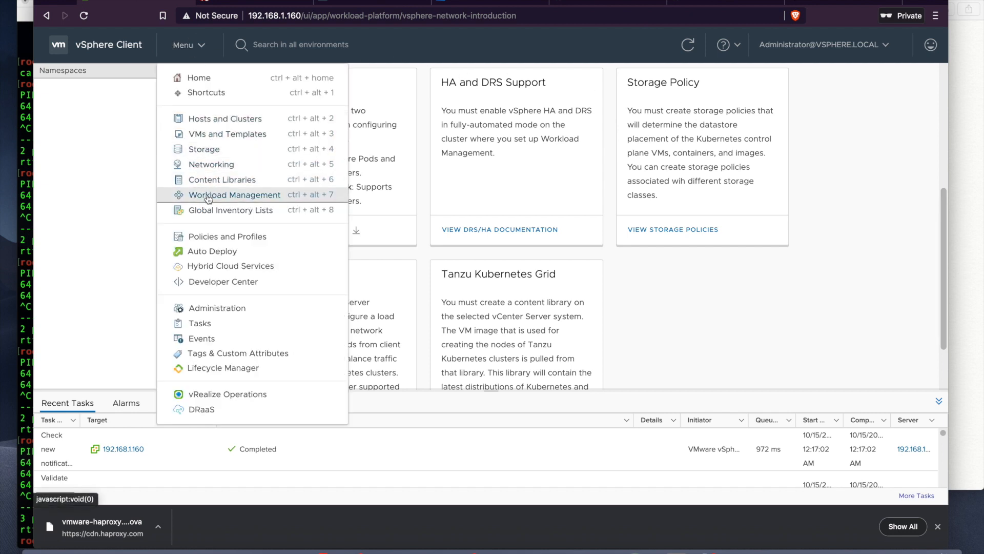
Step: Start a new VM storage policy under Policies and Profiles named k8s-default-storage
{"action": "left_click", "coordinate": [207, 237]}
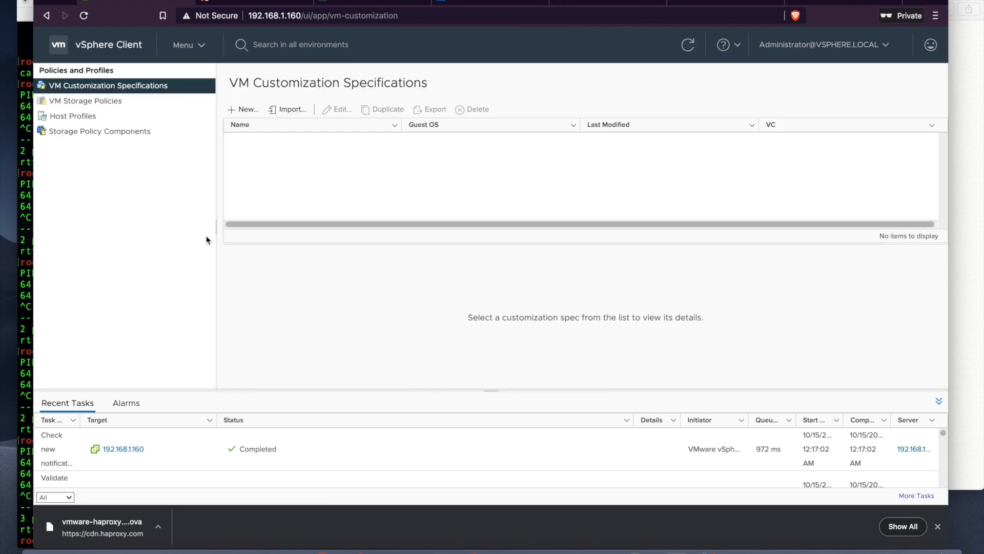
{"action": "left_click", "coordinate": [113, 109]}
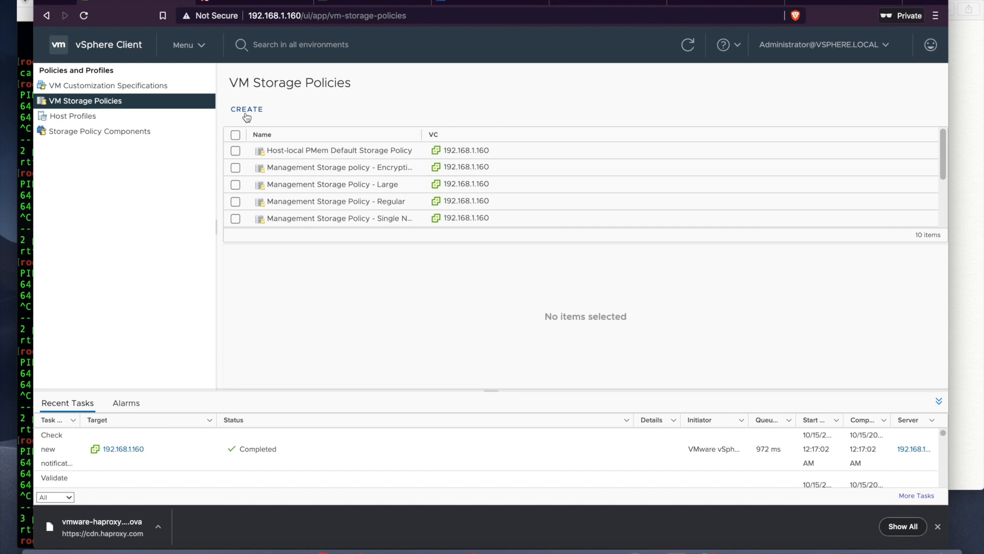
{"action": "scroll", "coordinate": [342, 174], "scroll_direction": "down", "scroll_amount": 3}
{"action": "scroll", "coordinate": [340, 180], "scroll_direction": "up", "scroll_amount": 3}
{"action": "left_click", "coordinate": [246, 109]}
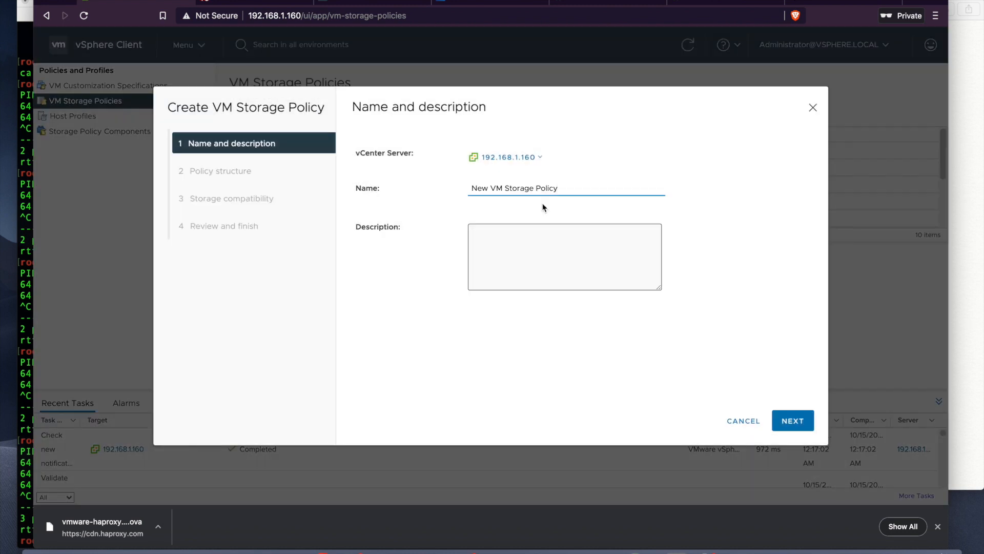
{"action": "left_click_drag", "start_coordinate": [560, 186], "coordinate": [470, 187]}
{"action": "key", "text": "BackSpace"}
{"action": "type", "text": "k8s-default-storage"}
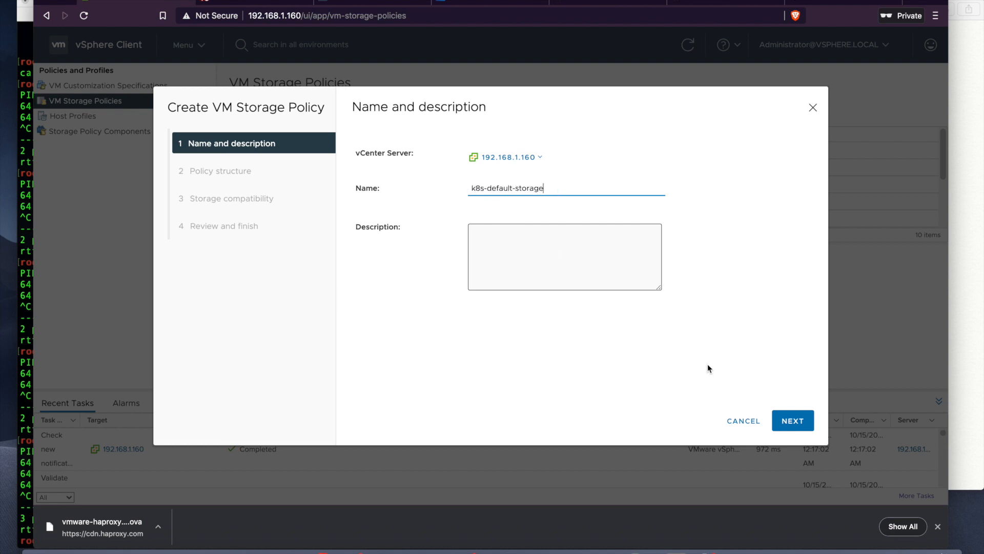
{"action": "left_click", "coordinate": [779, 427]}
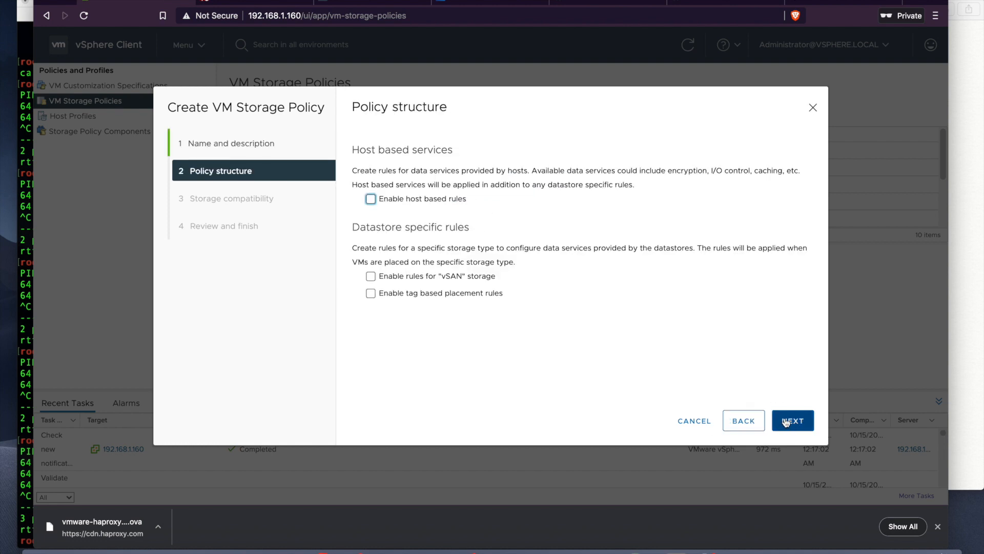
Step: Add a tag-based placement rule with vSANDirectStorage tag Physical-vSAN and finish the policy
{"action": "left_click", "coordinate": [370, 294]}
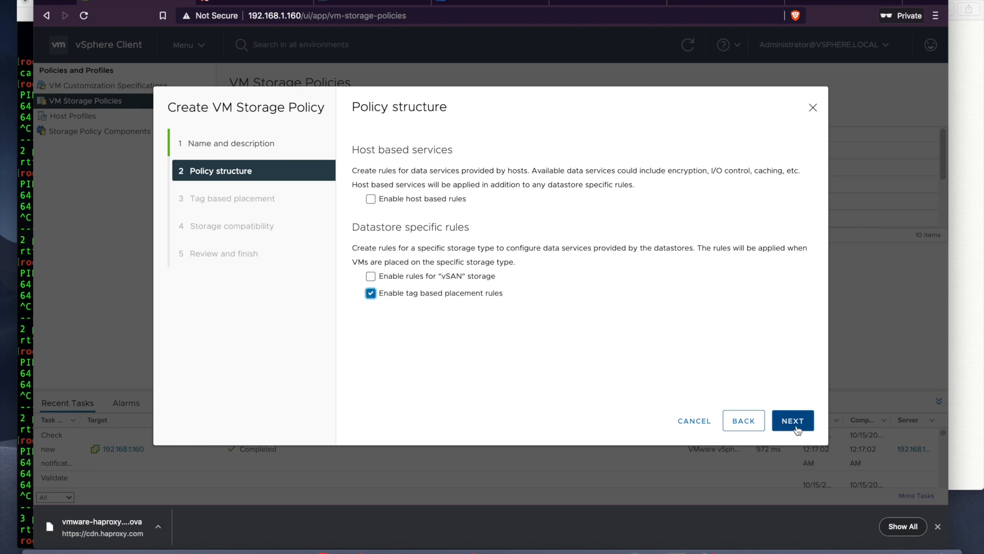
{"action": "left_click", "coordinate": [794, 426]}
{"action": "left_click", "coordinate": [536, 193]}
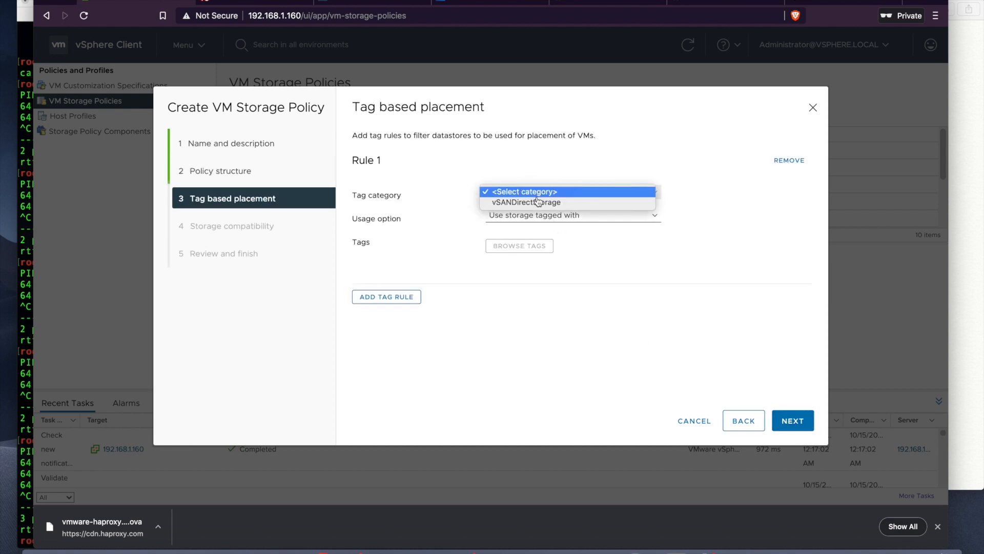
{"action": "left_click", "coordinate": [536, 202]}
{"action": "left_click", "coordinate": [538, 216]}
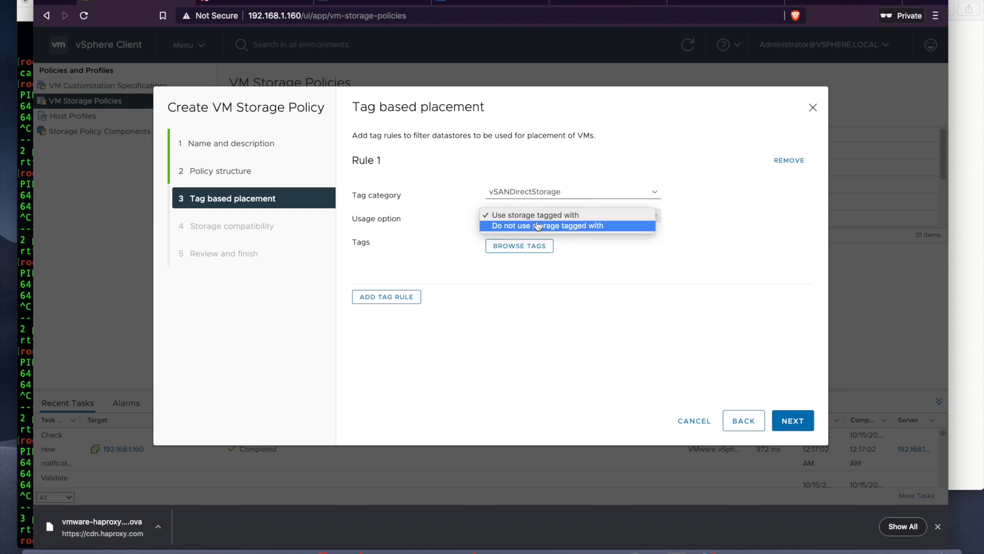
{"action": "left_click", "coordinate": [536, 216]}
{"action": "left_click", "coordinate": [535, 246]}
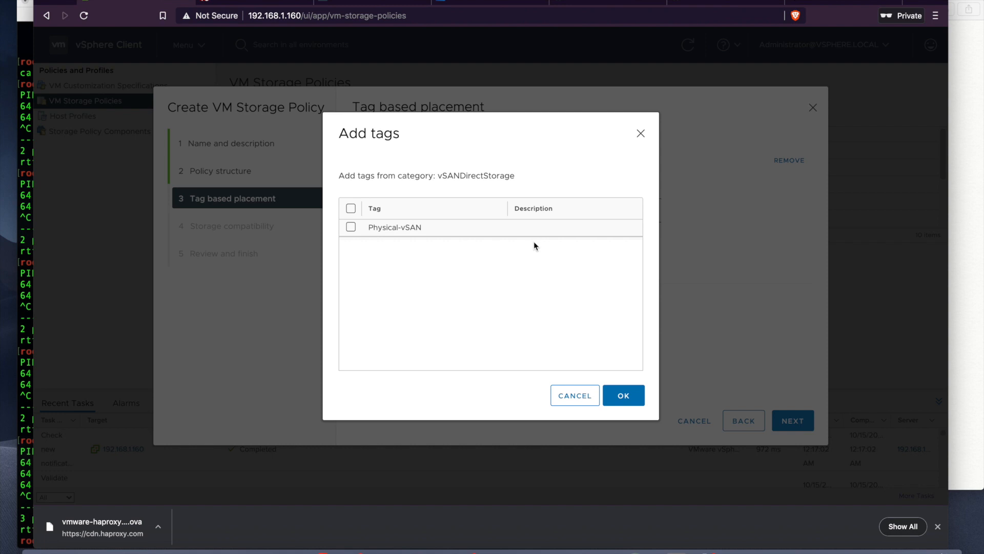
{"action": "left_click", "coordinate": [350, 226]}
{"action": "left_click", "coordinate": [624, 395]}
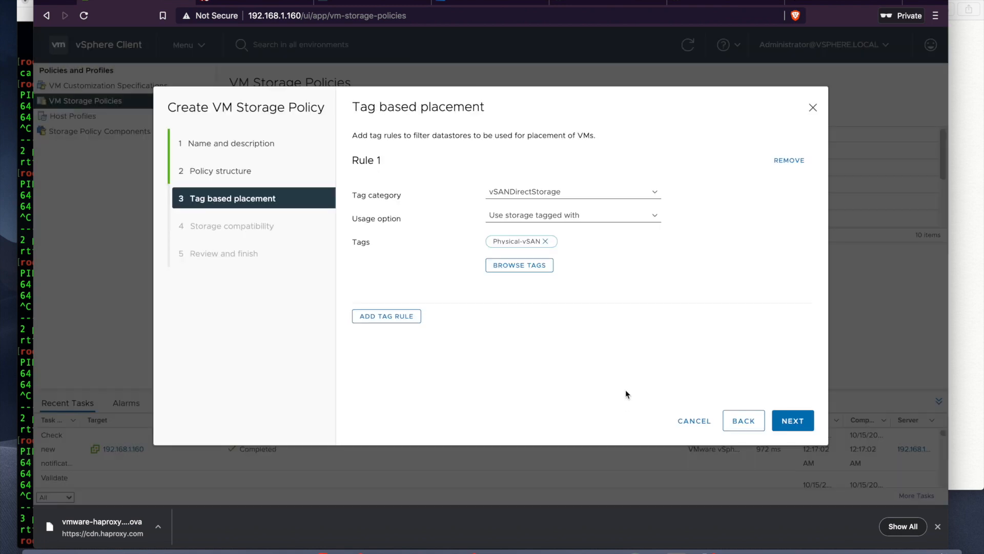
{"action": "left_click", "coordinate": [800, 422]}
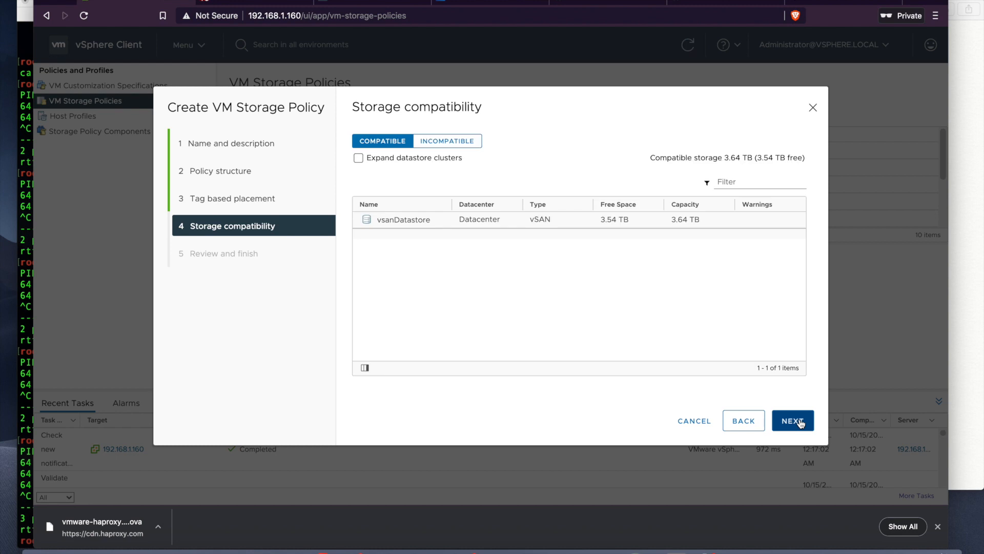
{"action": "left_click", "coordinate": [800, 421]}
{"action": "left_click", "coordinate": [799, 421]}
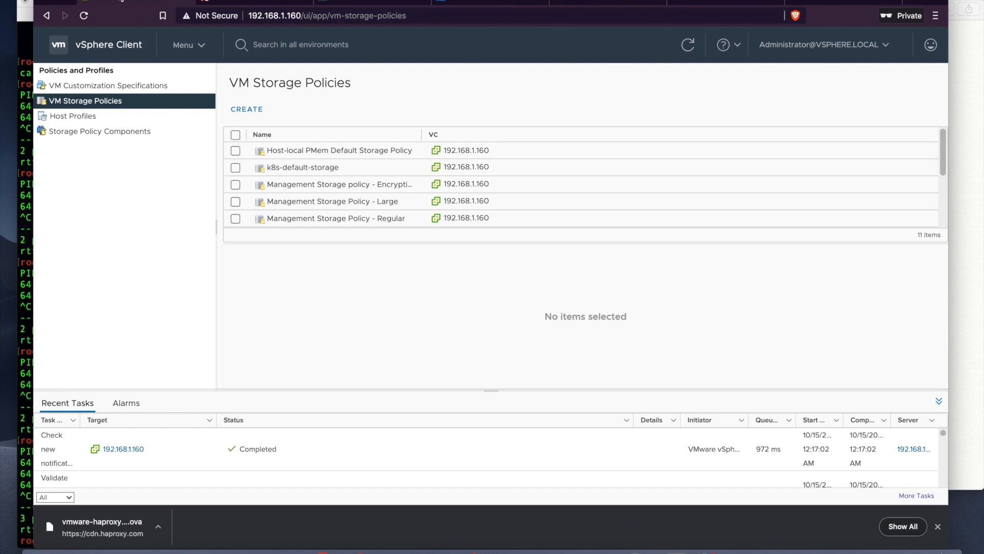
Step: Scroll Workload Management to the Load Balancer and Tanzu Kubernetes Grid cards, then open Content Libraries
{"action": "left_click", "coordinate": [193, 45]}
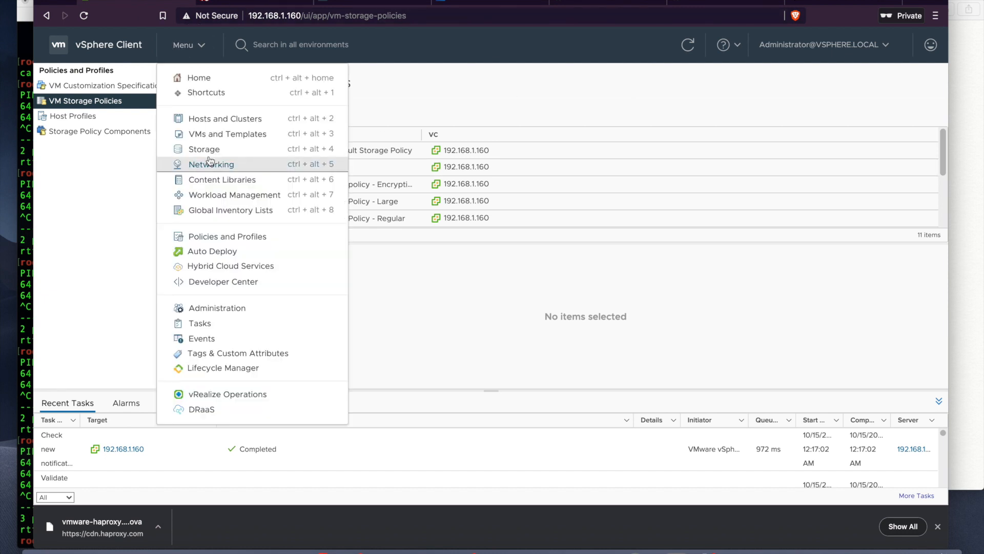
{"action": "left_click", "coordinate": [215, 198]}
{"action": "scroll", "coordinate": [650, 291], "scroll_direction": "down", "scroll_amount": 5}
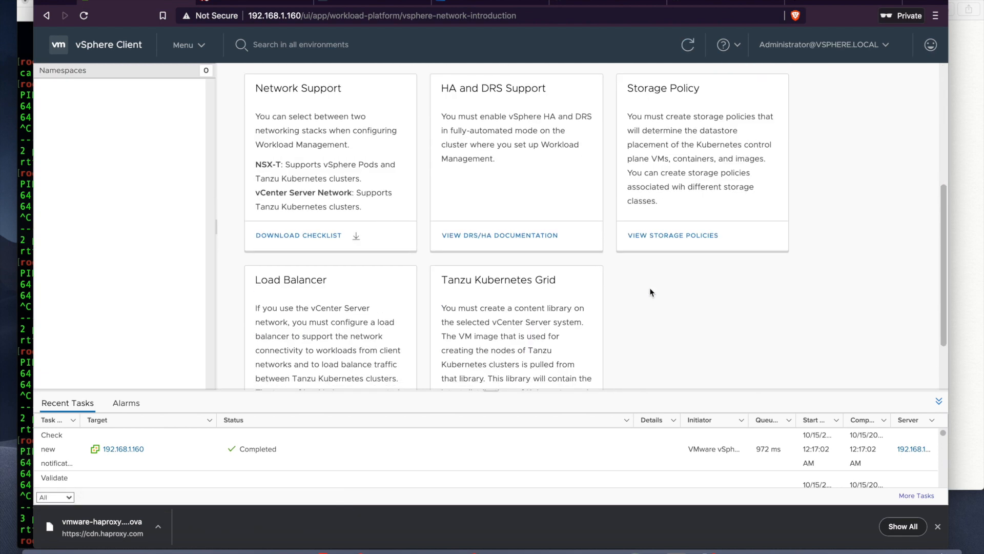
{"action": "scroll", "coordinate": [650, 291], "scroll_direction": "down", "scroll_amount": 2}
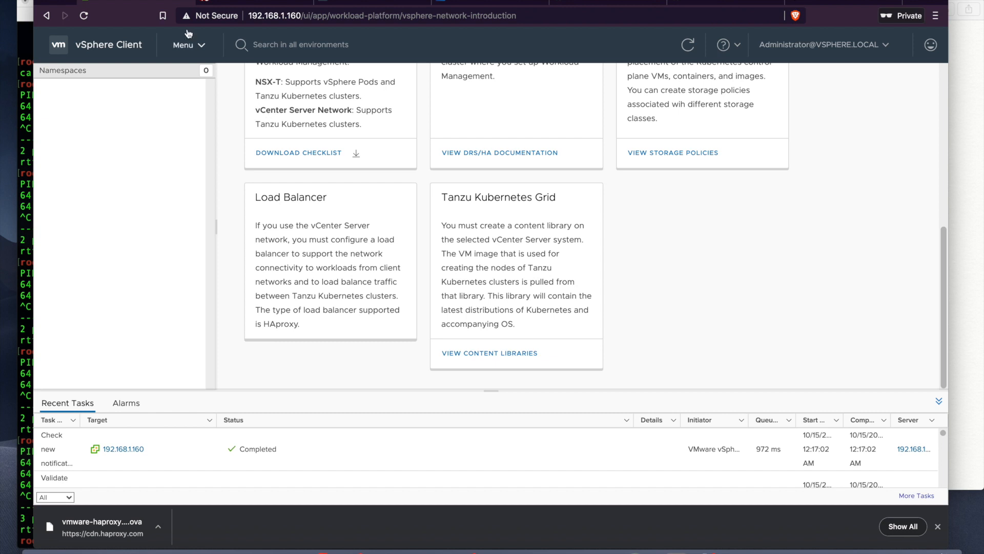
{"action": "left_click", "coordinate": [204, 49]}
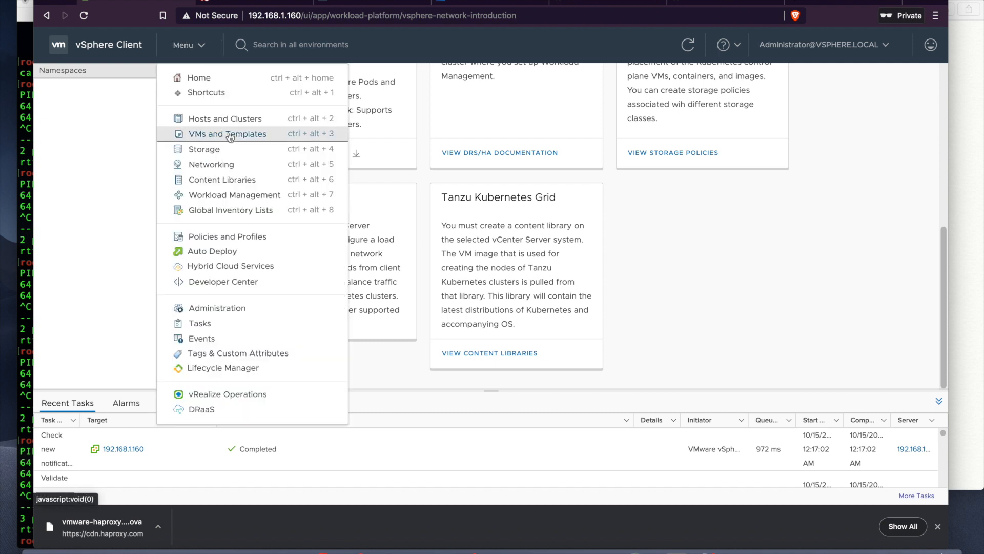
{"action": "left_click", "coordinate": [228, 180]}
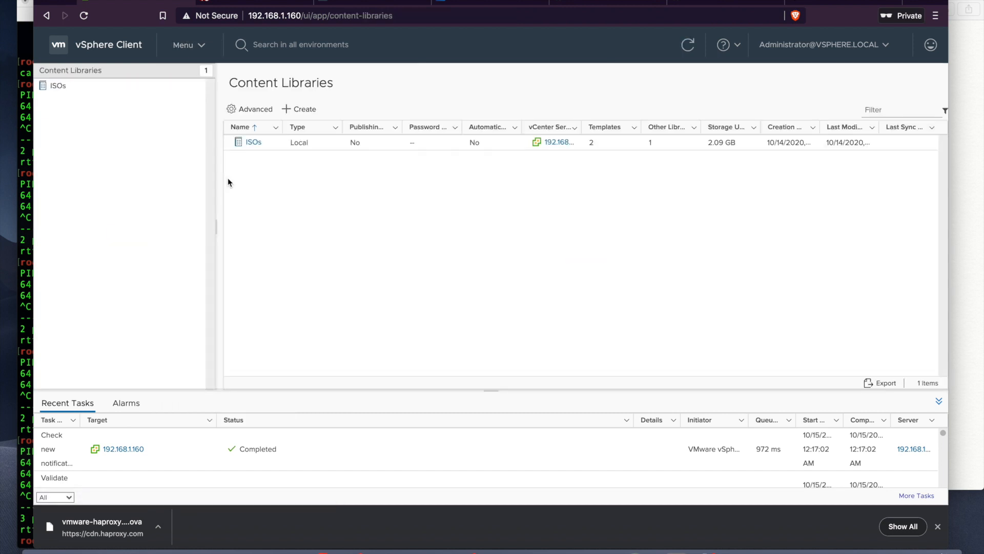
Step: Set up a content library named tanzu, subscribed to the VMware lib.json URL, downloading when needed
{"action": "left_click", "coordinate": [306, 109]}
{"action": "type", "text": "tanzu"}
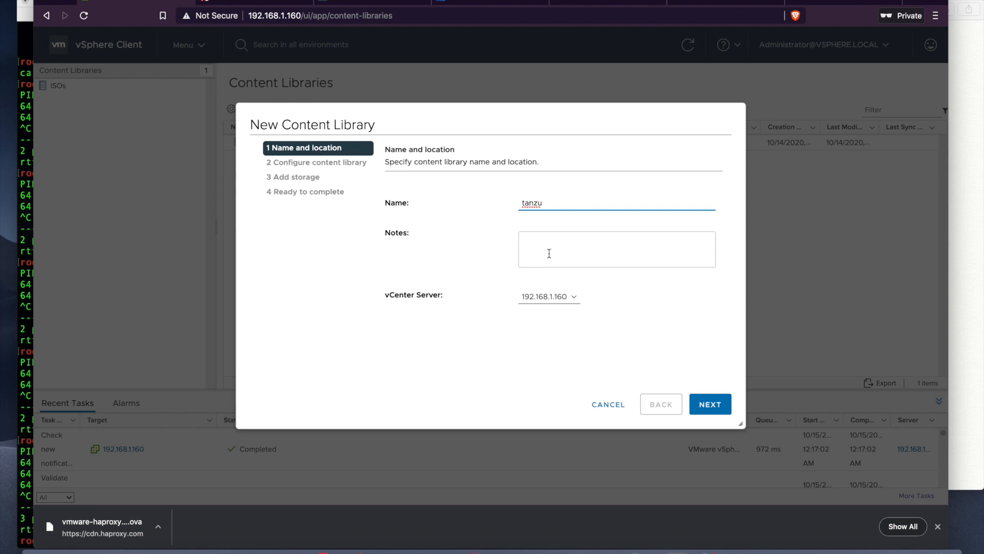
{"action": "left_click", "coordinate": [704, 406]}
{"action": "left_click", "coordinate": [419, 262]}
{"action": "left_click", "coordinate": [487, 280]}
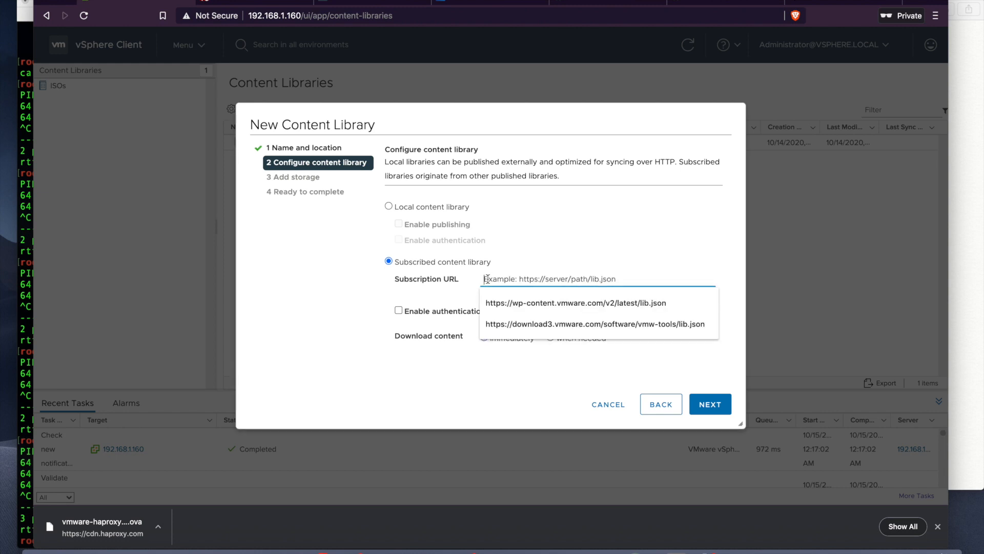
{"action": "left_click", "coordinate": [550, 304]}
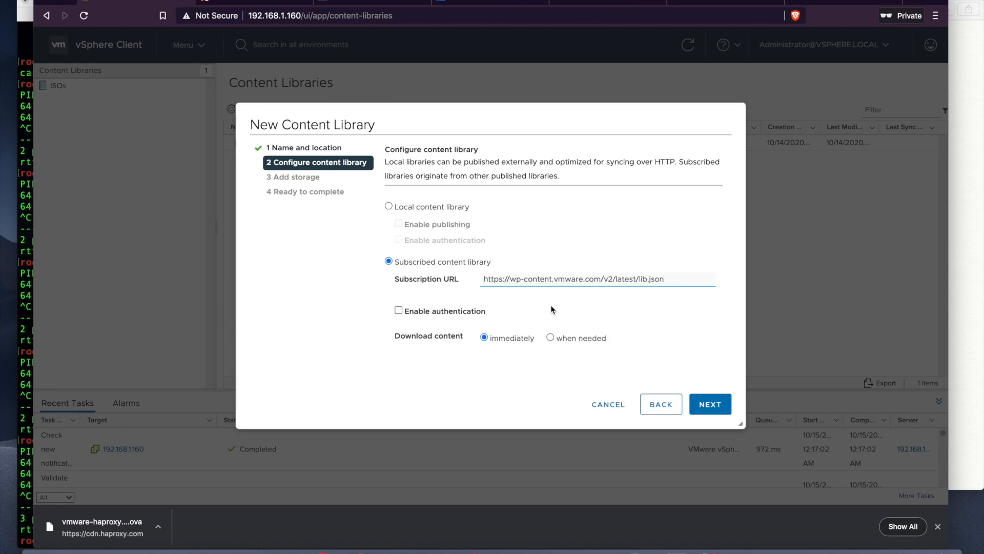
{"action": "left_click", "coordinate": [550, 338]}
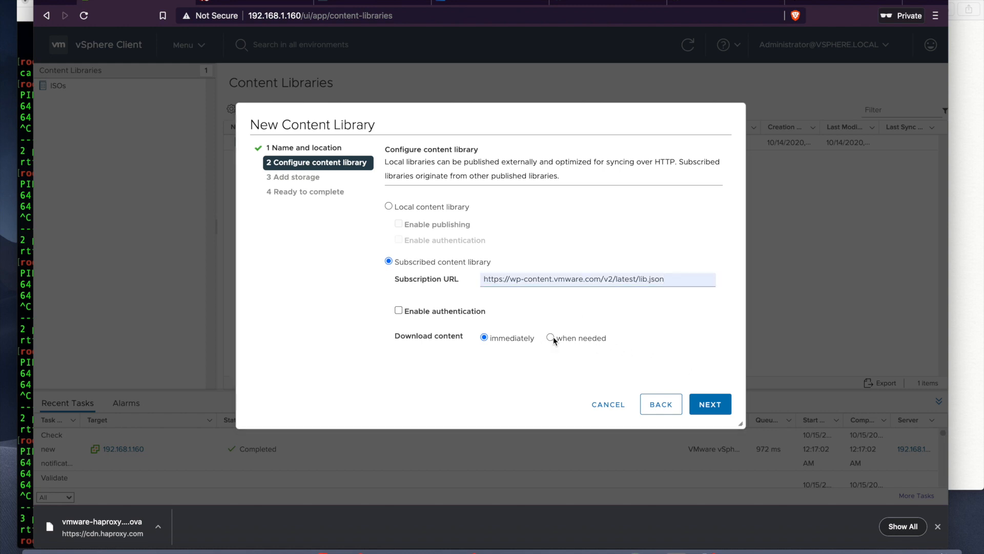
{"action": "left_click", "coordinate": [709, 413]}
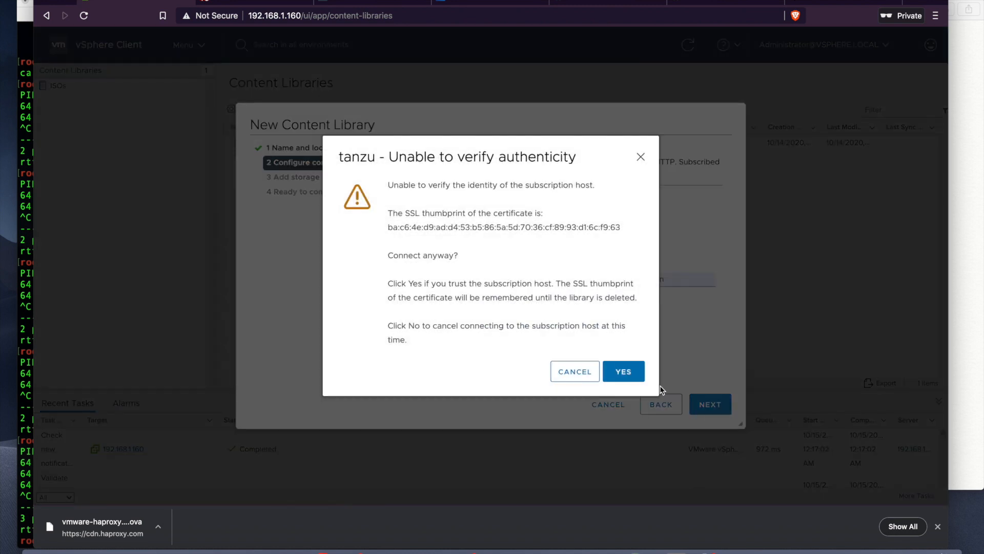
Step: Trust the host certificate, store the library on iSCSI-nvme, finish, and view tanzu's OVF templates
{"action": "left_click", "coordinate": [632, 376]}
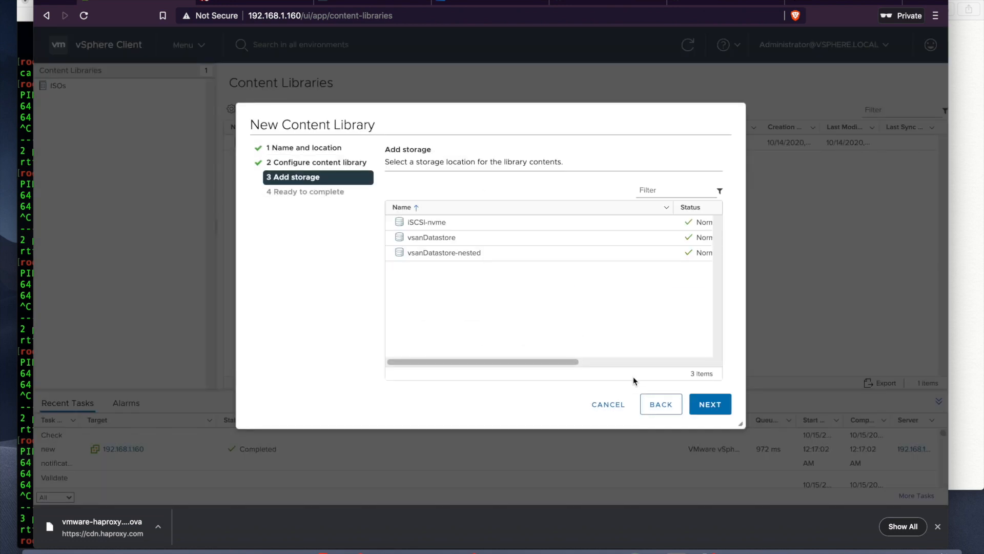
{"action": "left_click", "coordinate": [472, 237]}
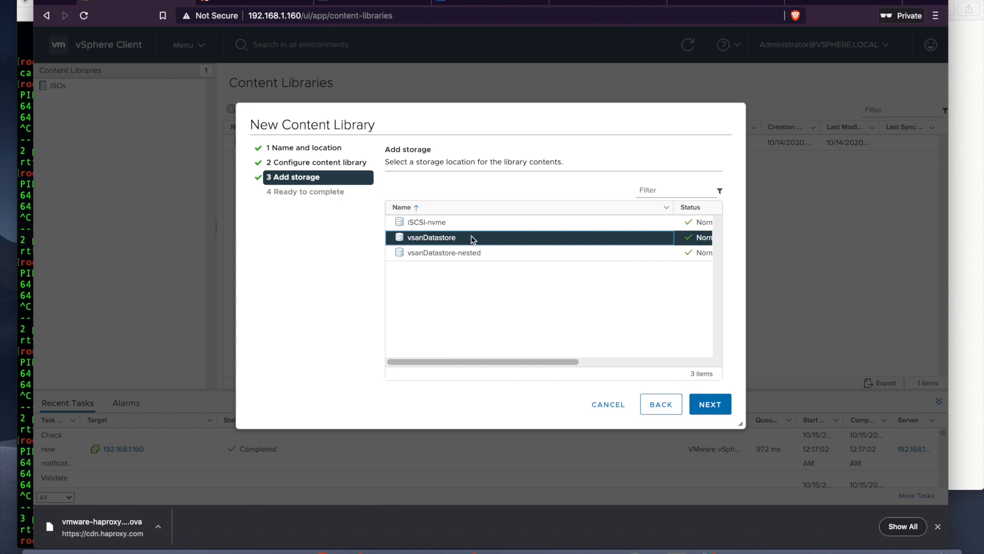
{"action": "left_click", "coordinate": [469, 229]}
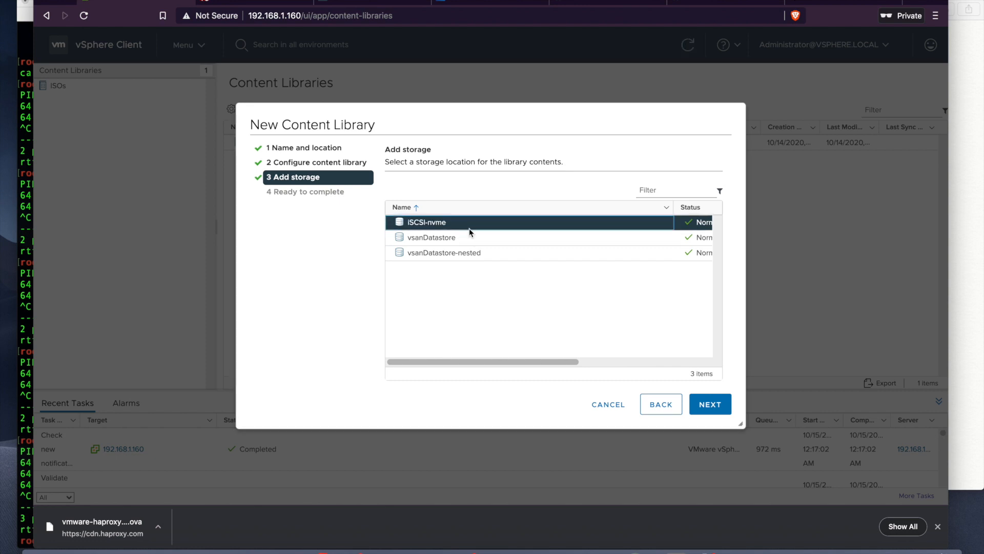
{"action": "left_click", "coordinate": [710, 405]}
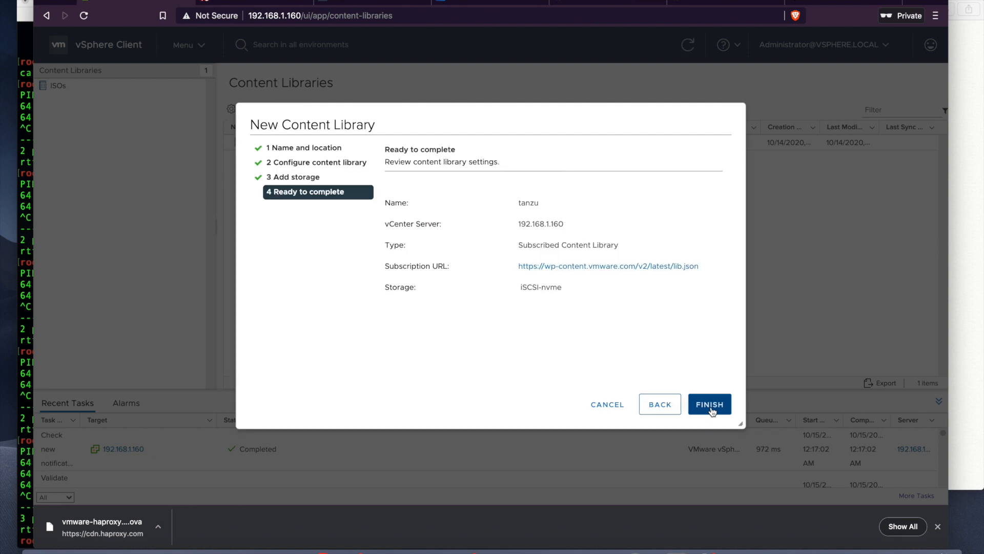
{"action": "left_click", "coordinate": [710, 405]}
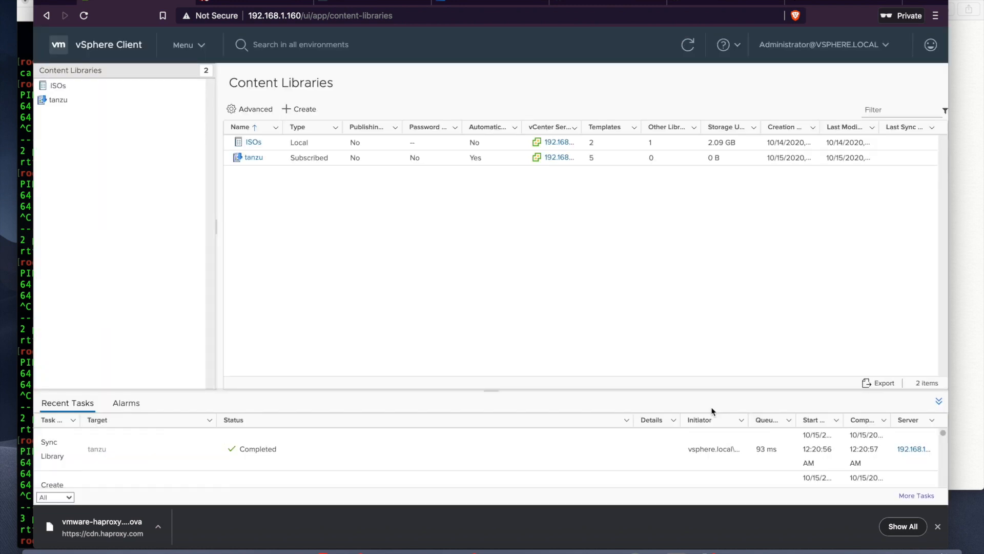
{"action": "left_click", "coordinate": [251, 159]}
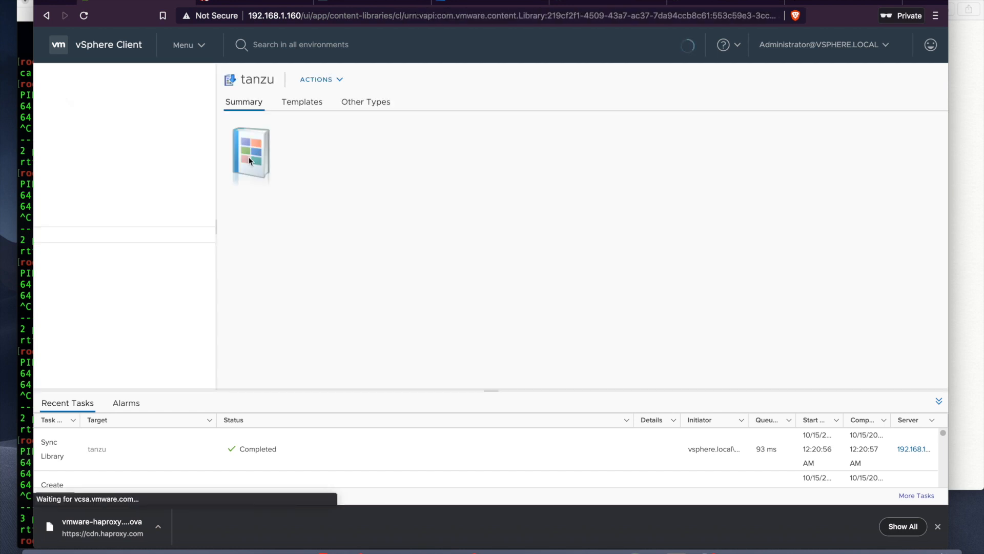
{"action": "left_click", "coordinate": [119, 102]}
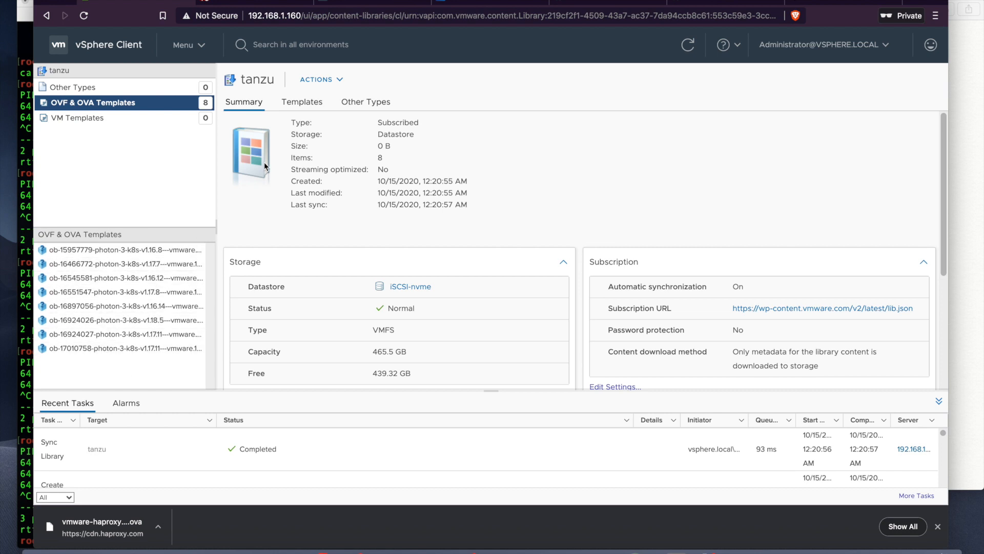
{"action": "left_click", "coordinate": [192, 47]}
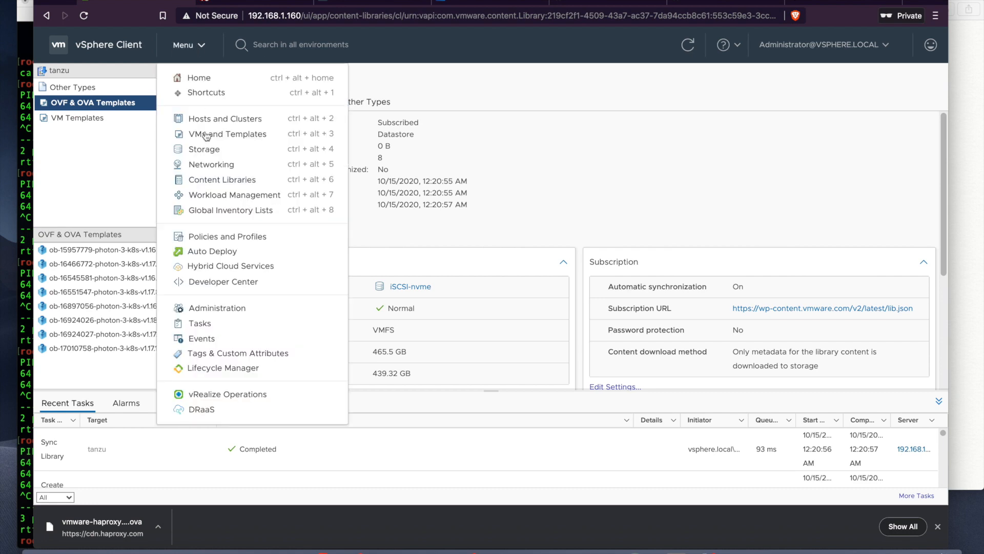
Step: Launch the Workload Management GET STARTED wizard at the vCenter Server and Network step
{"action": "left_click", "coordinate": [201, 195]}
{"action": "scroll", "coordinate": [554, 229], "scroll_direction": "down", "scroll_amount": 6}
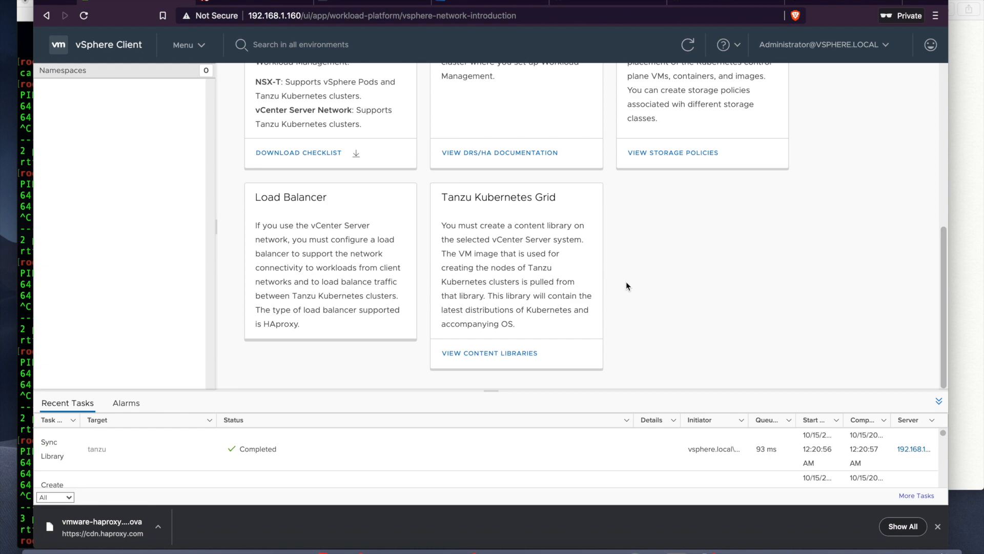
{"action": "scroll", "coordinate": [626, 283], "scroll_direction": "up", "scroll_amount": 6}
{"action": "left_click", "coordinate": [287, 226]}
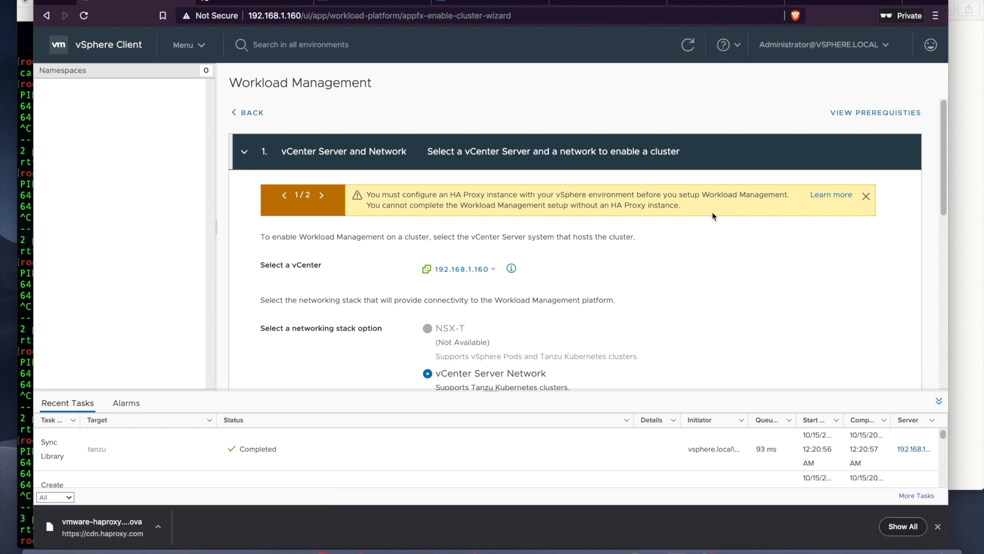
{"action": "left_click", "coordinate": [322, 196]}
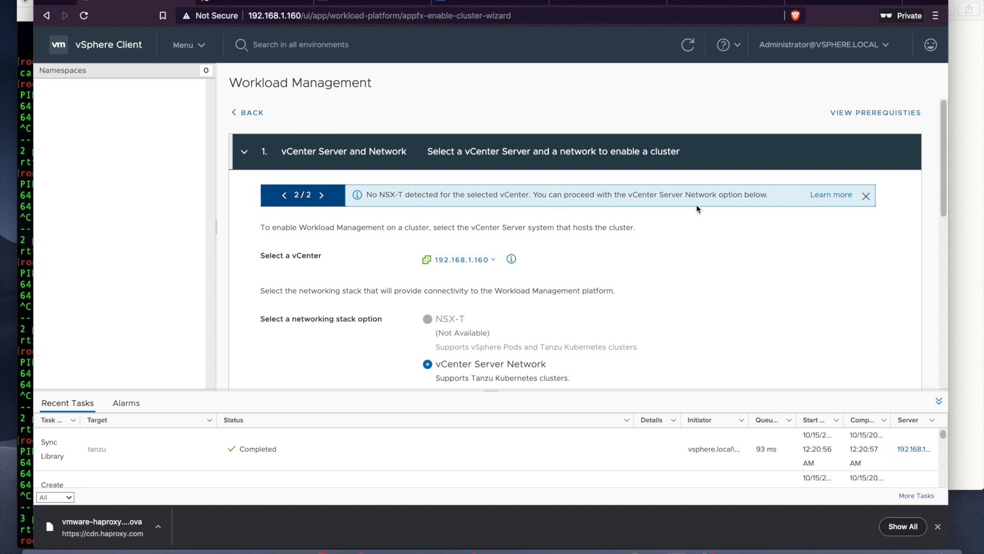
Step: Dismiss the setup notices and continue with vCenter Server Network selected
{"action": "left_click", "coordinate": [866, 198]}
{"action": "left_click", "coordinate": [866, 199]}
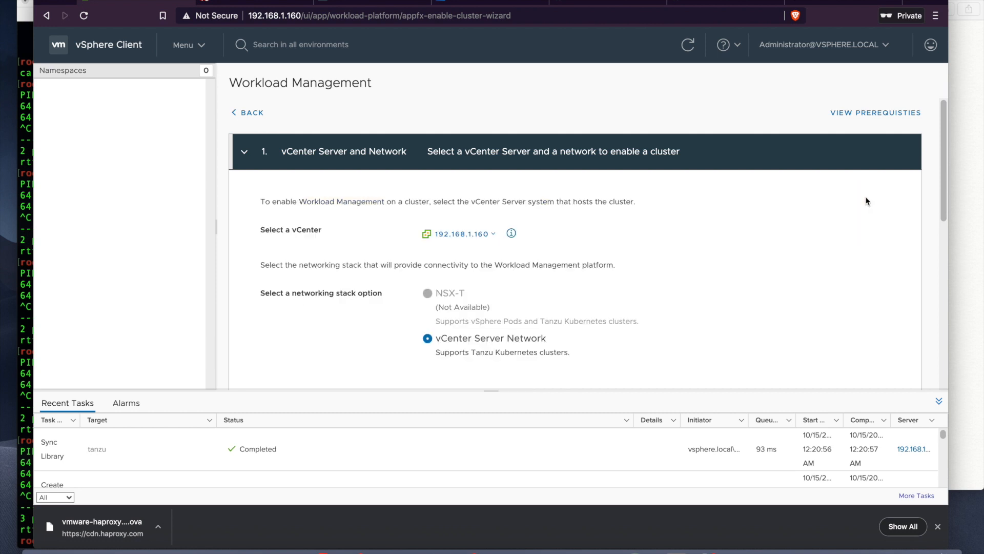
{"action": "scroll", "coordinate": [821, 224], "scroll_direction": "down", "scroll_amount": 1}
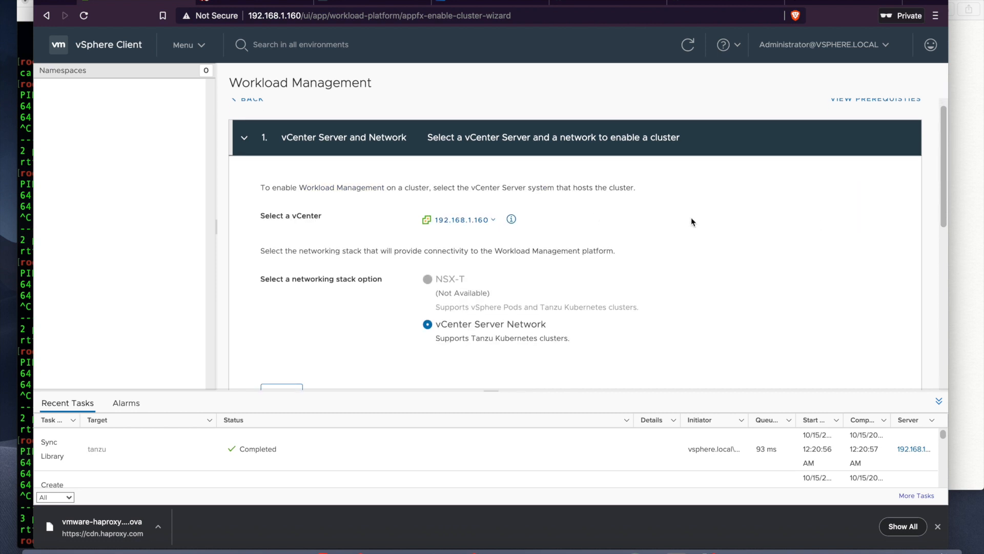
{"action": "scroll", "coordinate": [691, 217], "scroll_direction": "down", "scroll_amount": 3}
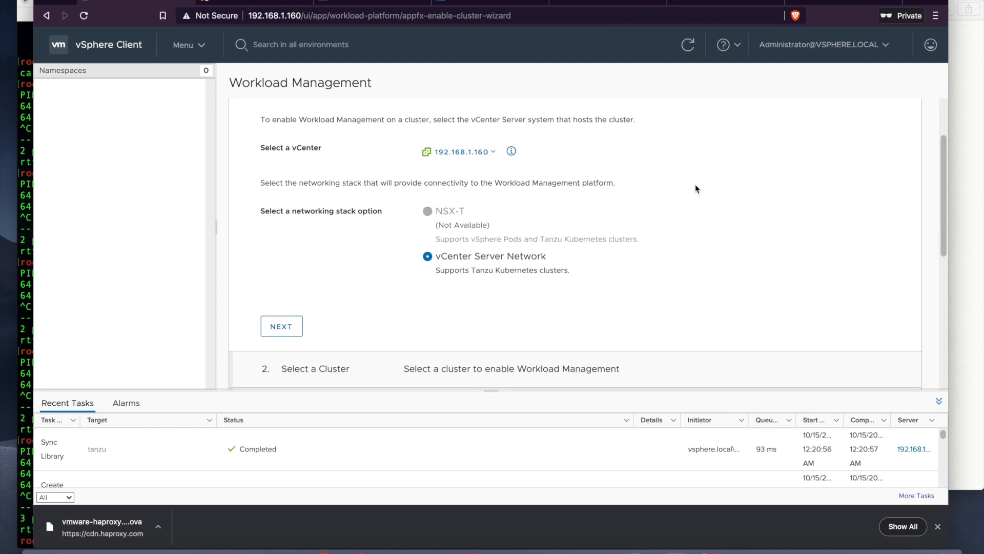
{"action": "scroll", "coordinate": [695, 183], "scroll_direction": "down", "scroll_amount": 3}
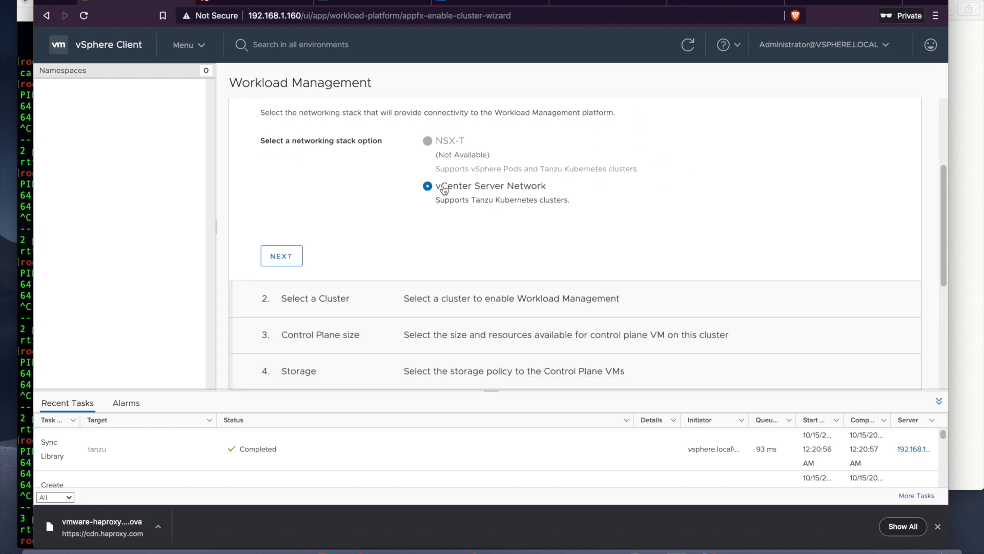
{"action": "scroll", "coordinate": [645, 200], "scroll_direction": "down", "scroll_amount": 2}
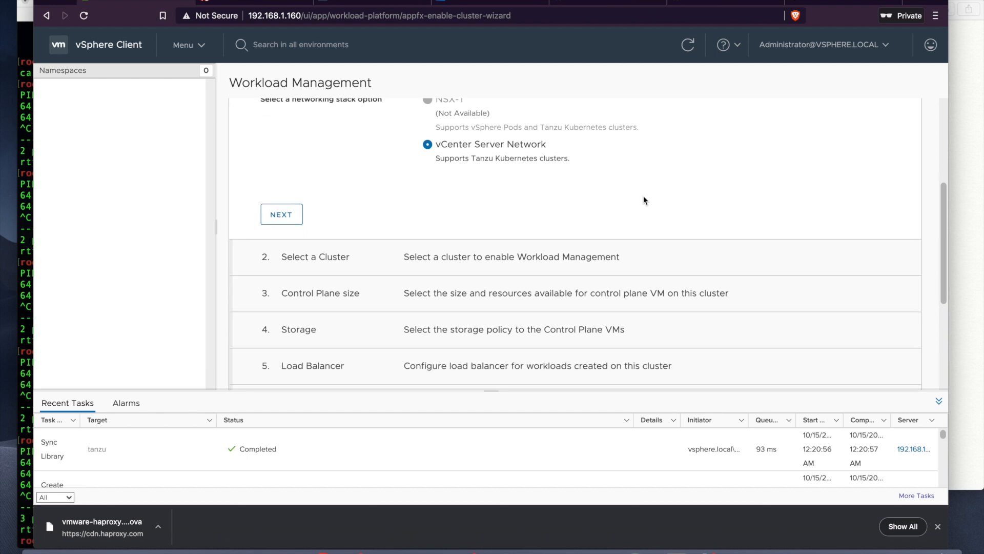
{"action": "left_click", "coordinate": [281, 213]}
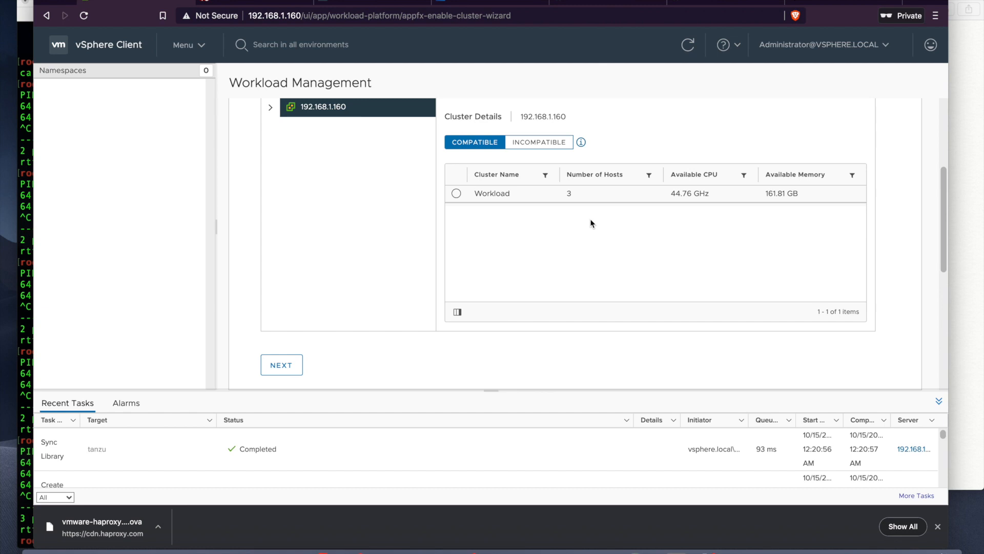
Step: Select the Workload cluster and continue to the control plane sizing step
{"action": "left_click", "coordinate": [457, 195]}
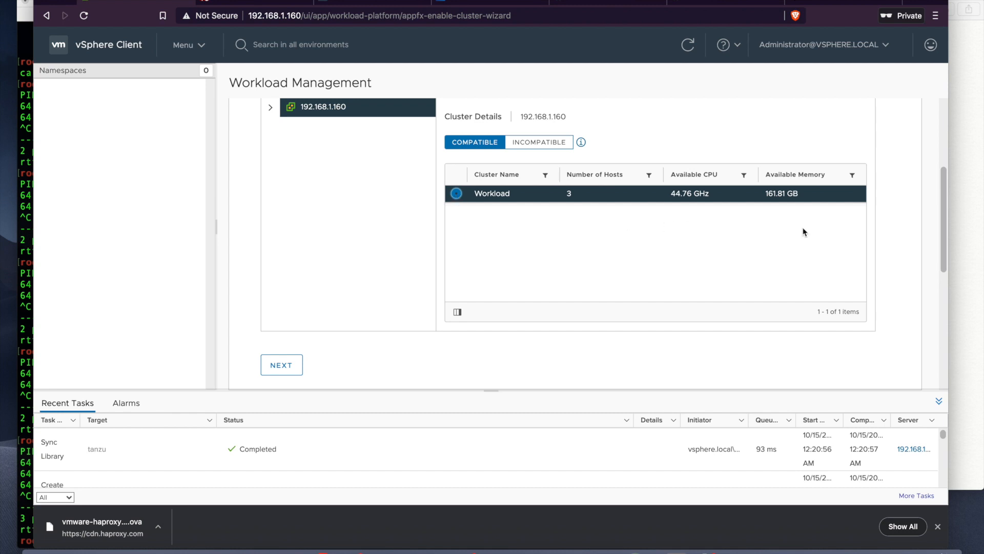
{"action": "scroll", "coordinate": [906, 225], "scroll_direction": "down", "scroll_amount": 3}
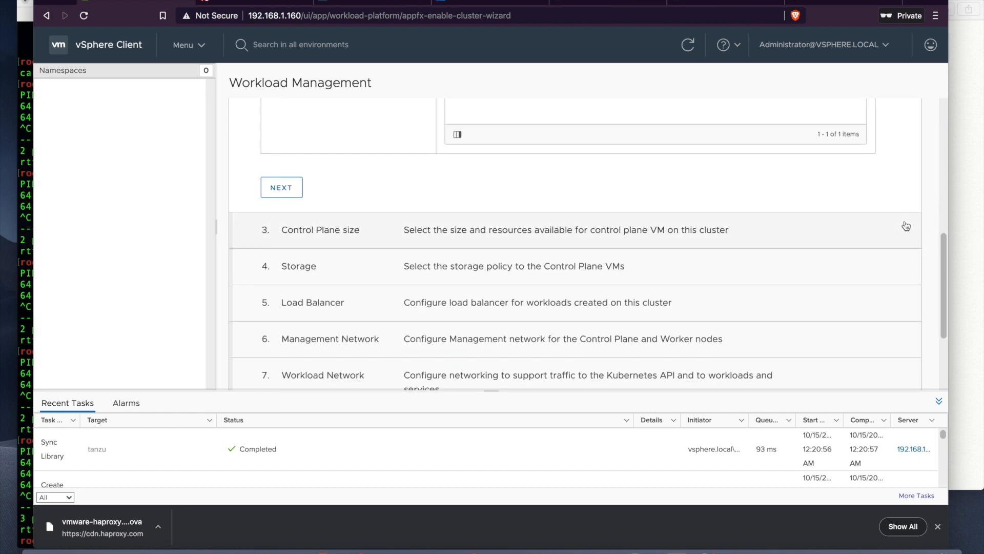
{"action": "left_click", "coordinate": [272, 193]}
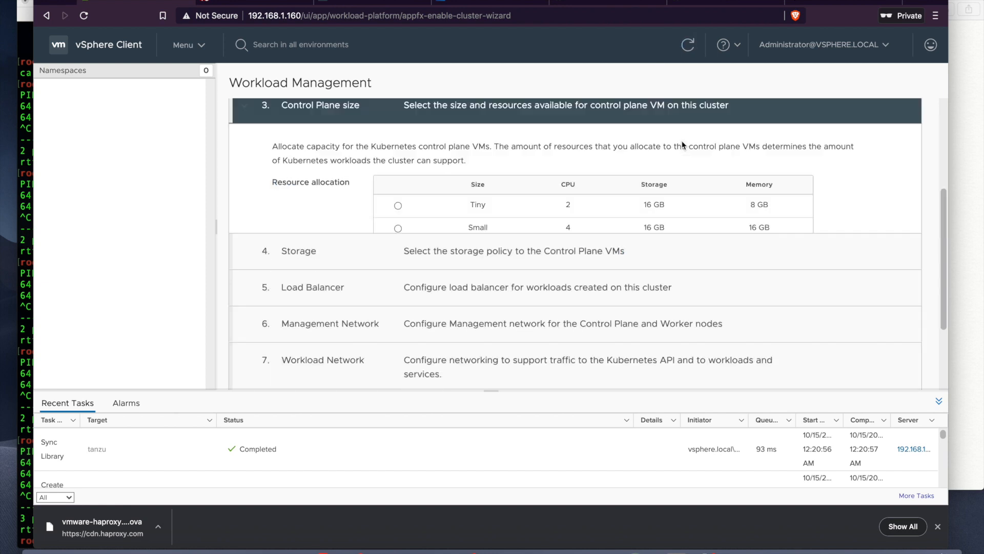
Step: Keep the TINY control plane size and continue
{"action": "scroll", "coordinate": [767, 212], "scroll_direction": "up", "scroll_amount": 1}
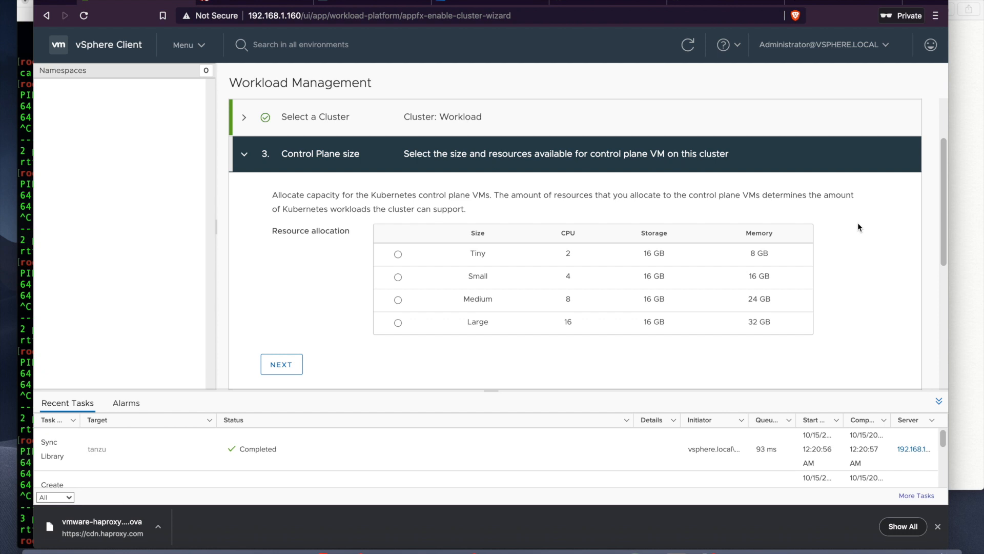
{"action": "scroll", "coordinate": [858, 227], "scroll_direction": "down", "scroll_amount": 1}
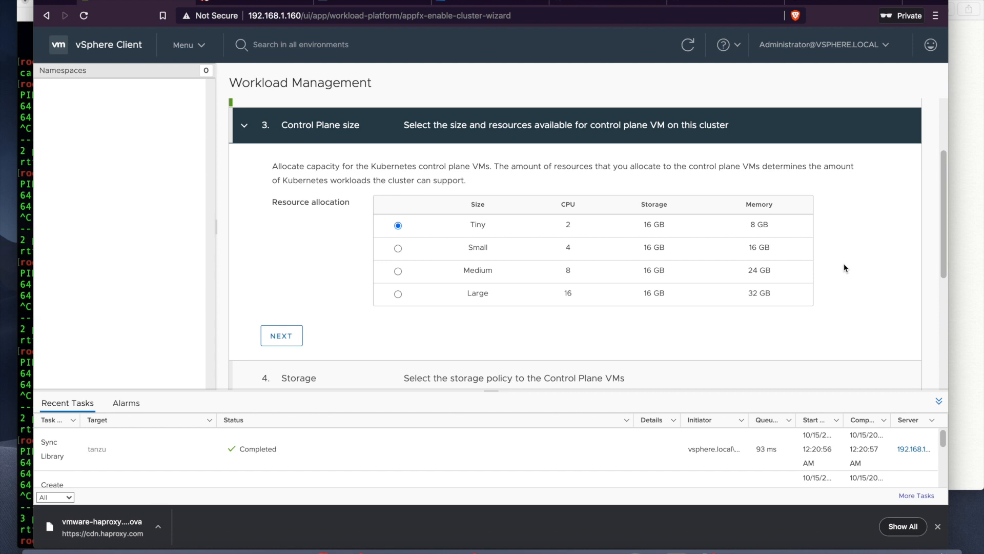
{"action": "scroll", "coordinate": [821, 267], "scroll_direction": "down", "scroll_amount": 1}
{"action": "left_click", "coordinate": [272, 275]}
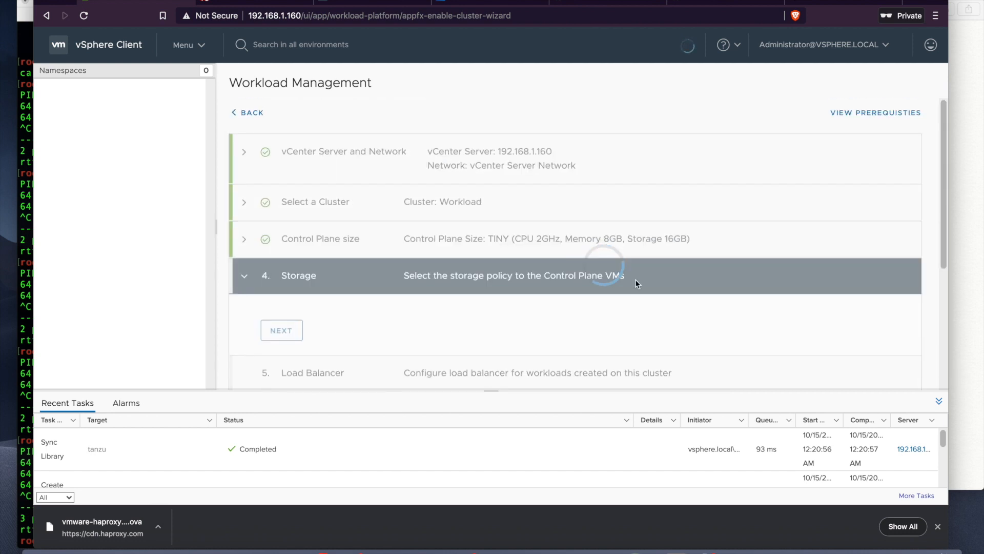
Step: Set k8s-default-storage as the control plane storage policy and advance to Load Balancer
{"action": "scroll", "coordinate": [764, 254], "scroll_direction": "down", "scroll_amount": 2}
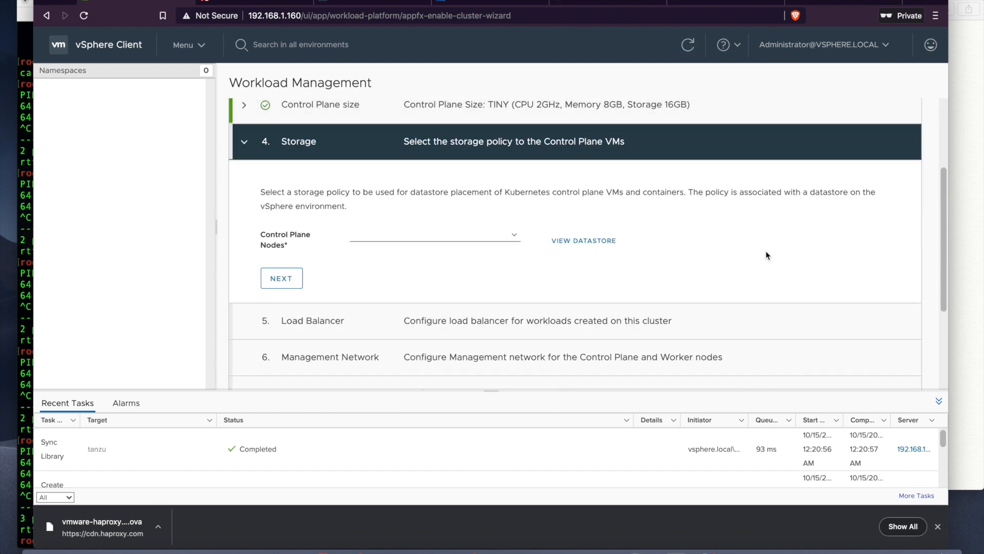
{"action": "left_click", "coordinate": [512, 237]}
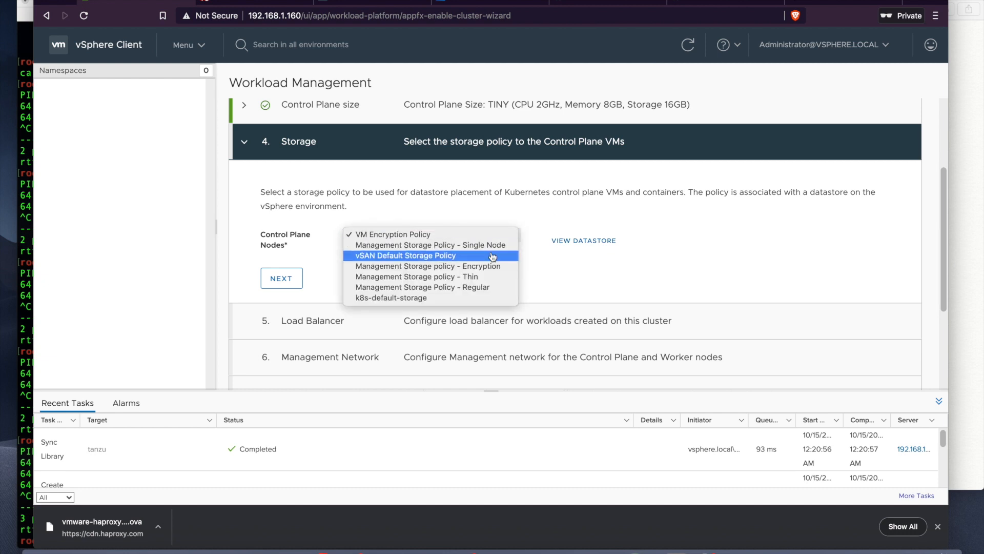
{"action": "left_click", "coordinate": [467, 298]}
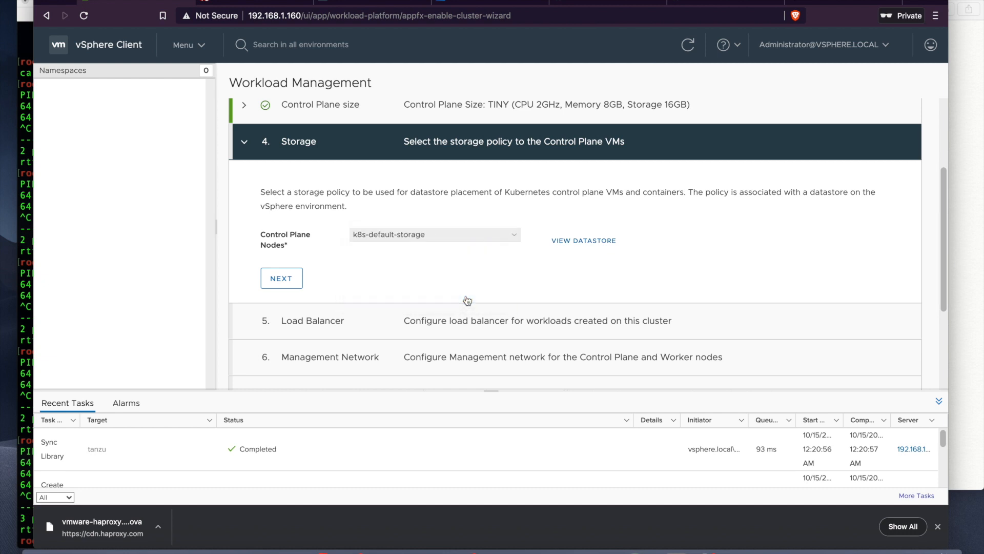
{"action": "scroll", "coordinate": [580, 262], "scroll_direction": "down", "scroll_amount": 1}
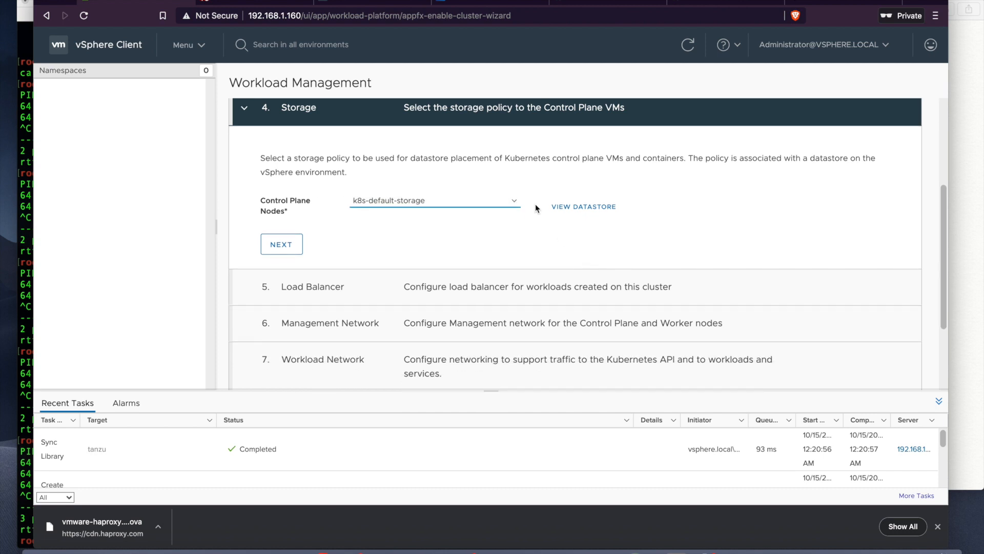
{"action": "left_click", "coordinate": [519, 204]}
{"action": "left_click", "coordinate": [518, 204]}
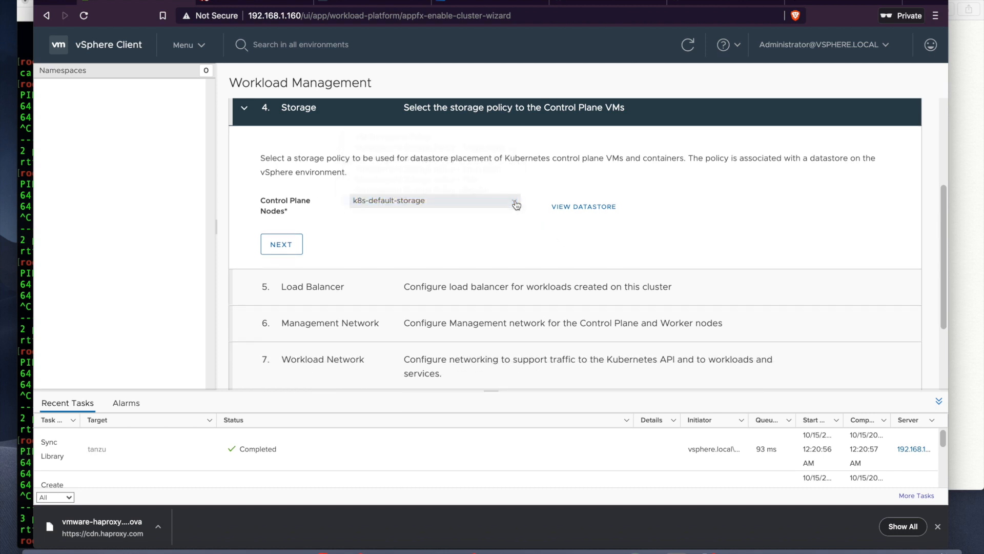
{"action": "left_click", "coordinate": [285, 245]}
Step: Name the load balancer 'haproxy' and set its type to HA Proxy
{"action": "scroll", "coordinate": [552, 286], "scroll_direction": "down", "scroll_amount": 3}
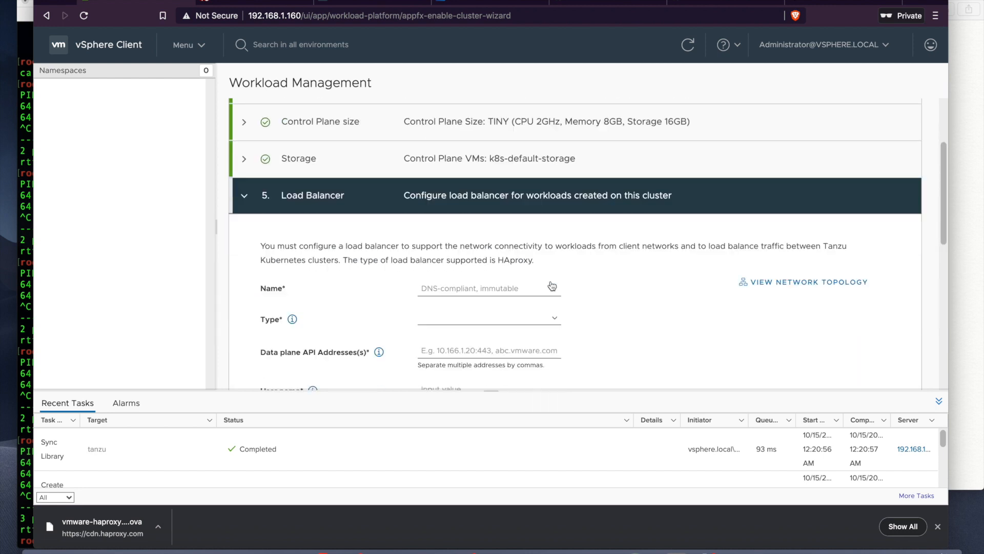
{"action": "scroll", "coordinate": [635, 265], "scroll_direction": "down", "scroll_amount": 1}
{"action": "scroll", "coordinate": [635, 265], "scroll_direction": "up", "scroll_amount": 2}
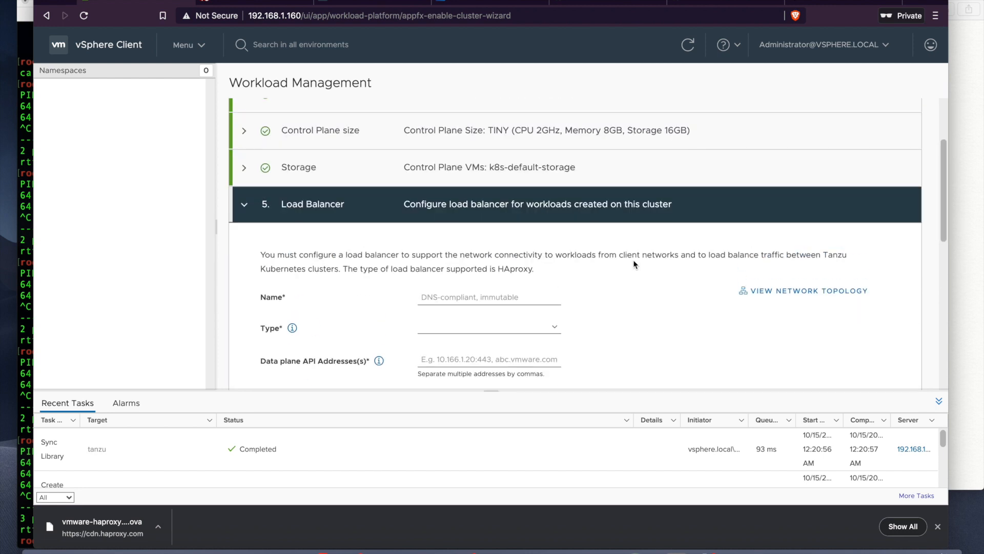
{"action": "scroll", "coordinate": [635, 265], "scroll_direction": "down", "scroll_amount": 2}
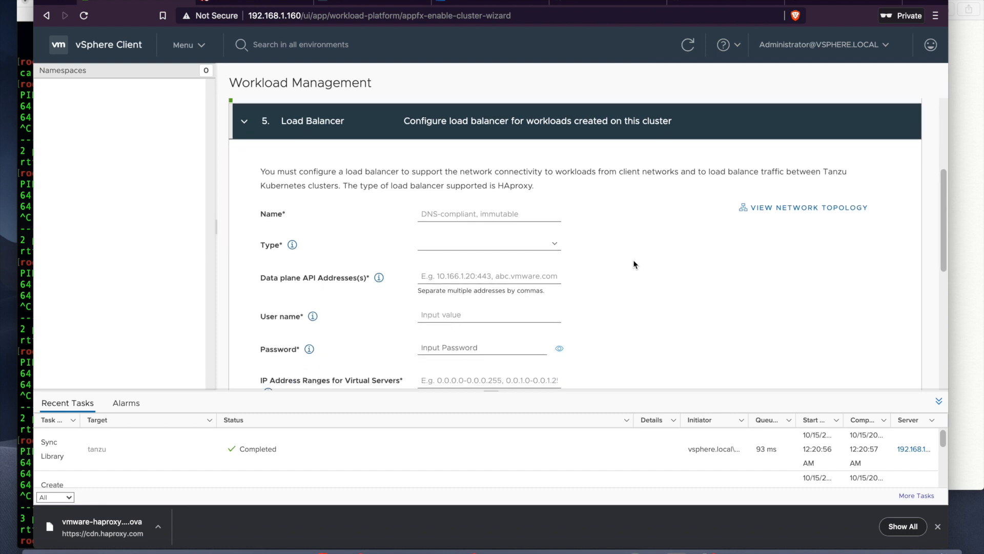
{"action": "scroll", "coordinate": [635, 265], "scroll_direction": "down", "scroll_amount": 1}
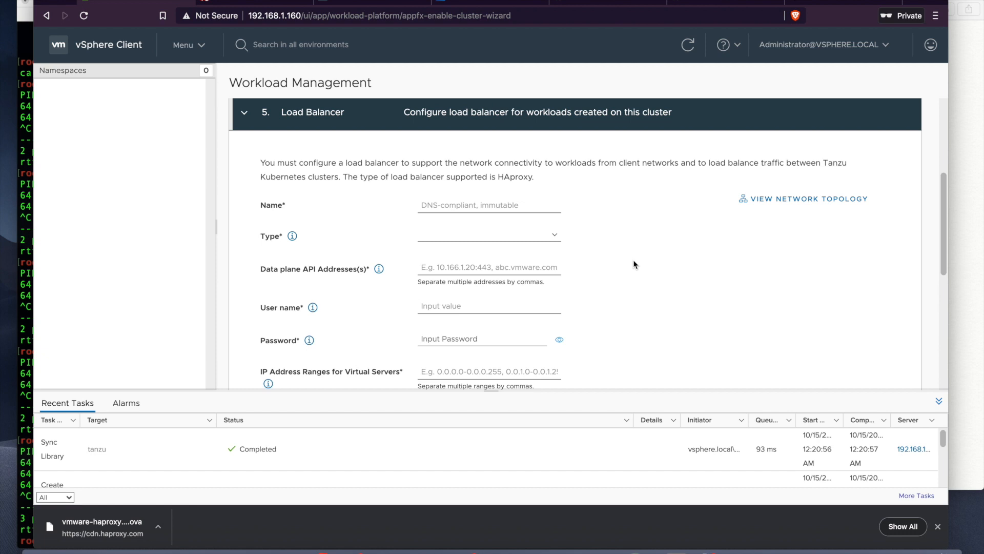
{"action": "scroll", "coordinate": [686, 255], "scroll_direction": "down", "scroll_amount": 1}
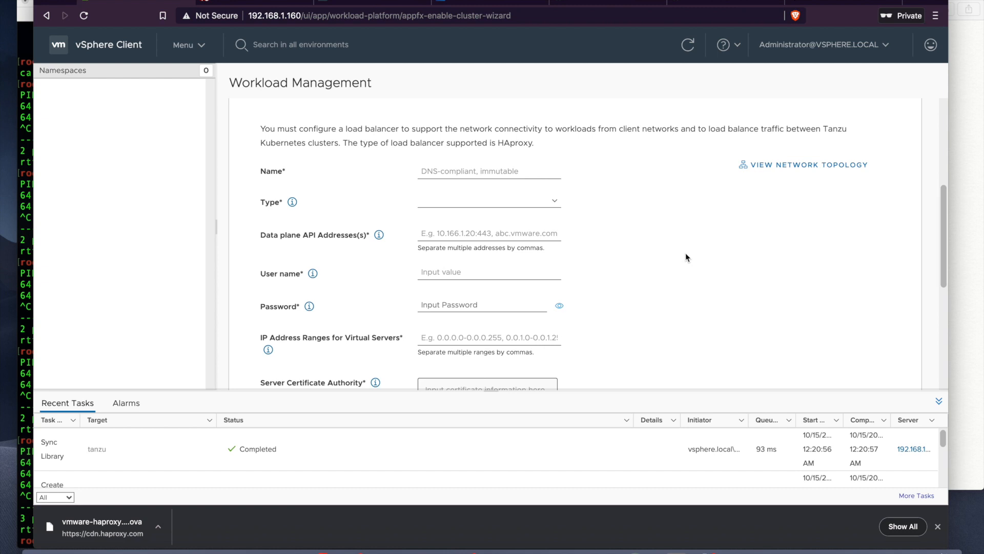
{"action": "left_click", "coordinate": [450, 175]}
{"action": "type", "text": "haproxy"}
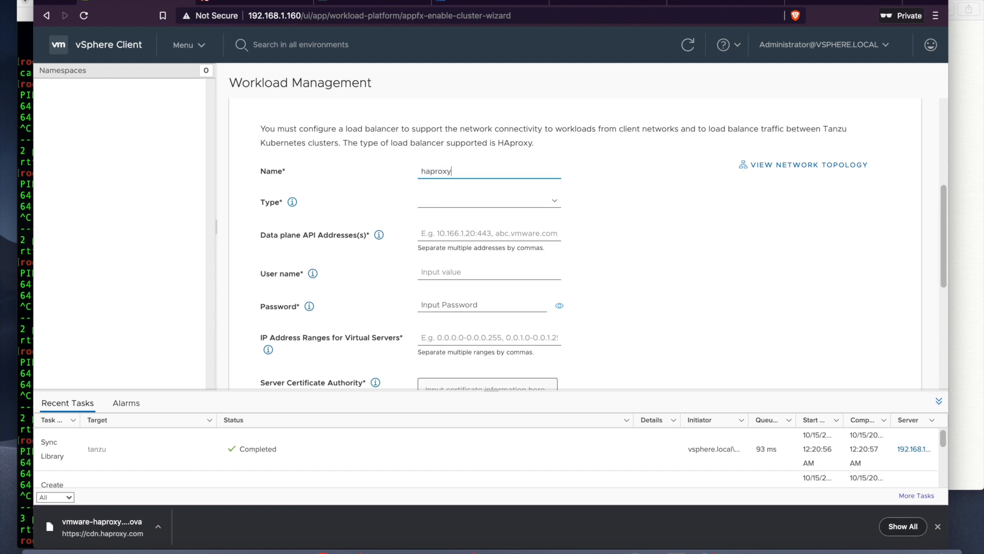
{"action": "left_click", "coordinate": [457, 201]}
{"action": "left_click", "coordinate": [458, 204]}
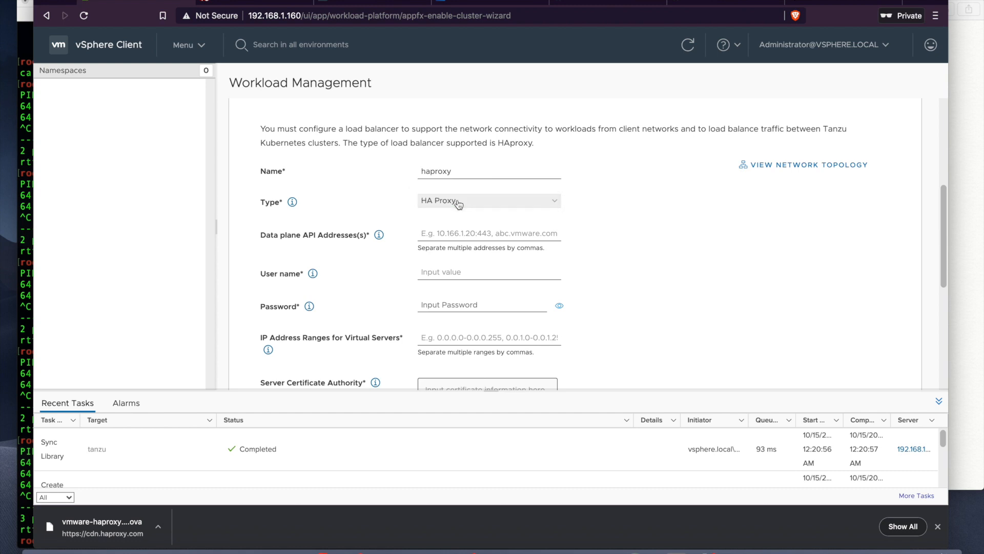
Step: Enter 192.168.1.180:5556 as the Data plane API address
{"action": "left_click", "coordinate": [461, 234]}
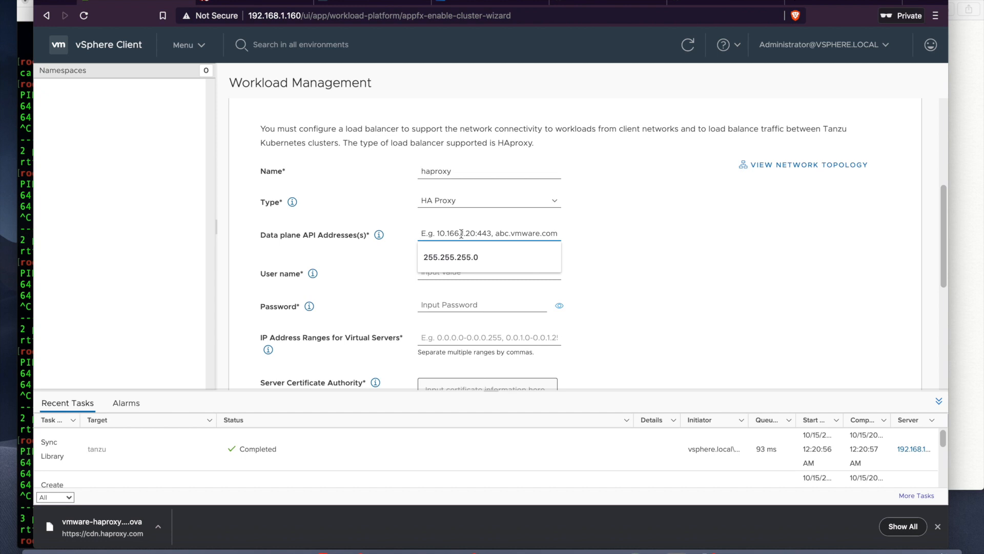
{"action": "type", "text": "19"}
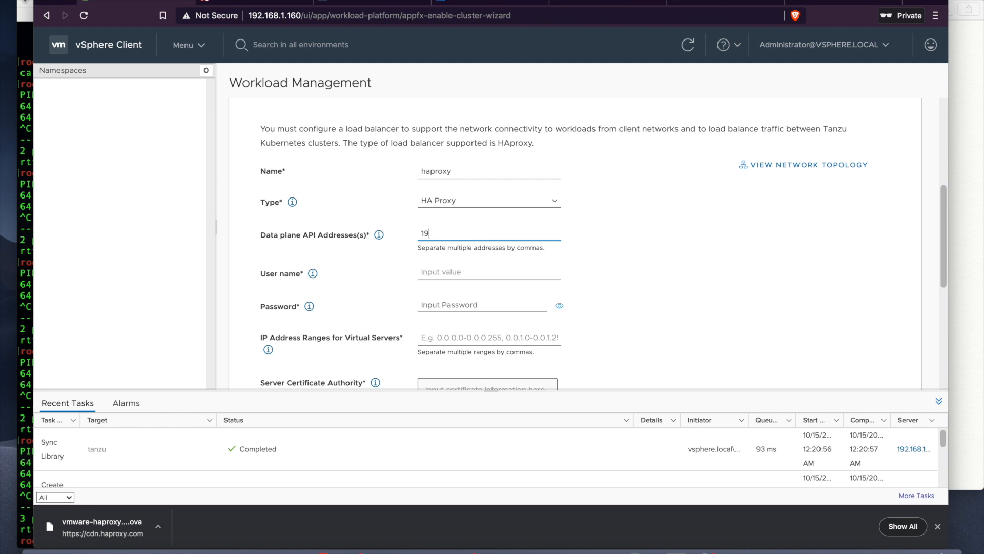
{"action": "type", "text": "2.168.1.80:"}
{"action": "key", "text": "BackSpace"}
{"action": "key", "text": "BackSpace"}
{"action": "type", "text": "180:5556"}
Step: Find the HAProxy API address 192.168.1.180:5556 in the earlier curl command in the local Terminal shell
{"action": "left_click", "coordinate": [25, 208]}
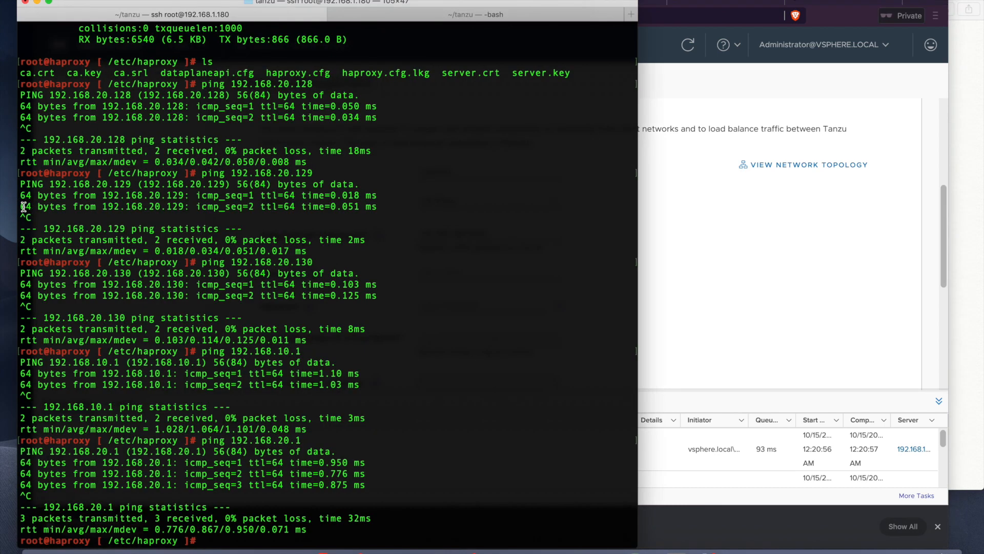
{"action": "left_click", "coordinate": [440, 15]}
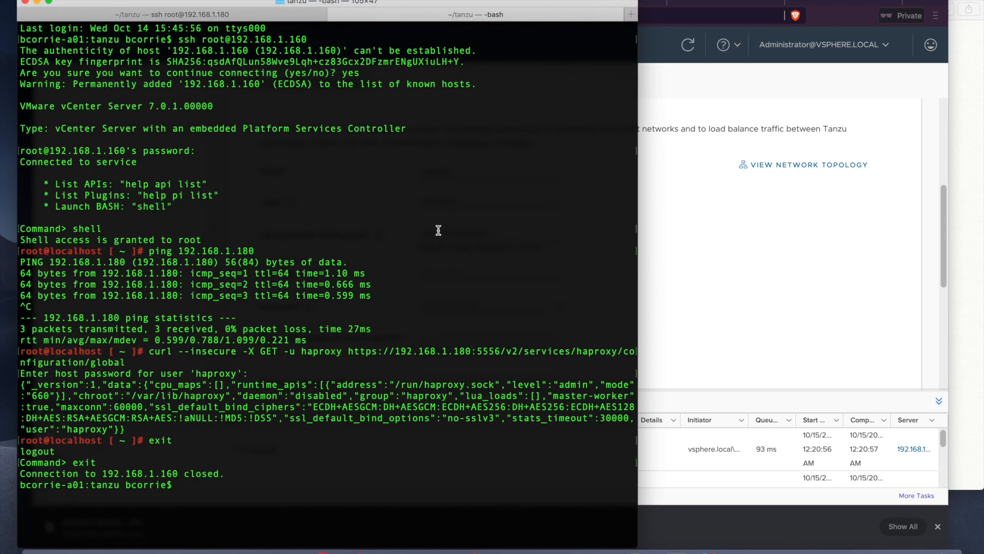
{"action": "left_click_drag", "start_coordinate": [500, 352], "coordinate": [395, 351]}
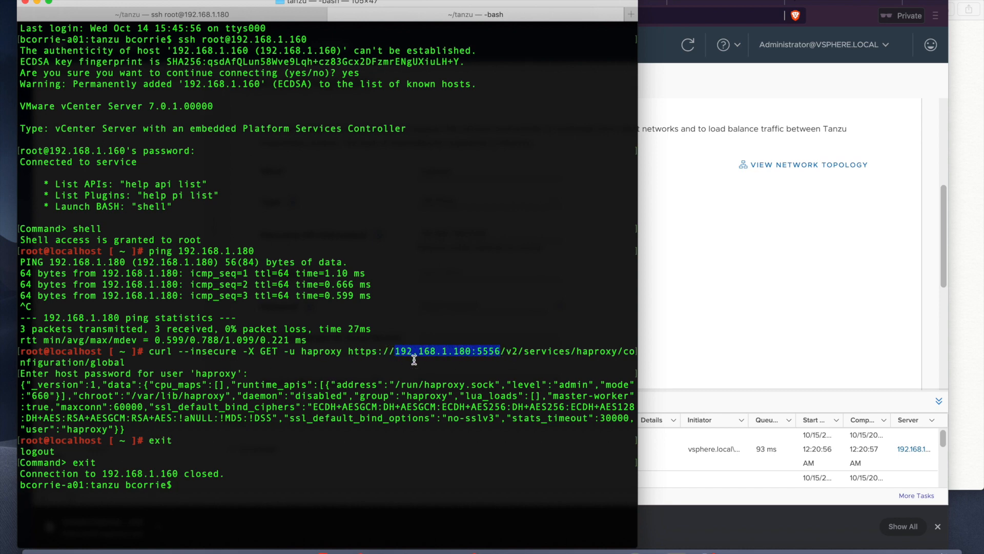
Step: Enter the load balancer user name and password, verifying the password by revealing it
{"action": "left_click", "coordinate": [710, 306]}
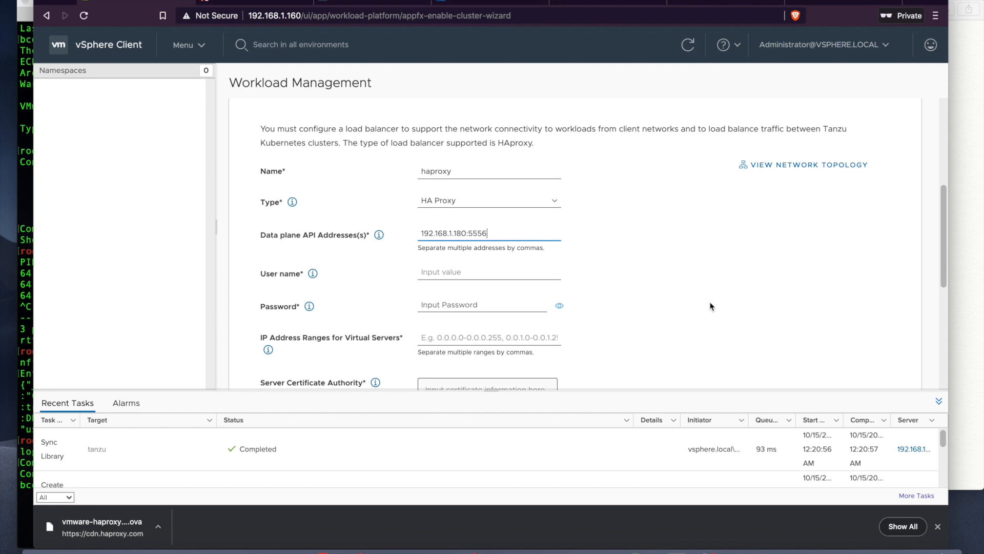
{"action": "left_click", "coordinate": [488, 270]}
{"action": "type", "text": "haproxy"}
{"action": "key", "text": "Tab"}
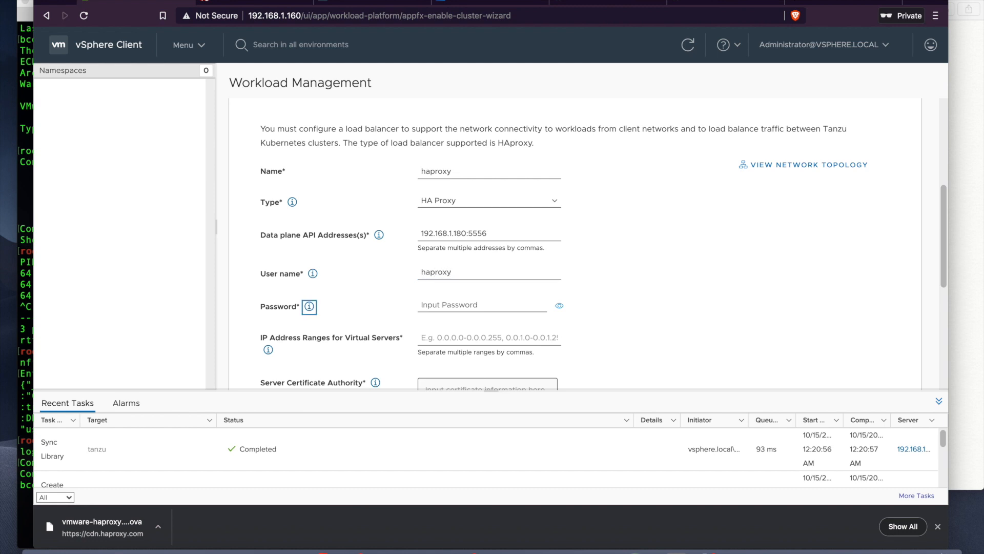
{"action": "left_click", "coordinate": [521, 308]}
{"action": "left_click", "coordinate": [559, 307]}
{"action": "left_click", "coordinate": [564, 312]}
{"action": "key", "text": "super+Tab"}
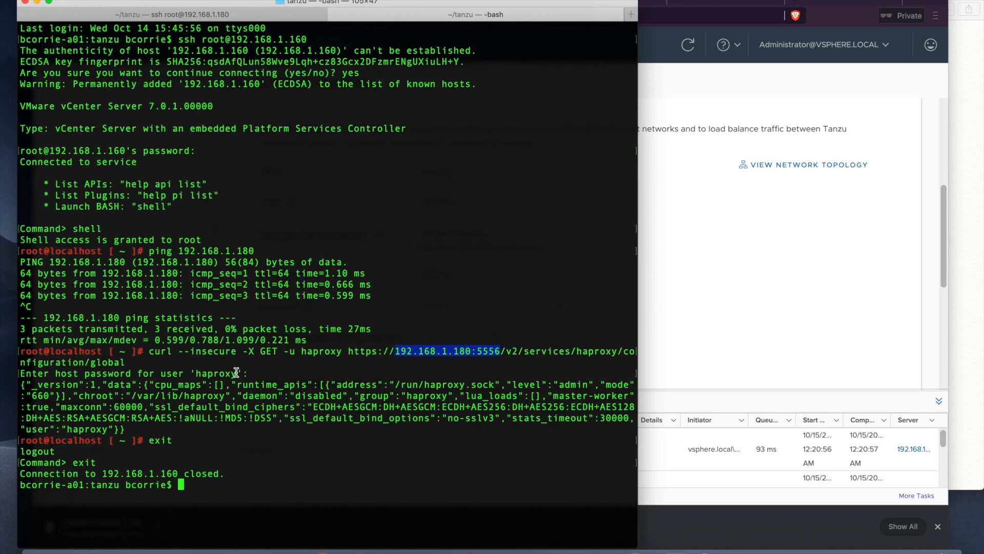
{"action": "left_click", "coordinate": [736, 235]}
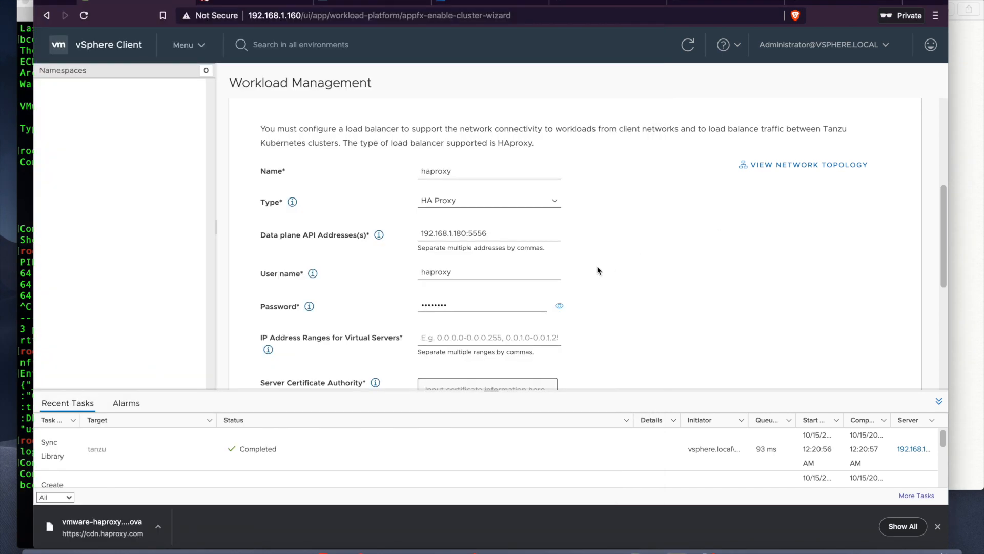
Step: Set the virtual server IP range to 192.168.20.128-192.168.20.254, checked against the Notes
{"action": "scroll", "coordinate": [599, 264], "scroll_direction": "down", "scroll_amount": 2}
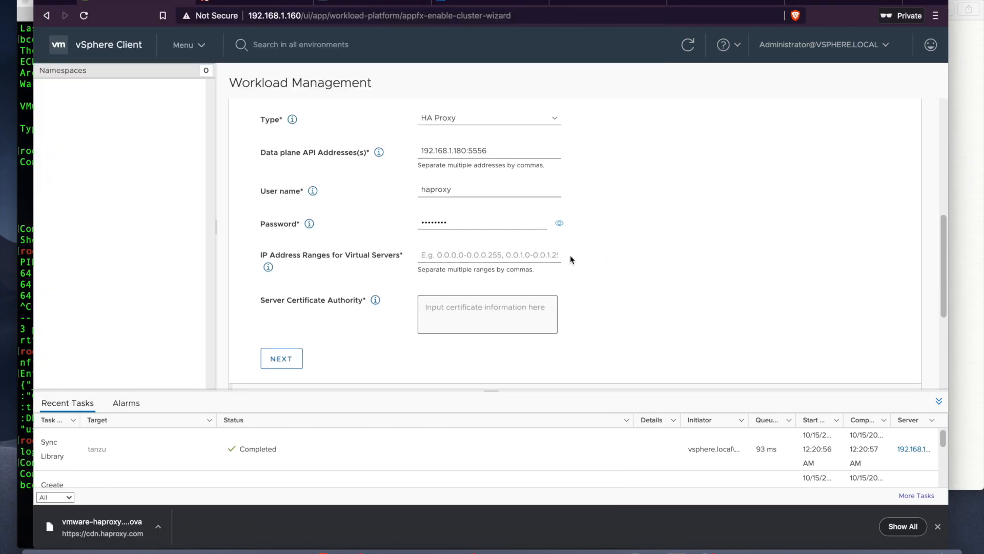
{"action": "left_click", "coordinate": [517, 249]}
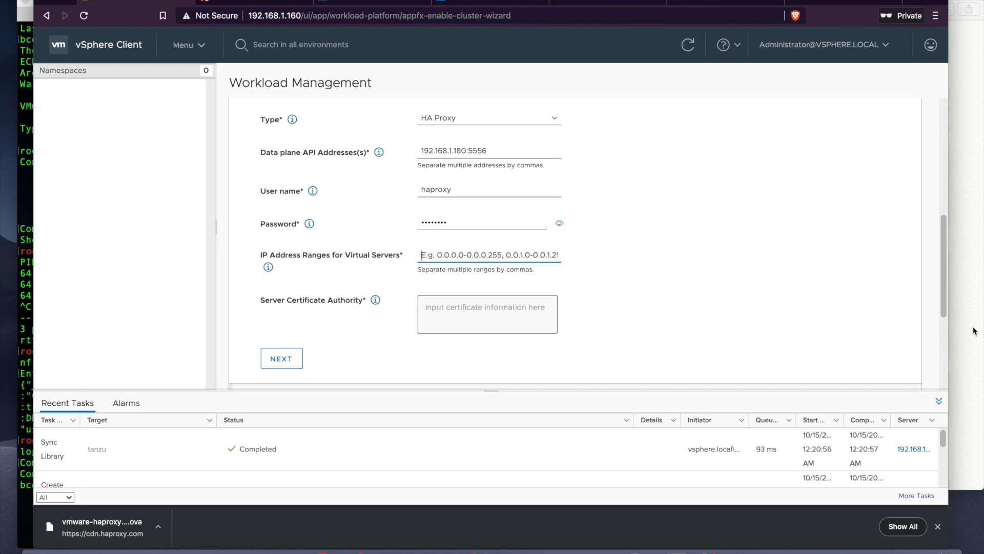
{"action": "left_click", "coordinate": [24, 226]}
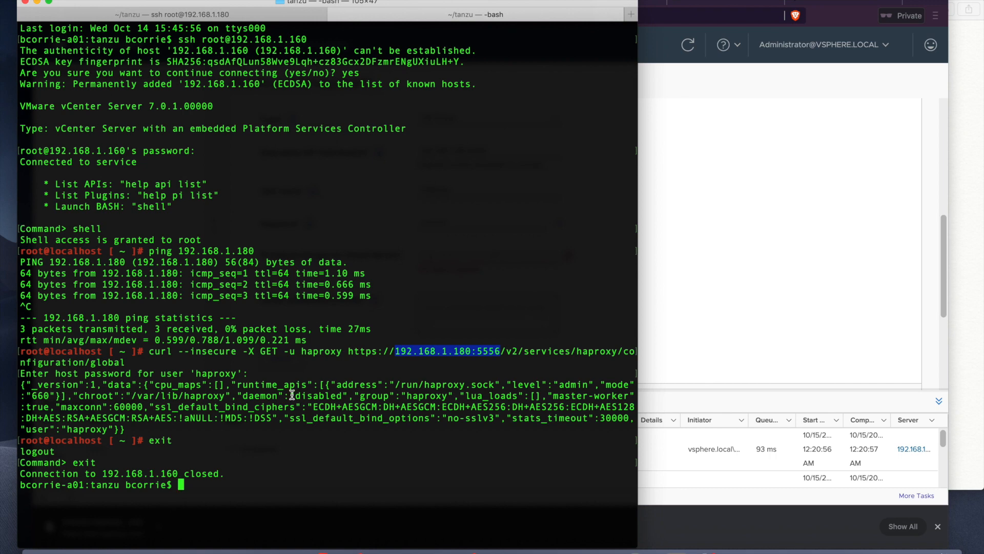
{"action": "left_click", "coordinate": [975, 324]}
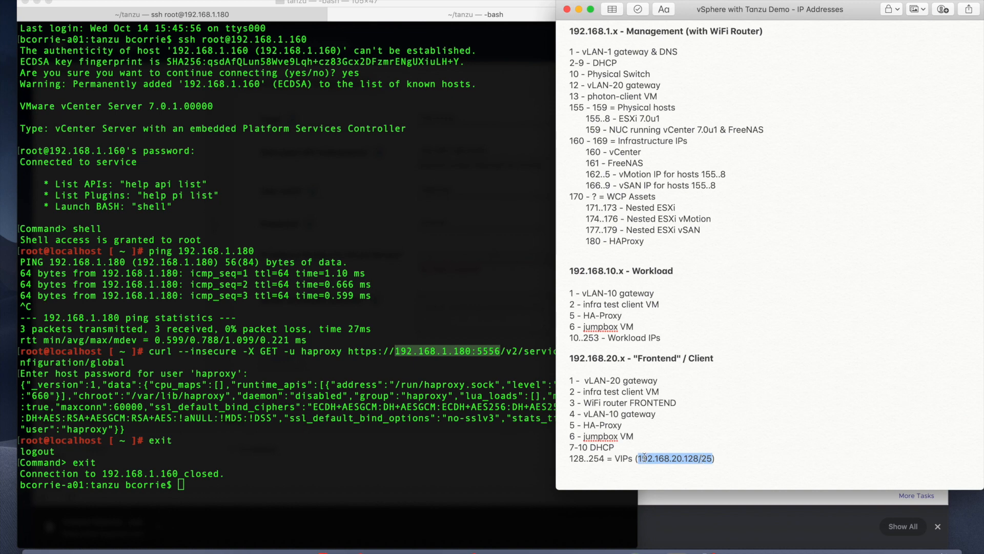
{"action": "left_click_drag", "start_coordinate": [569, 458], "coordinate": [604, 459]}
{"action": "key", "text": "super+Tab"}
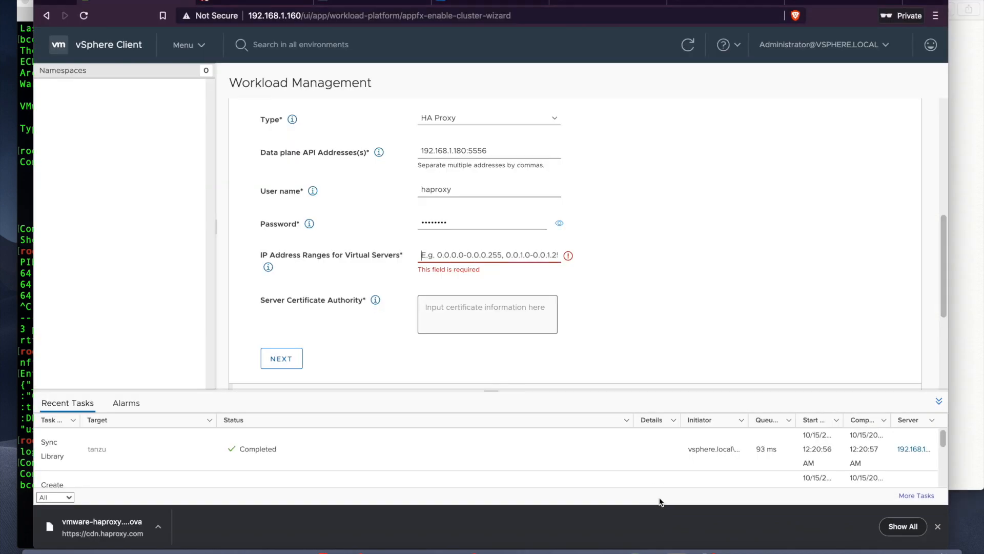
{"action": "left_click", "coordinate": [488, 250]}
{"action": "type", "text": "192.1"}
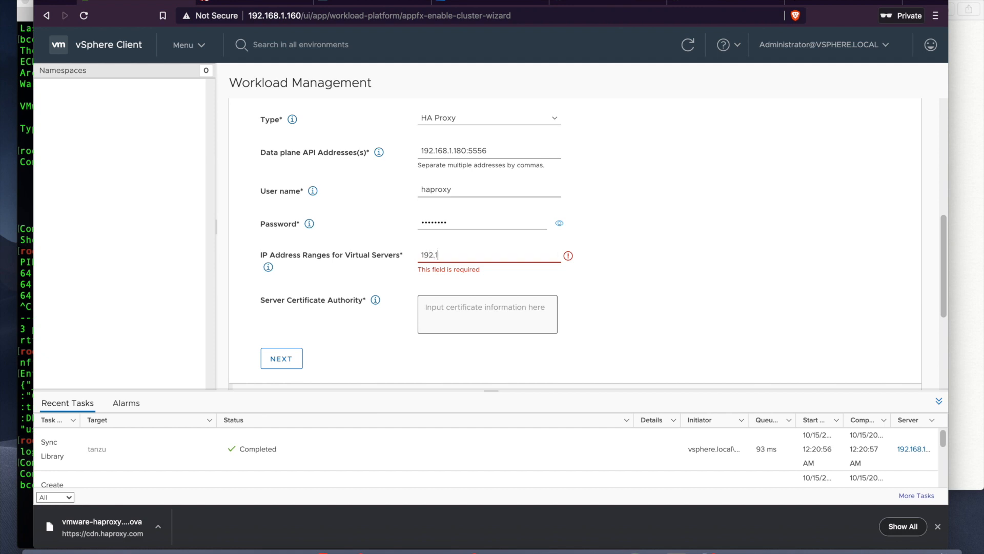
{"action": "type", "text": "68.20.128-192.168.20.254"}
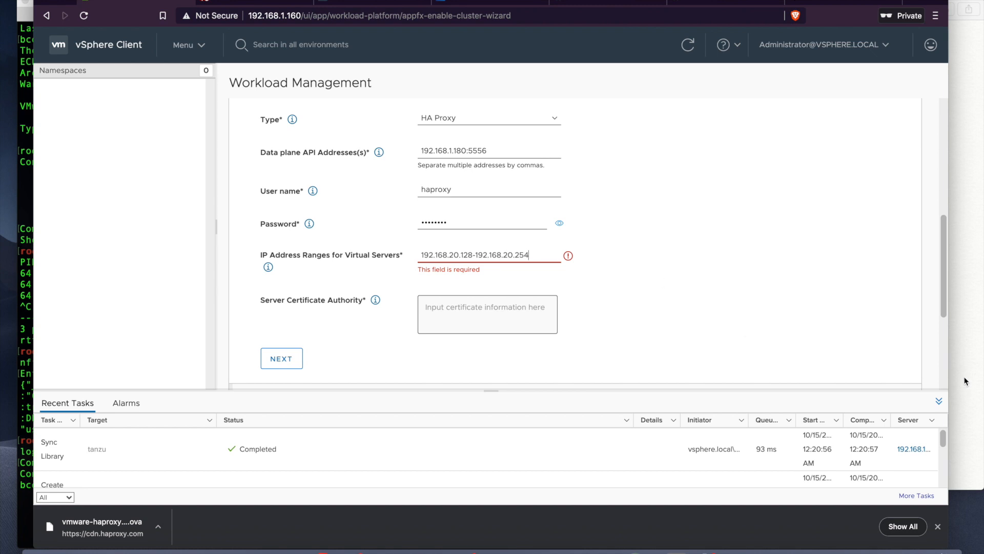
{"action": "left_click", "coordinate": [965, 381]}
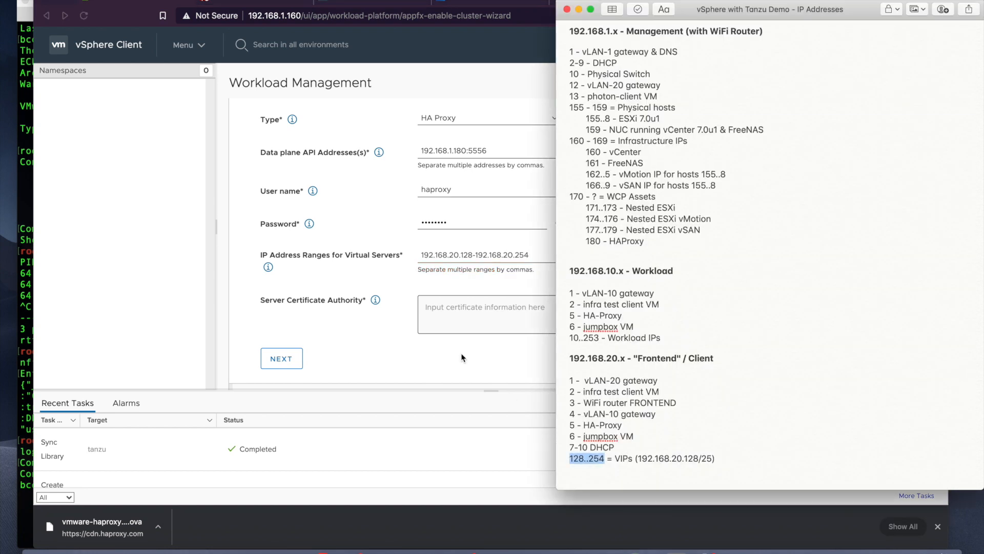
{"action": "left_click", "coordinate": [462, 283]}
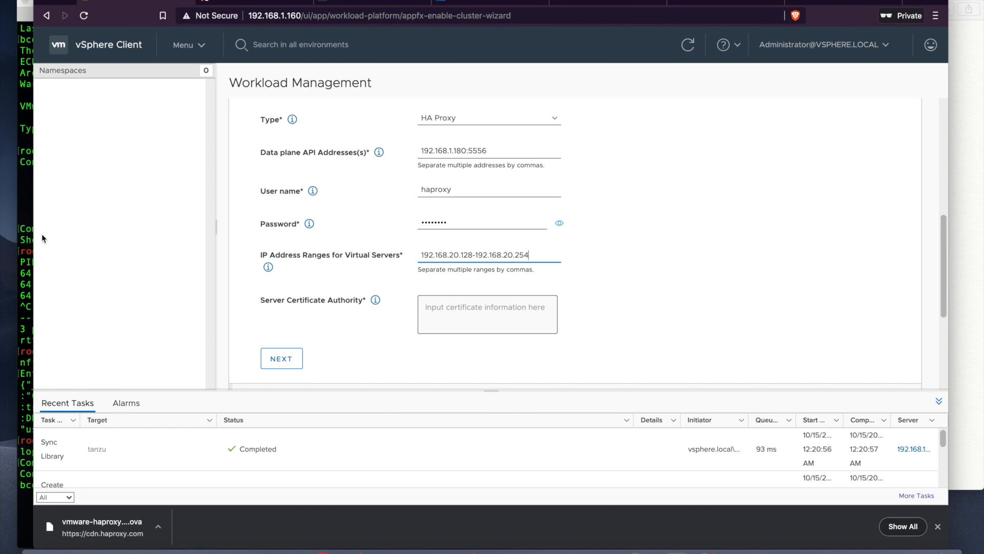
{"action": "left_click", "coordinate": [25, 228]}
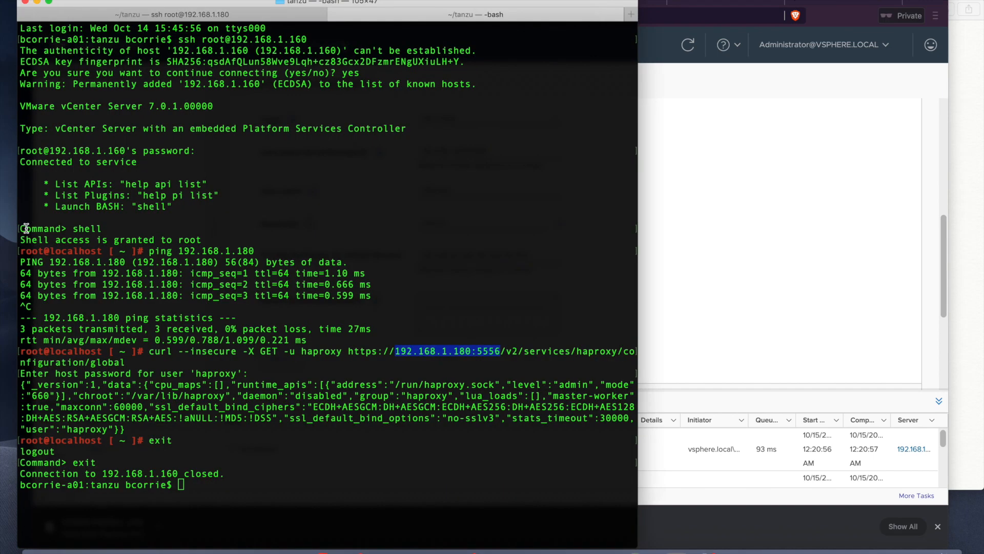
Step: Paste the HAProxy ca.crt certificate from the ssh session into Server Certificate Authority and proceed to Management Network
{"action": "left_click", "coordinate": [118, 14]}
{"action": "scroll", "coordinate": [149, 182], "scroll_direction": "up", "scroll_amount": 15}
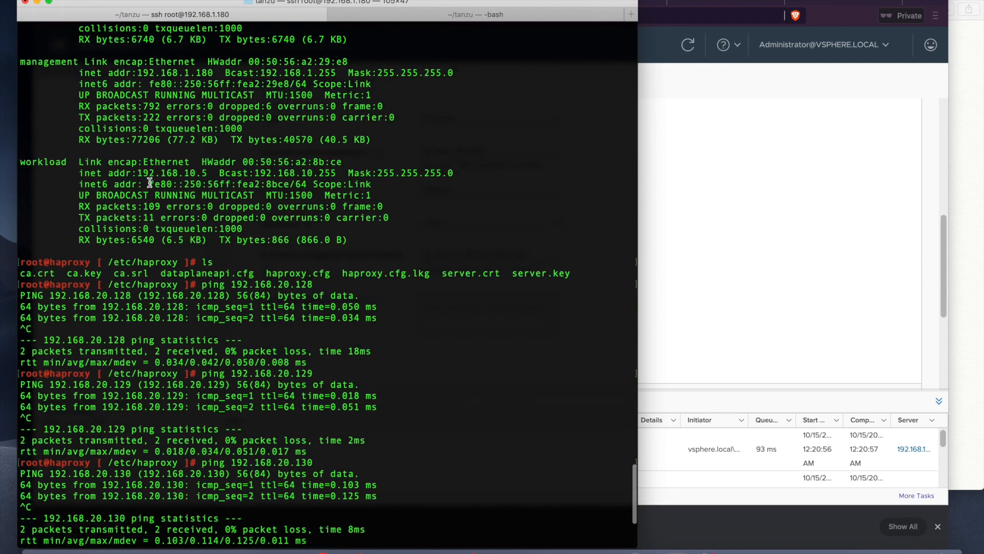
{"action": "left_click_drag", "start_coordinate": [20, 151], "coordinate": [12, 394]}
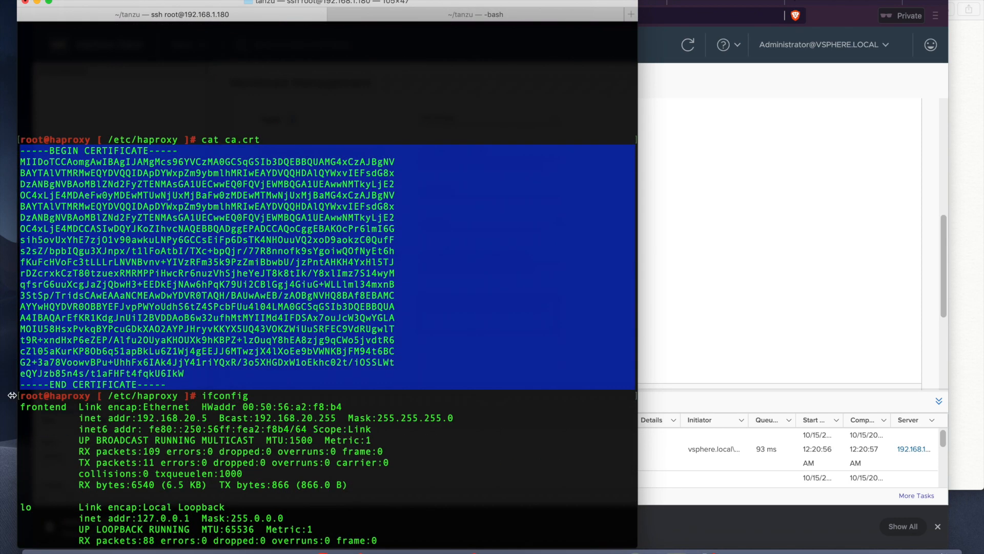
{"action": "key", "text": "super+c"}
{"action": "scroll", "coordinate": [306, 350], "scroll_direction": "down", "scroll_amount": 15}
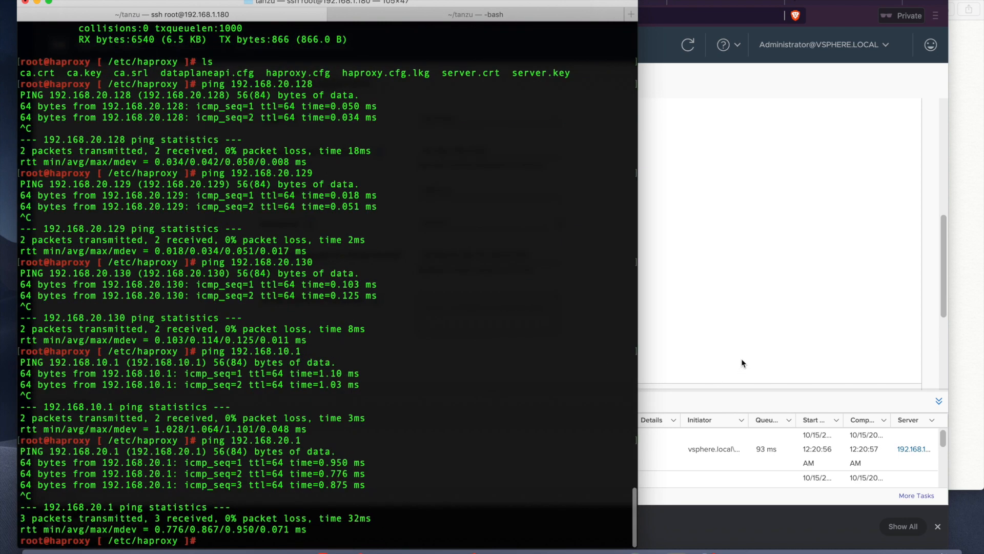
{"action": "left_click", "coordinate": [744, 359]}
{"action": "left_click", "coordinate": [492, 314]}
{"action": "key", "text": "super+v"}
{"action": "scroll", "coordinate": [627, 308], "scroll_direction": "down", "scroll_amount": 3}
{"action": "left_click", "coordinate": [282, 296]}
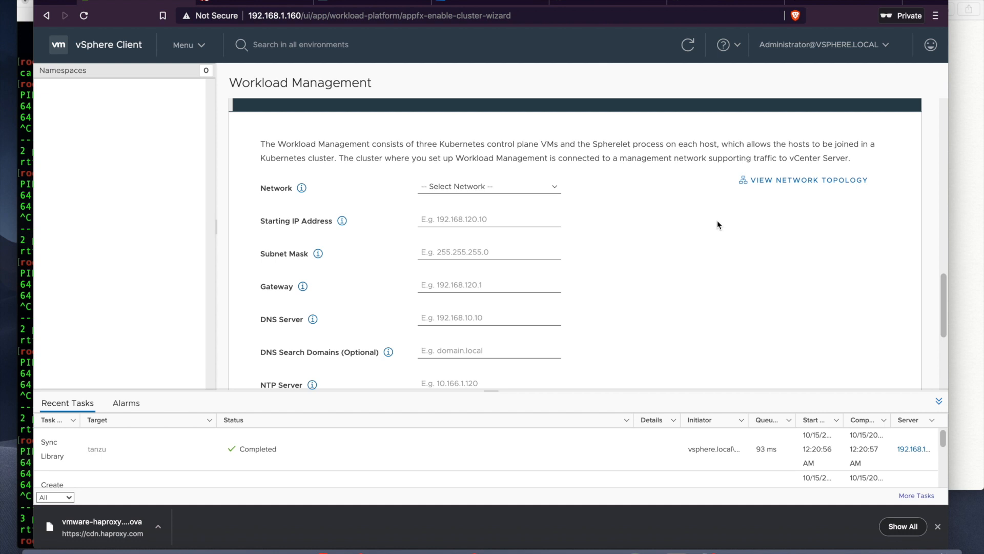
Step: Choose DSwitch-nested-Management Network as the control plane's management network
{"action": "left_click", "coordinate": [555, 187]}
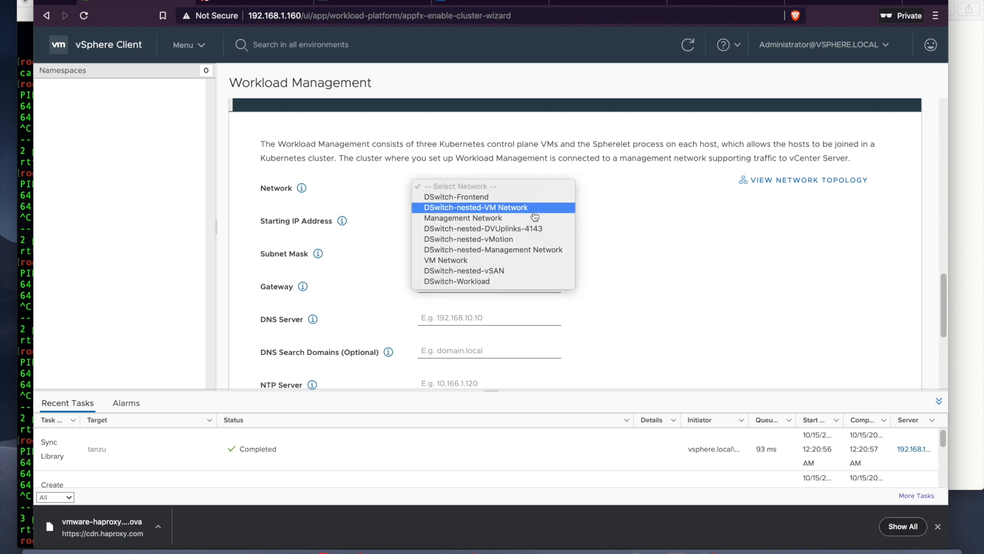
{"action": "left_click", "coordinate": [518, 251]}
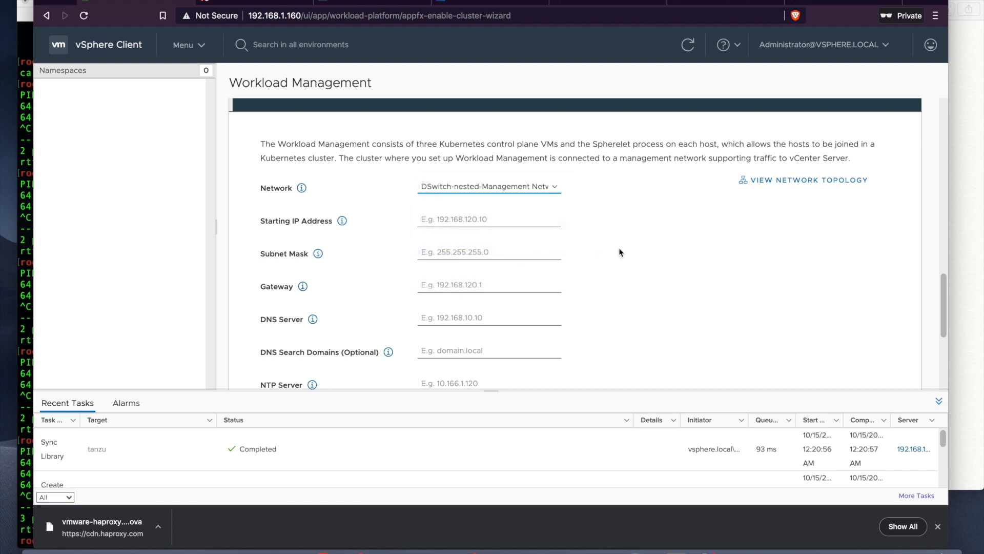
{"action": "scroll", "coordinate": [619, 251], "scroll_direction": "up", "scroll_amount": 1}
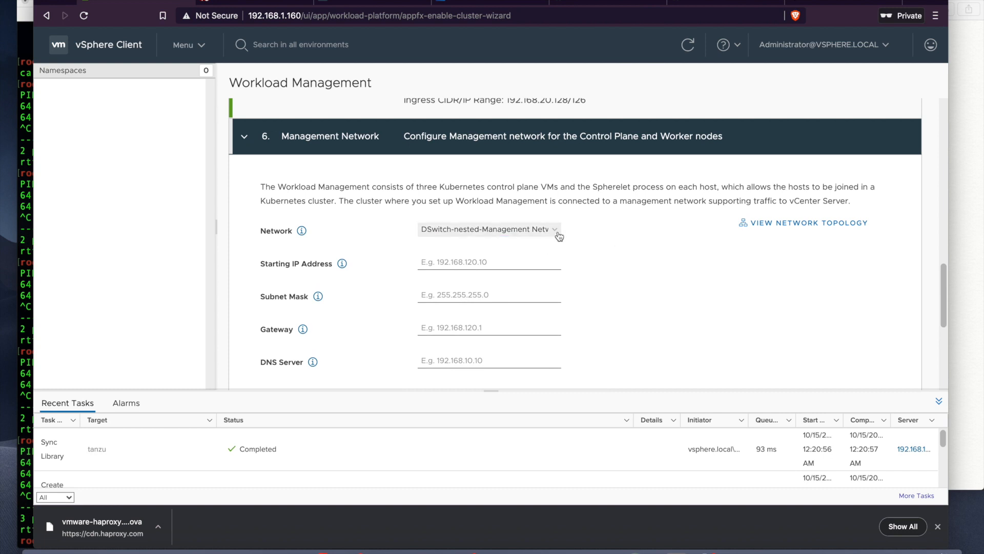
{"action": "scroll", "coordinate": [659, 280], "scroll_direction": "down", "scroll_amount": 1}
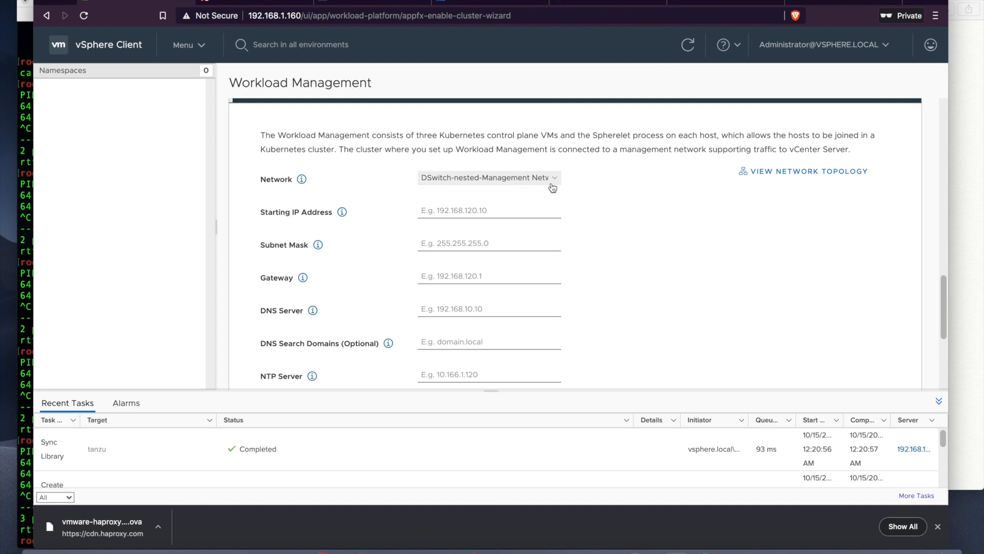
{"action": "left_click", "coordinate": [518, 215]}
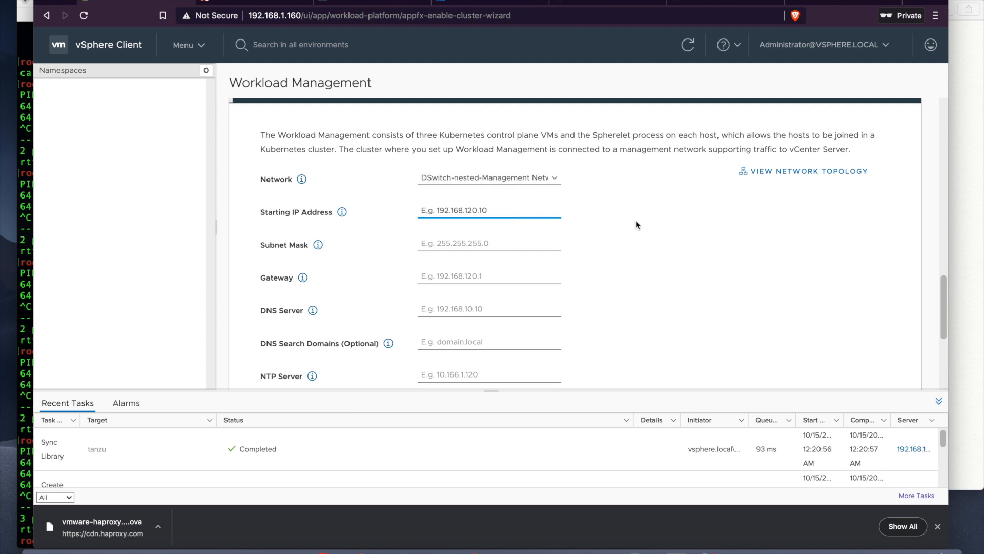
{"action": "scroll", "coordinate": [636, 225], "scroll_direction": "down", "scroll_amount": 1}
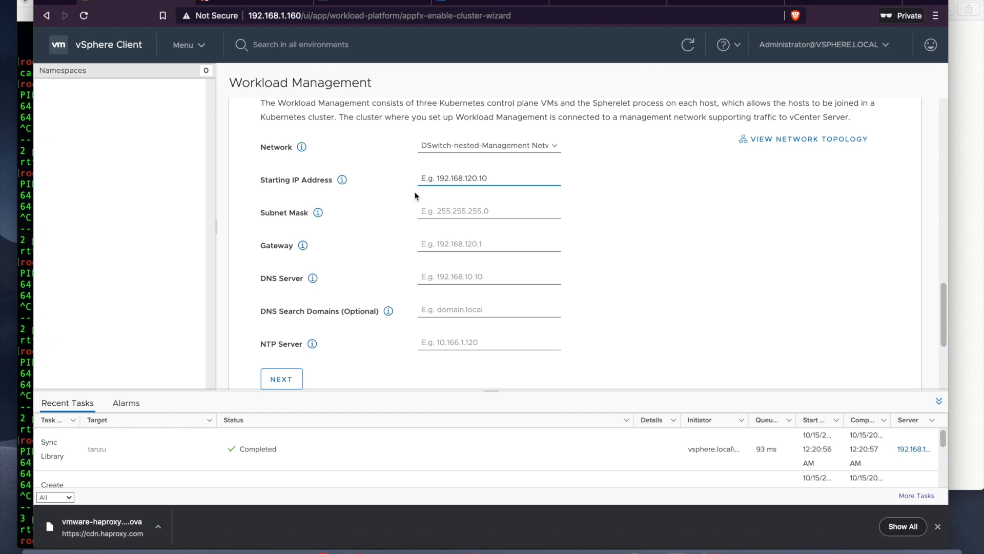
Step: Add the line '181-185 - Supervisor Nodes' below '180 - HAProxy' in Notes
{"action": "left_click", "coordinate": [343, 182]}
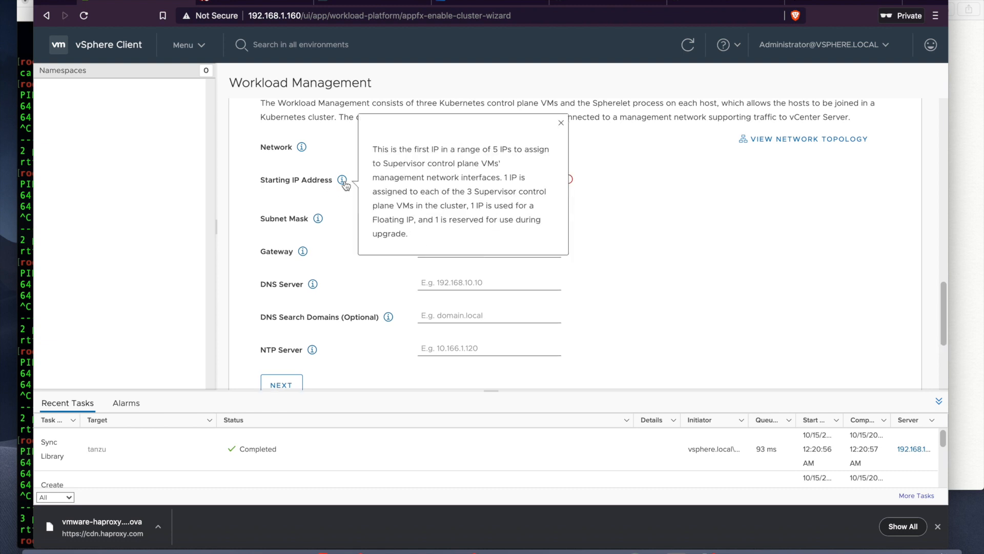
{"action": "left_click", "coordinate": [560, 125]}
{"action": "left_click", "coordinate": [963, 280]}
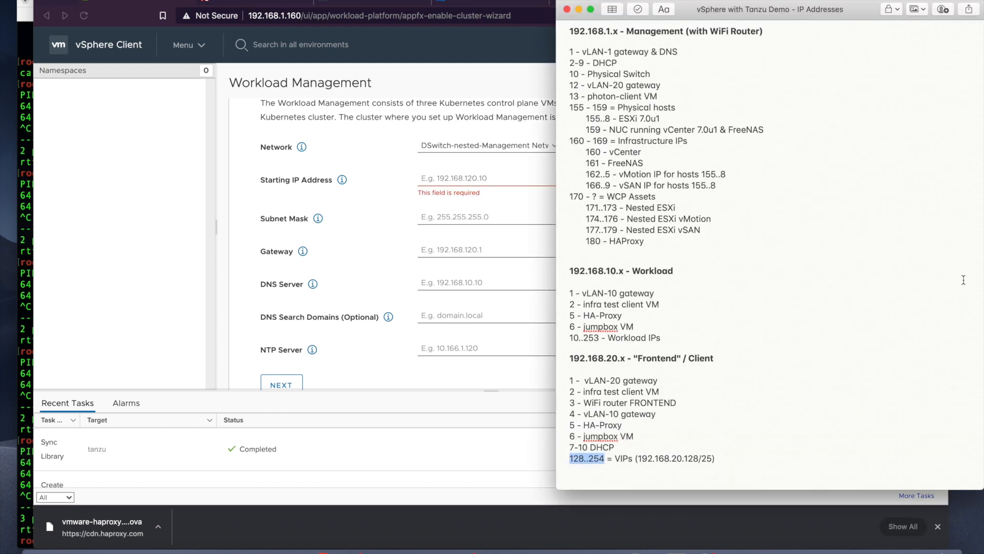
{"action": "left_click", "coordinate": [722, 240]}
{"action": "key", "text": "Return"}
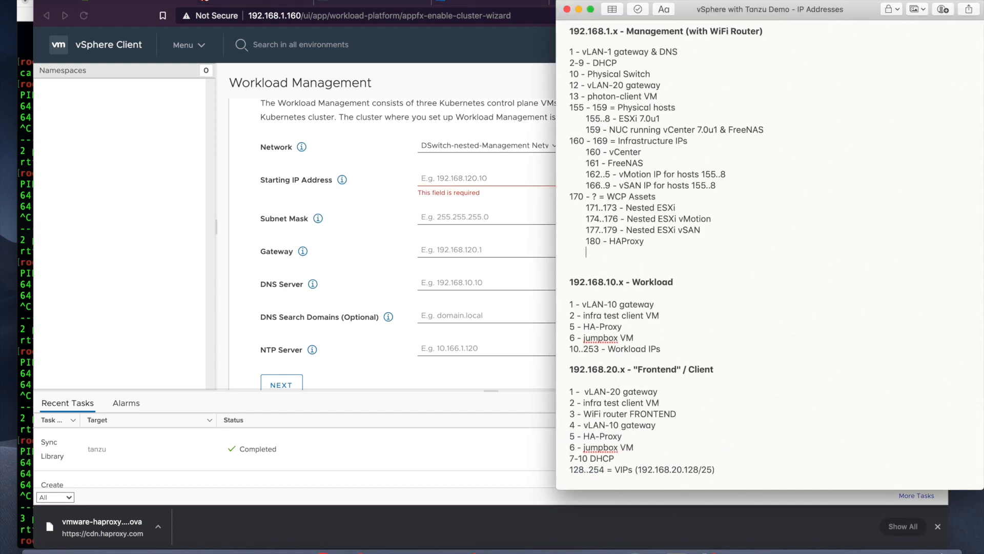
{"action": "type", "text": "181-185"}
{"action": "type", "text": "- Supervisor Control Plane"}
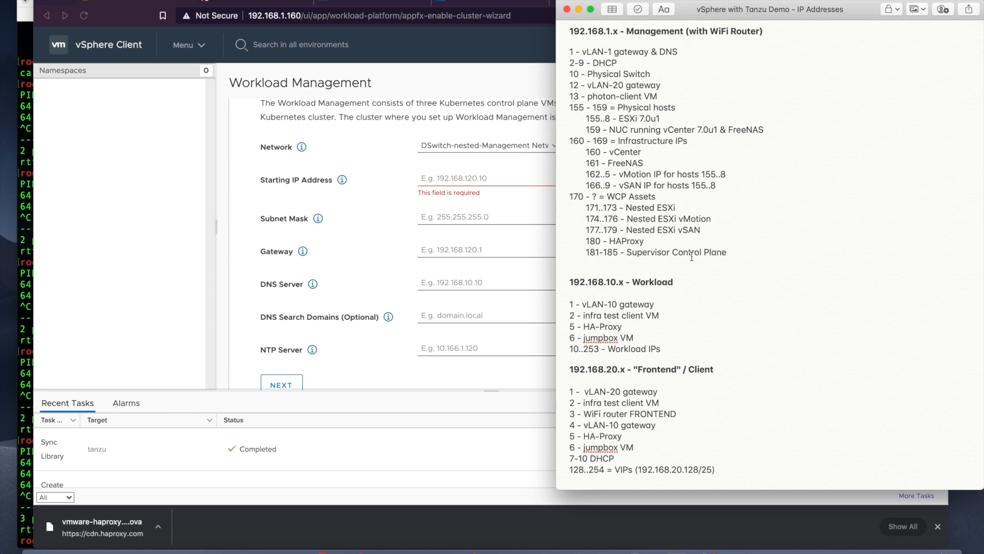
{"action": "left_click_drag", "start_coordinate": [673, 252], "coordinate": [727, 252]}
{"action": "key", "text": "BackSpace"}
{"action": "type", "text": "Nodes"}
{"action": "left_click", "coordinate": [485, 180]}
Step: Set starting IP 192.168.1.181, subnet mask 255.255.255.0 and gateway 192.168.1.1
{"action": "type", "text": "192.168."}
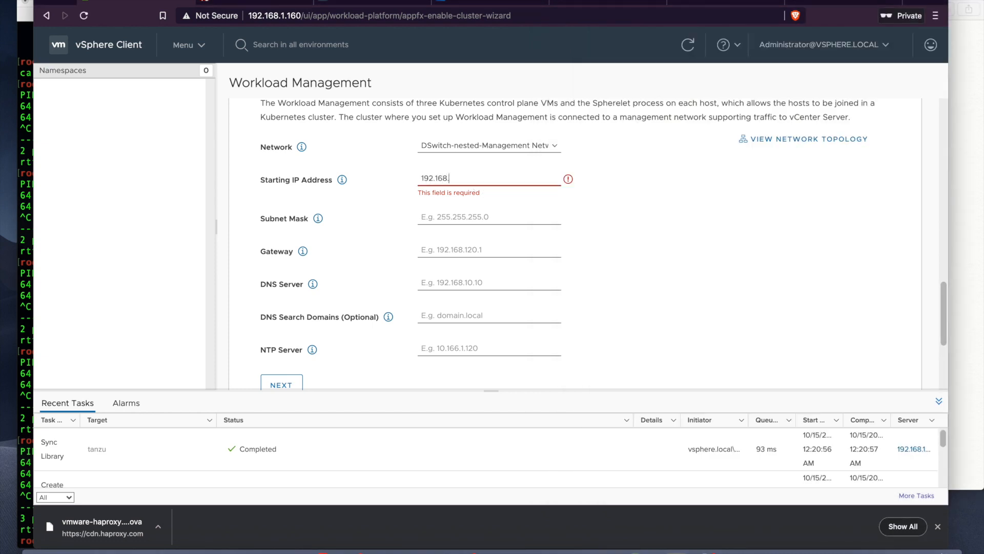
{"action": "type", "text": "1.181"}
{"action": "left_click", "coordinate": [952, 269]}
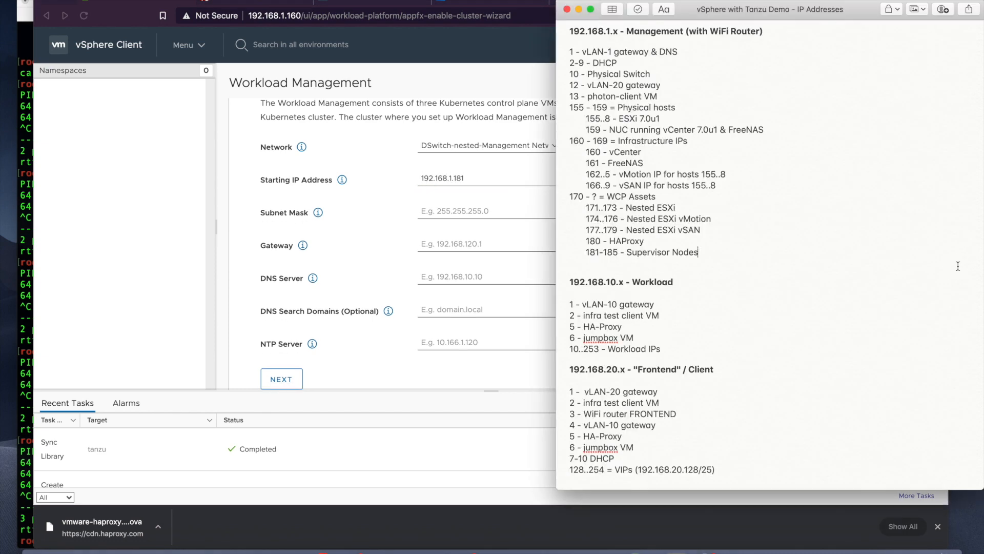
{"action": "left_click", "coordinate": [482, 195]}
{"action": "left_click", "coordinate": [468, 212]}
{"action": "type", "text": "255"}
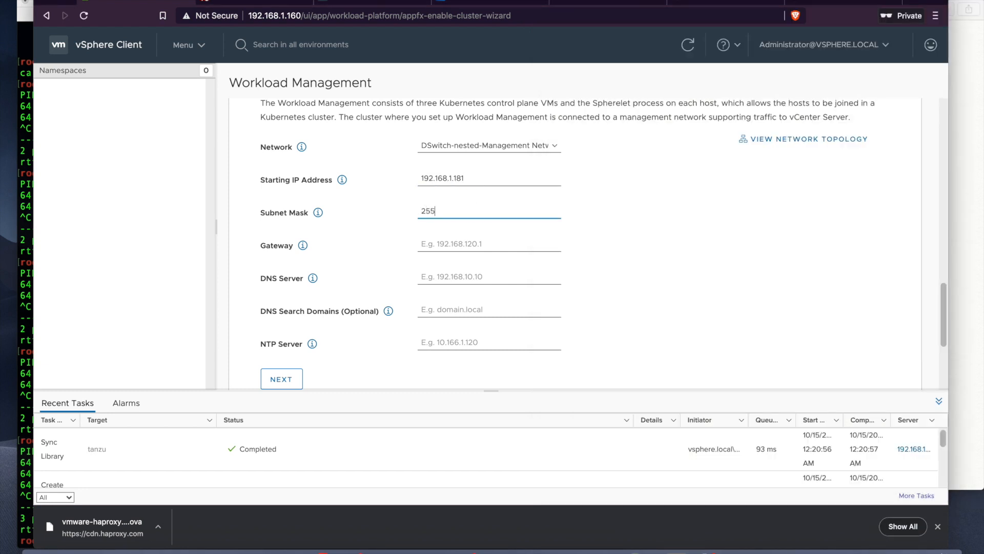
{"action": "type", "text": ".255.255.0"}
{"action": "key", "text": "Tab"}
{"action": "key", "text": "Tab"}
{"action": "type", "text": "192.168.1.1"}
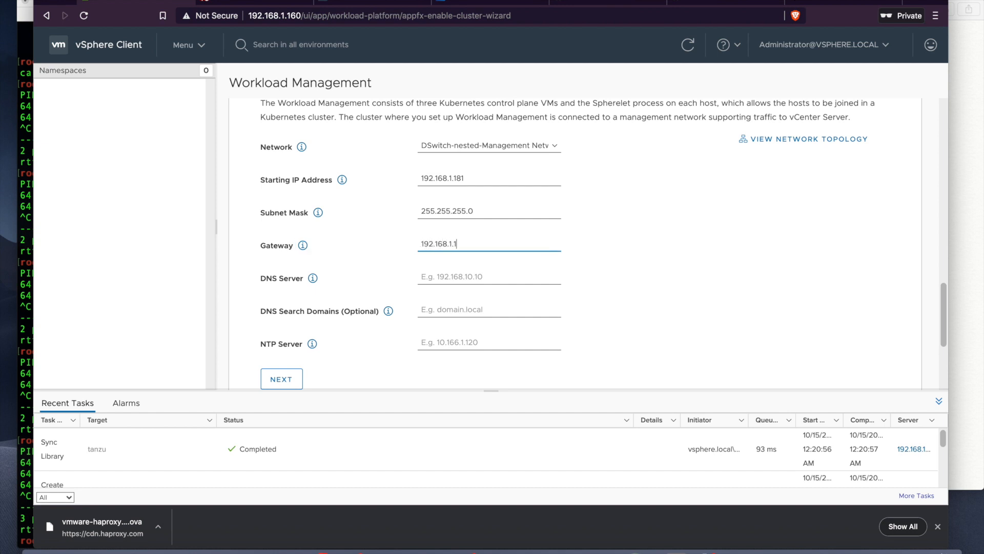
{"action": "key", "text": "Tab"}
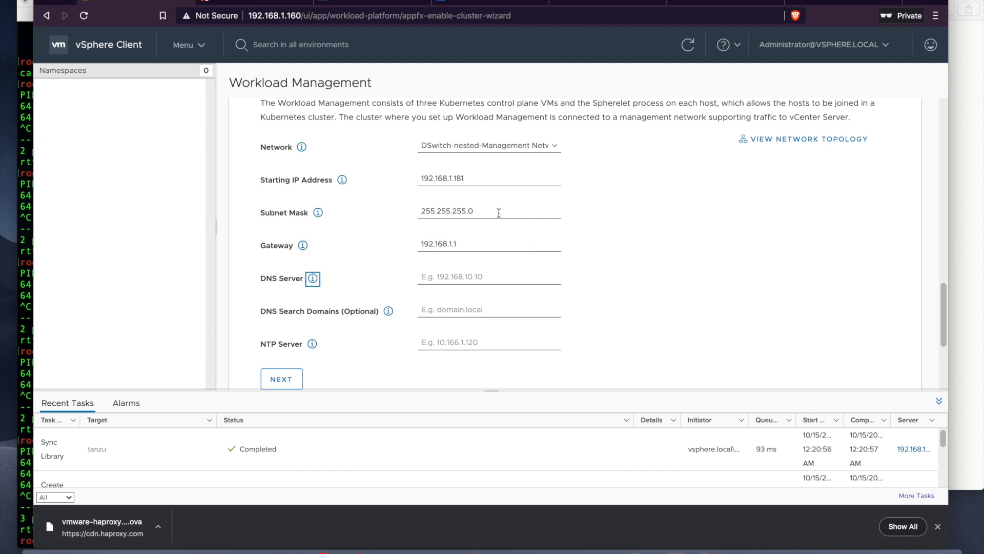
Step: Set the DNS server to 192.168.1.1 and the NTP server to pool.ntp.org
{"action": "double_click", "coordinate": [420, 244]}
{"action": "key", "text": "ctrl+c"}
{"action": "left_click", "coordinate": [437, 271]}
{"action": "key", "text": "ctrl+v"}
{"action": "left_click", "coordinate": [443, 338]}
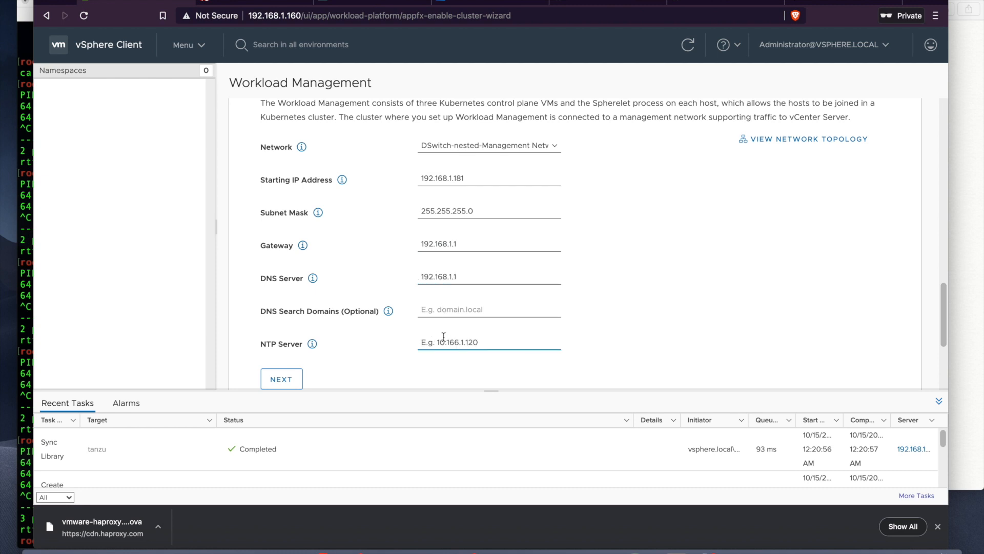
{"action": "type", "text": "pool"}
{"action": "type", "text": "/"}
{"action": "type", "text": ".ntp"}
{"action": "type", "text": ".org"}
{"action": "scroll", "coordinate": [660, 295], "scroll_direction": "down", "scroll_amount": 1}
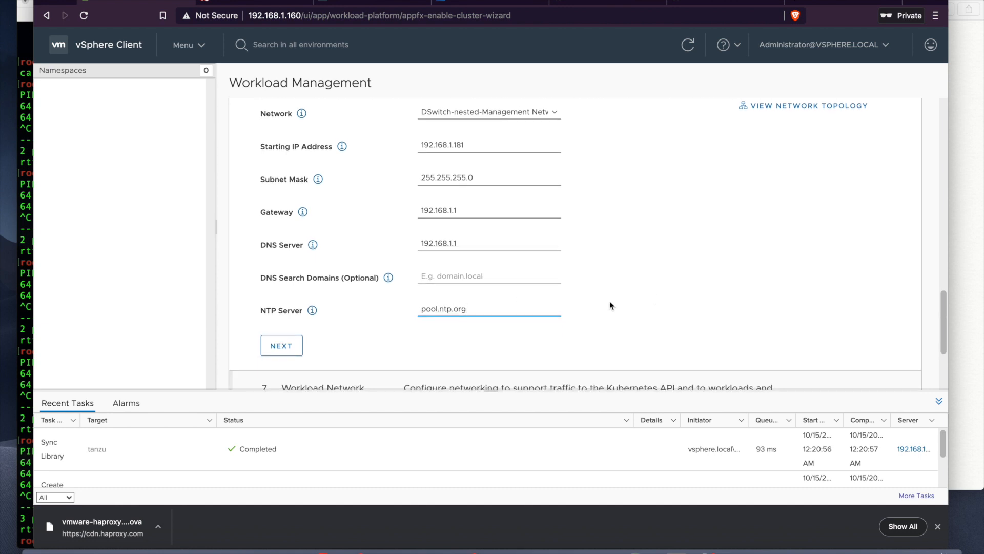
{"action": "left_click", "coordinate": [784, 109]}
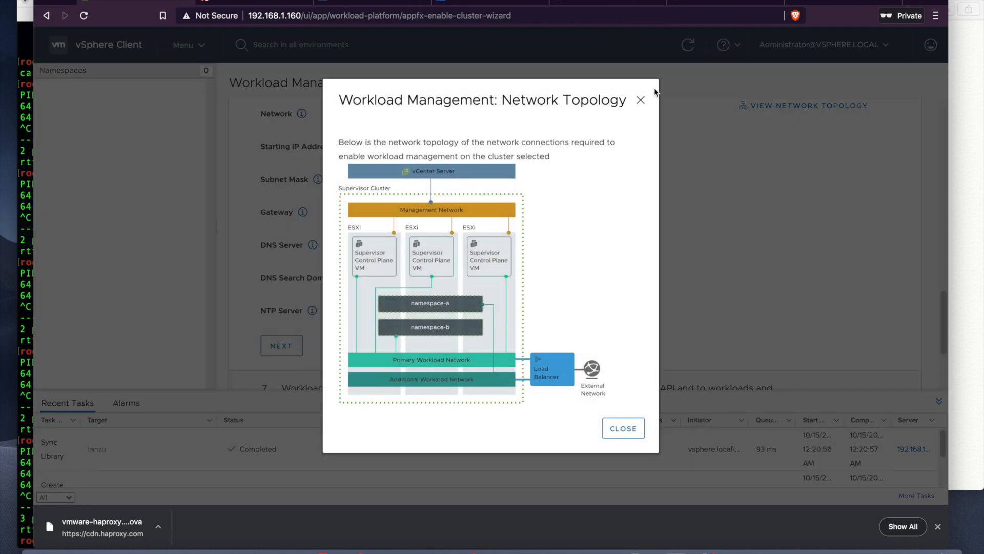
Step: Close the network topology diagram and advance the wizard to the Workload Network step
{"action": "left_click", "coordinate": [641, 100]}
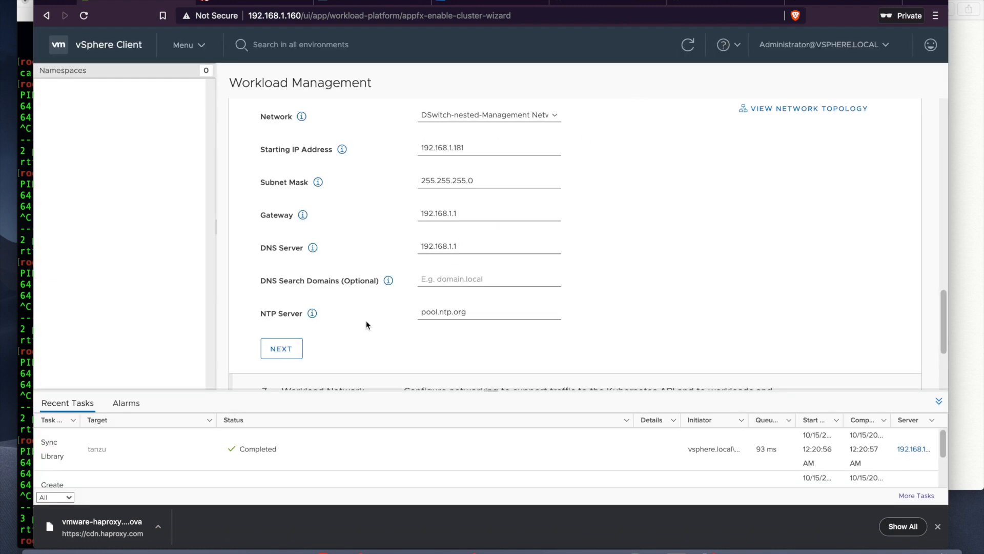
{"action": "scroll", "coordinate": [571, 247], "scroll_direction": "up", "scroll_amount": 2}
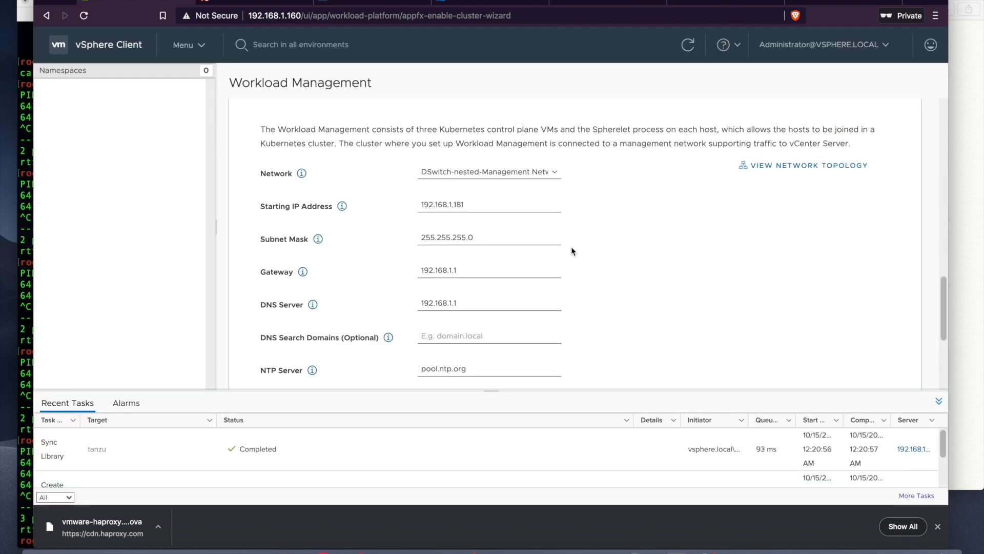
{"action": "scroll", "coordinate": [571, 247], "scroll_direction": "down", "scroll_amount": 1}
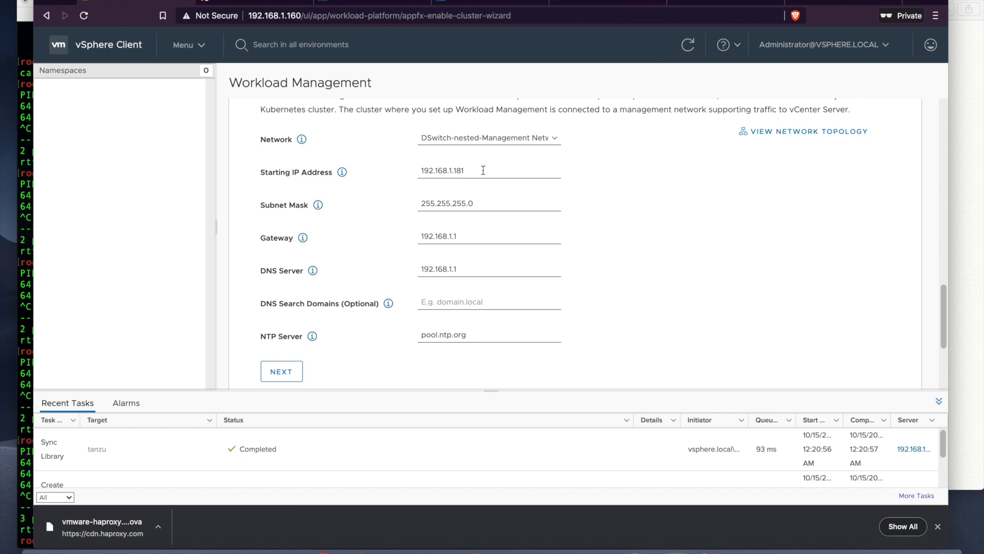
{"action": "scroll", "coordinate": [597, 187], "scroll_direction": "down", "scroll_amount": 1}
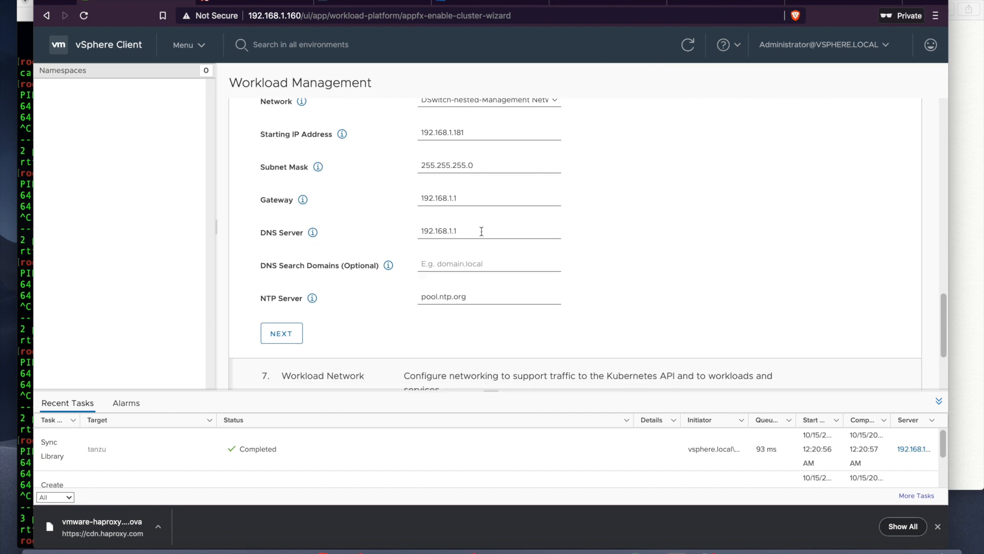
{"action": "left_click", "coordinate": [277, 331]}
{"action": "scroll", "coordinate": [507, 269], "scroll_direction": "down", "scroll_amount": 4}
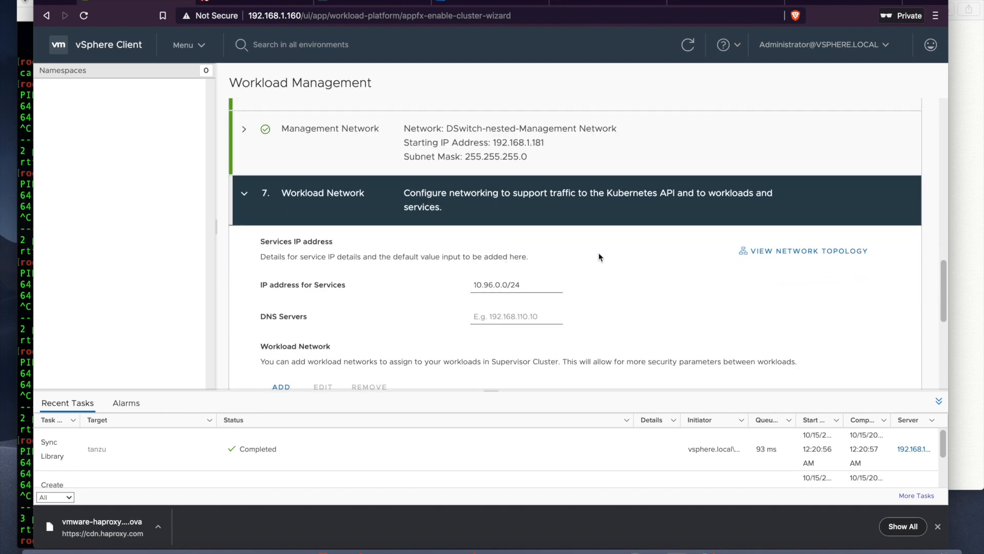
{"action": "scroll", "coordinate": [600, 257], "scroll_direction": "down", "scroll_amount": 2}
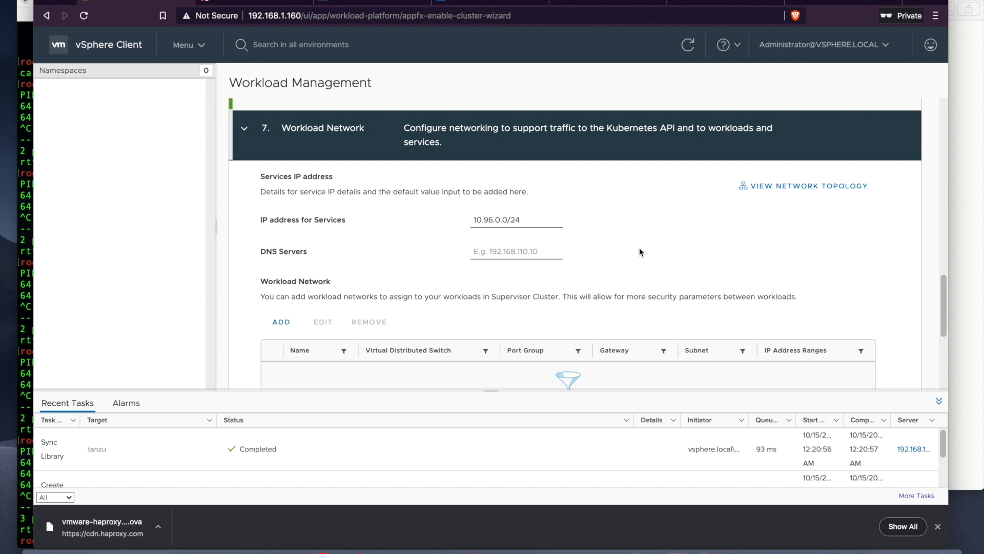
{"action": "scroll", "coordinate": [642, 248], "scroll_direction": "down", "scroll_amount": 1}
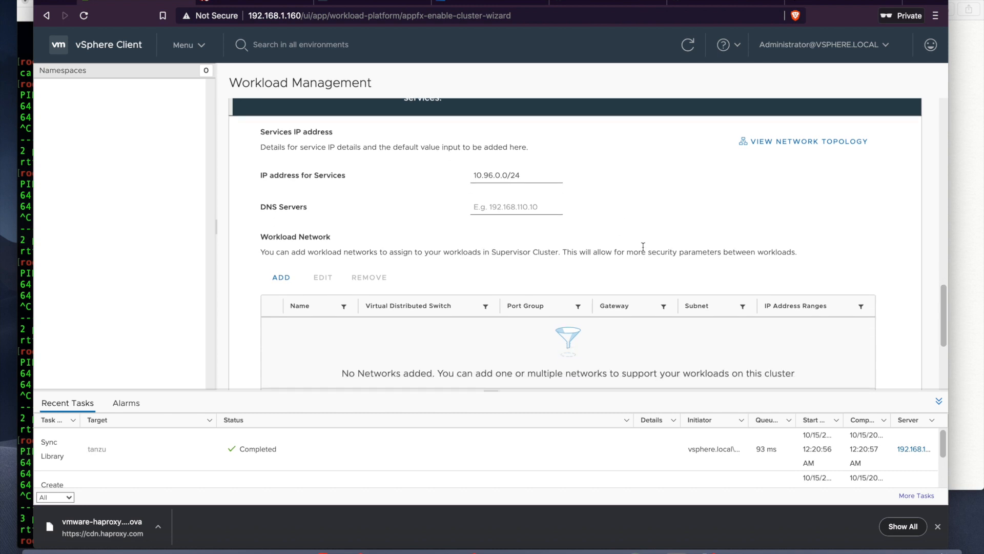
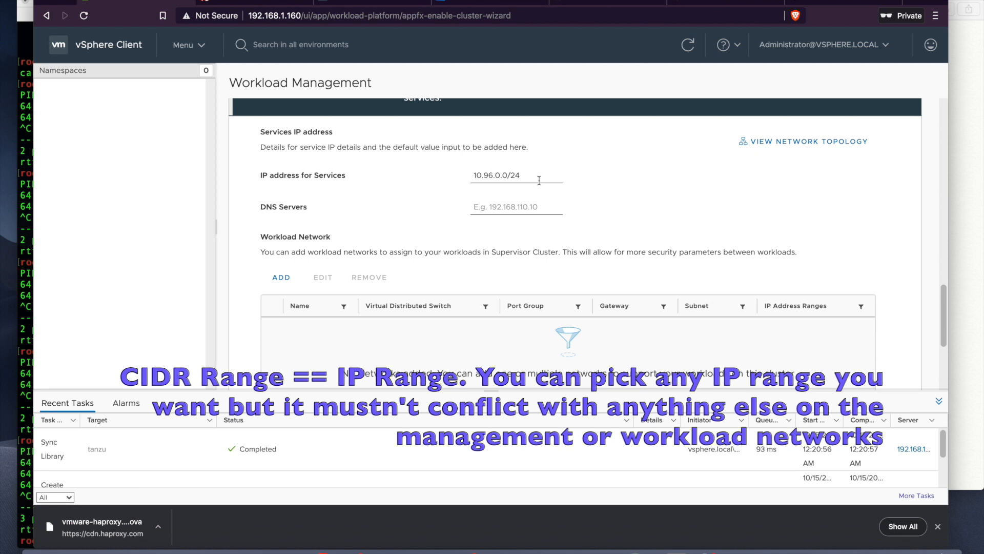
Step: Keep 10.96.0.0/24 as the services IP range and enter 192.168.1.1 as the DNS server
{"action": "left_click", "coordinate": [538, 175]}
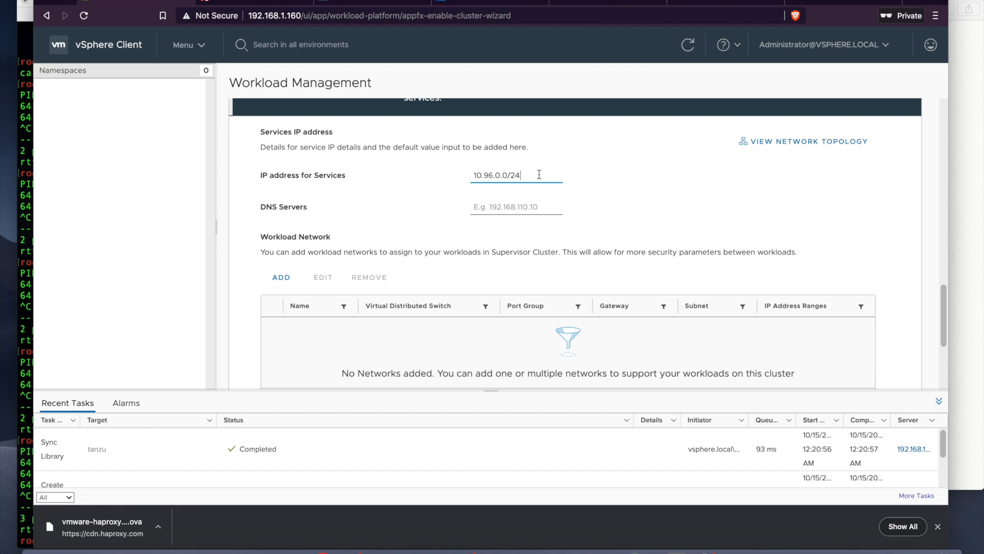
{"action": "scroll", "coordinate": [580, 197], "scroll_direction": "down", "scroll_amount": 1}
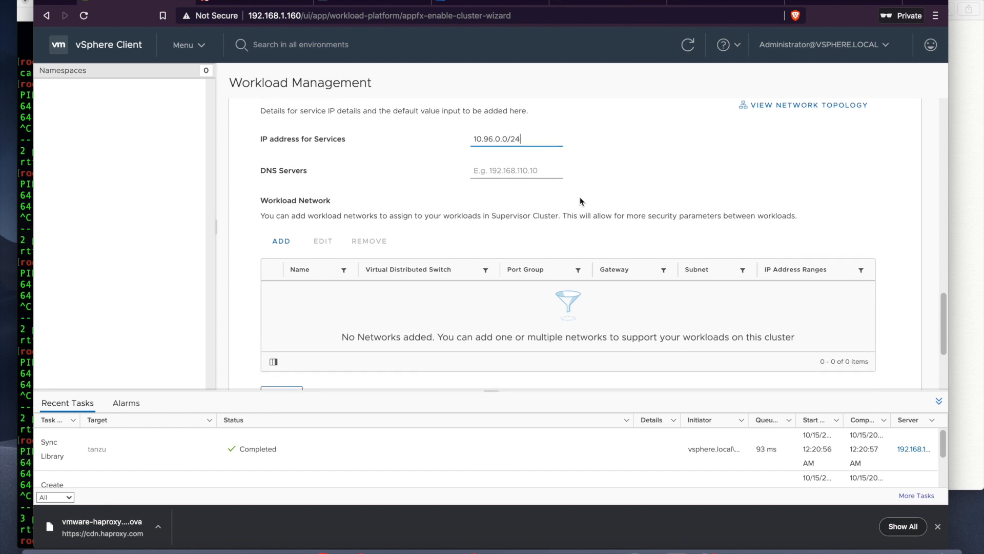
{"action": "left_click", "coordinate": [511, 174]}
{"action": "type", "text": "192.168"}
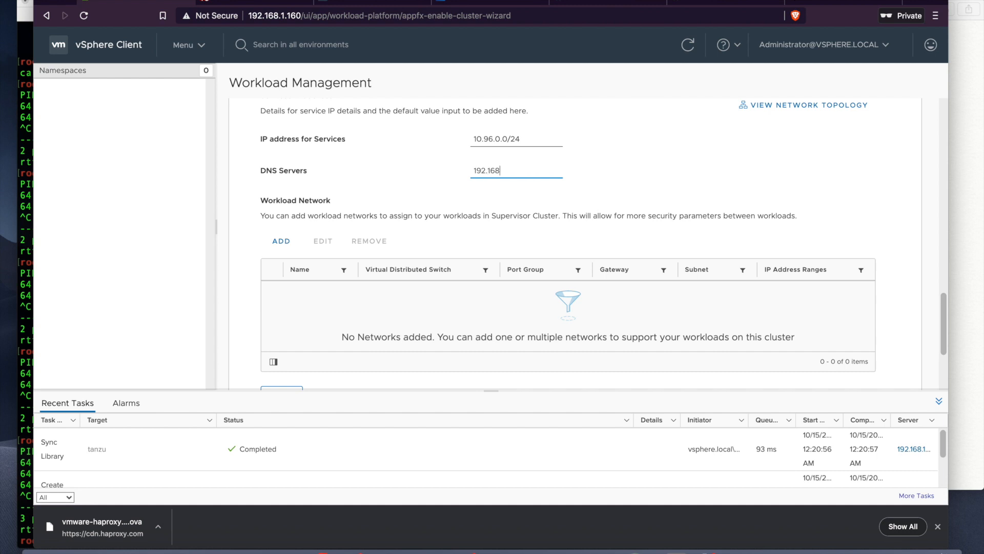
{"action": "type", "text": ".1.1"}
{"action": "scroll", "coordinate": [281, 157], "scroll_direction": "down", "scroll_amount": 3}
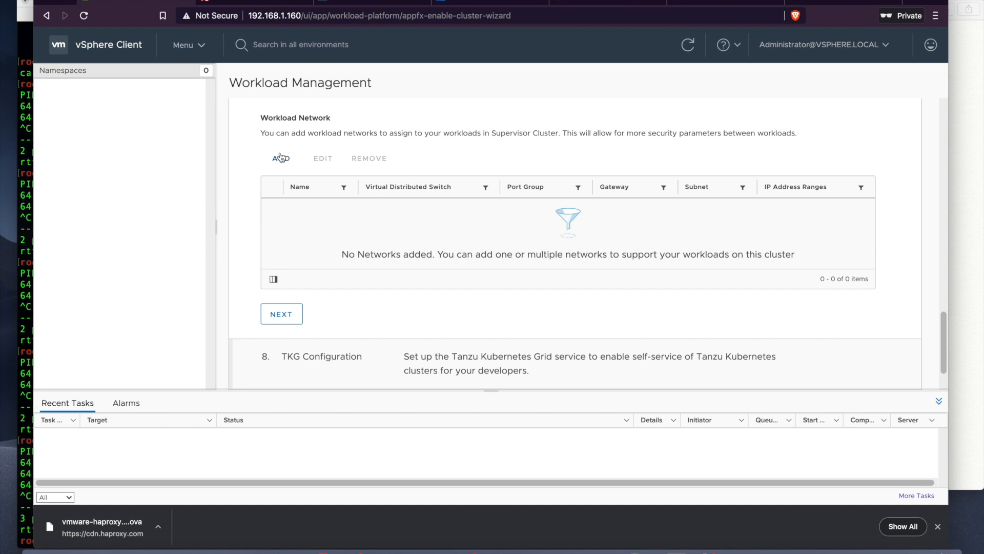
Step: Start adding workload network network-1 and consult the documentation's network diagram
{"action": "left_click", "coordinate": [280, 158]}
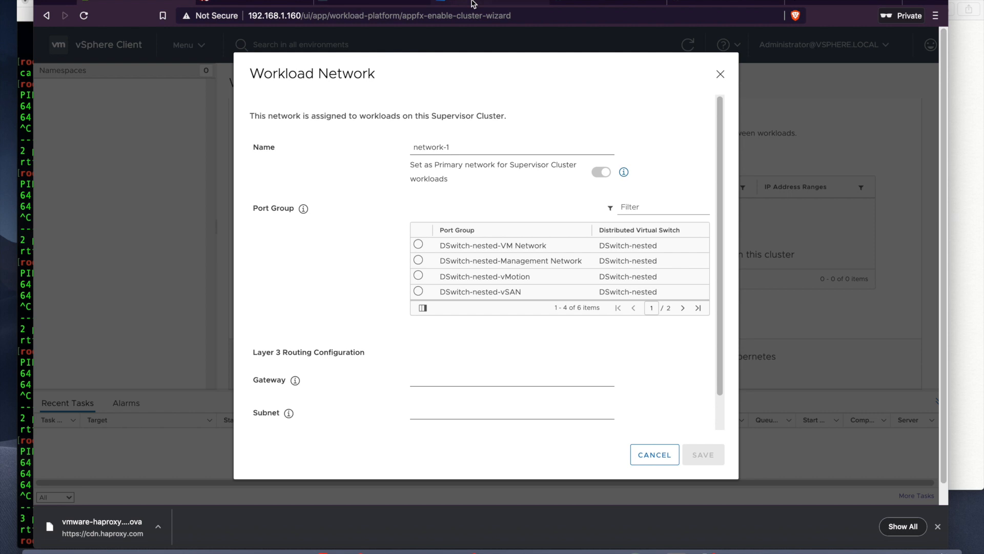
{"action": "left_click", "coordinate": [379, 2]}
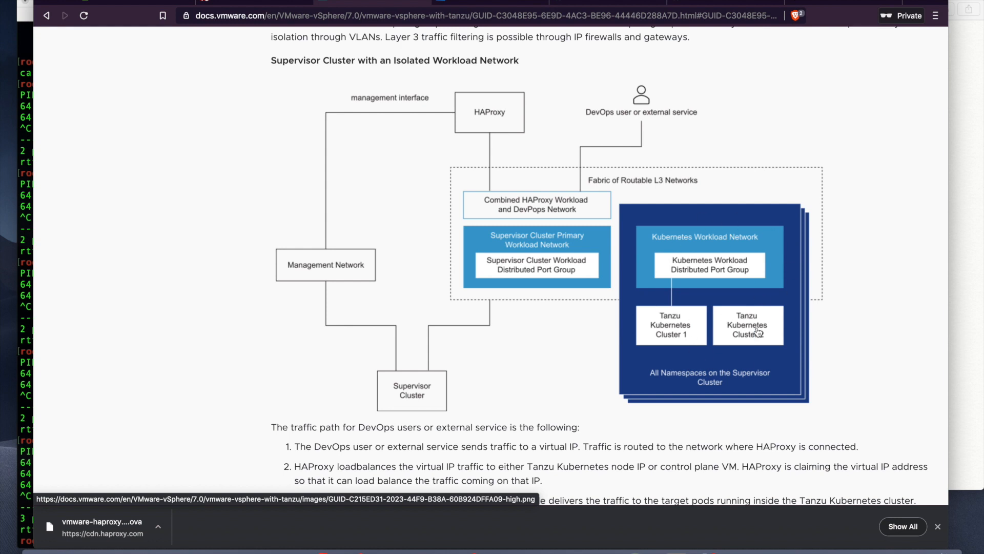
{"action": "left_click", "coordinate": [146, 2]}
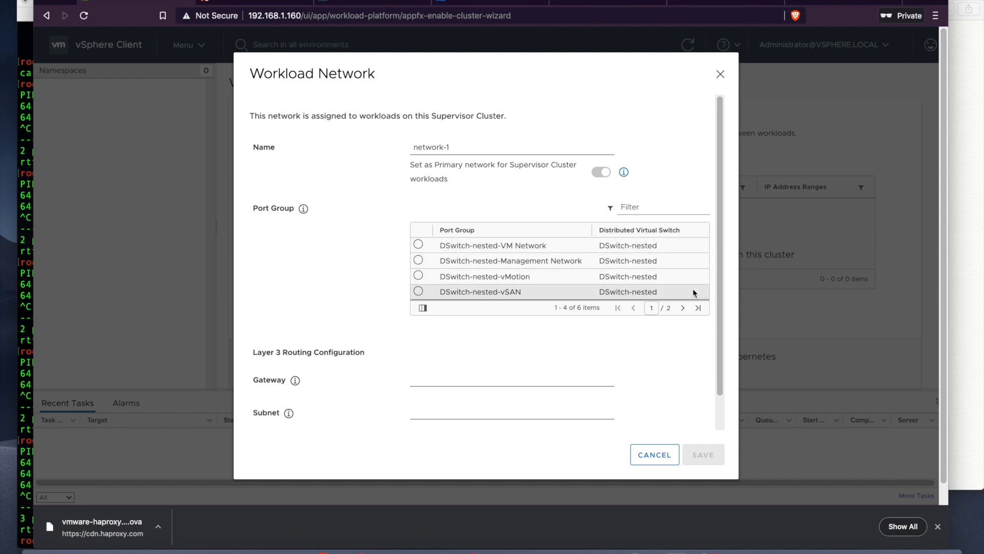
Step: Choose DSwitch-Workload port group, gateway 192.168.10.1, mask 255.255.255.0, range 192.168.10.10-192.168.10.254
{"action": "left_click", "coordinate": [683, 308]}
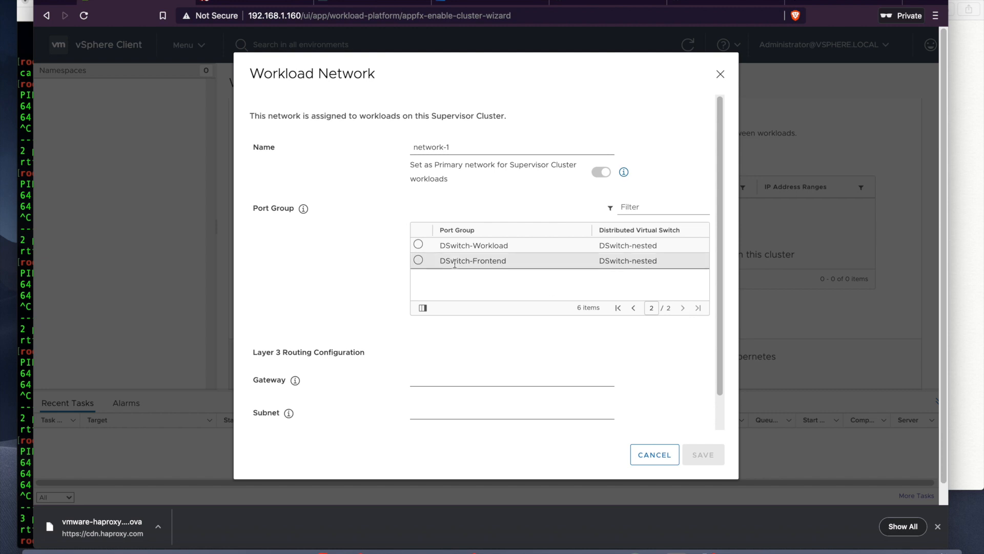
{"action": "left_click", "coordinate": [418, 245]}
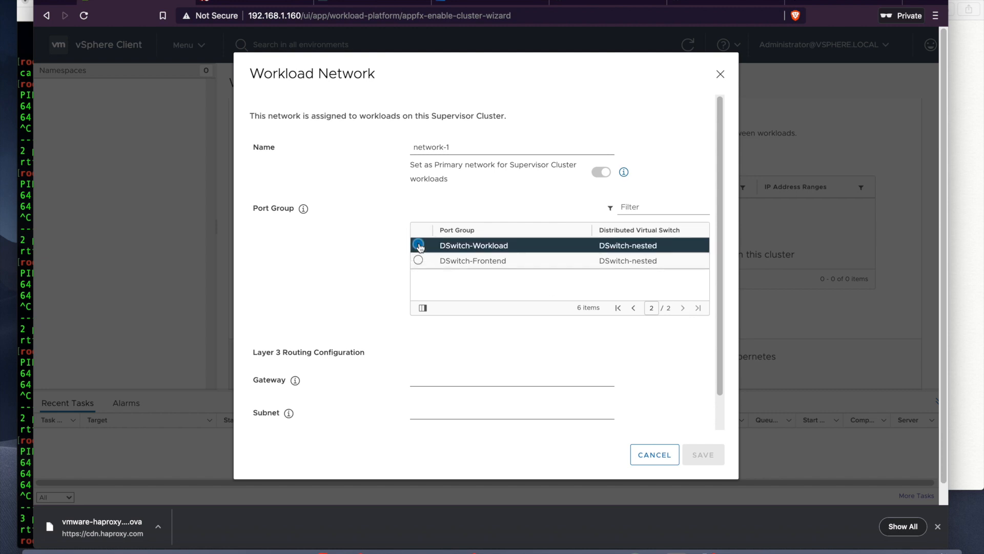
{"action": "scroll", "coordinate": [472, 322], "scroll_direction": "down", "scroll_amount": 1}
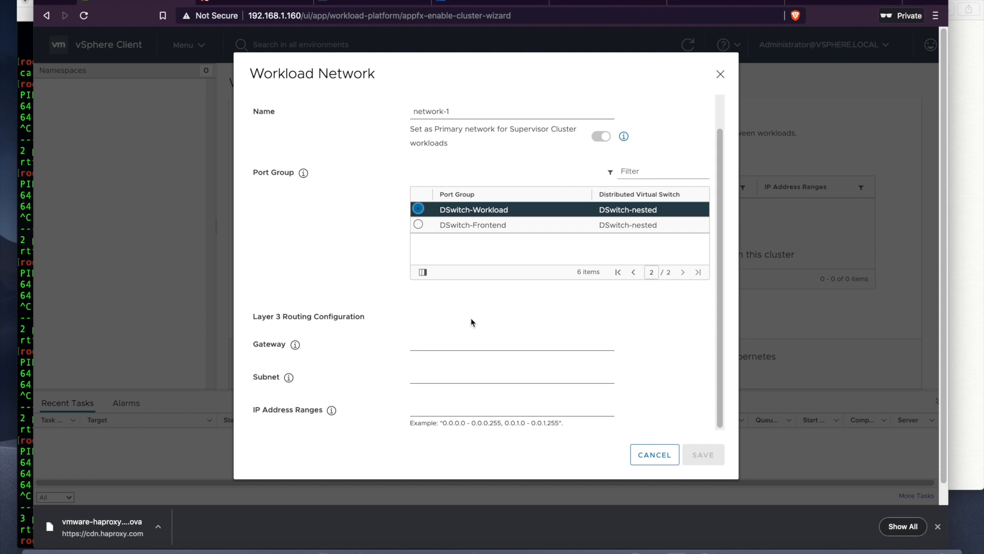
{"action": "left_click", "coordinate": [448, 341]}
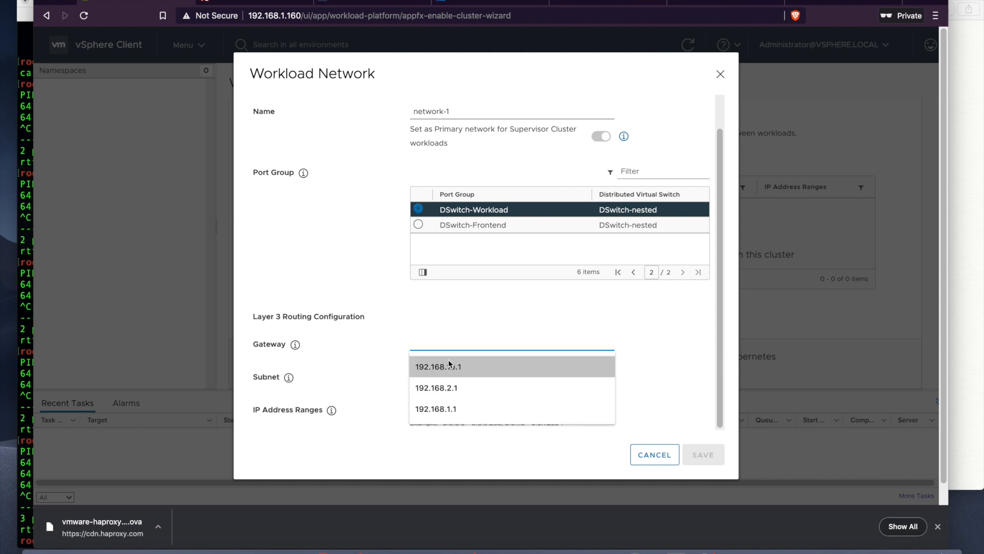
{"action": "left_click", "coordinate": [447, 365]}
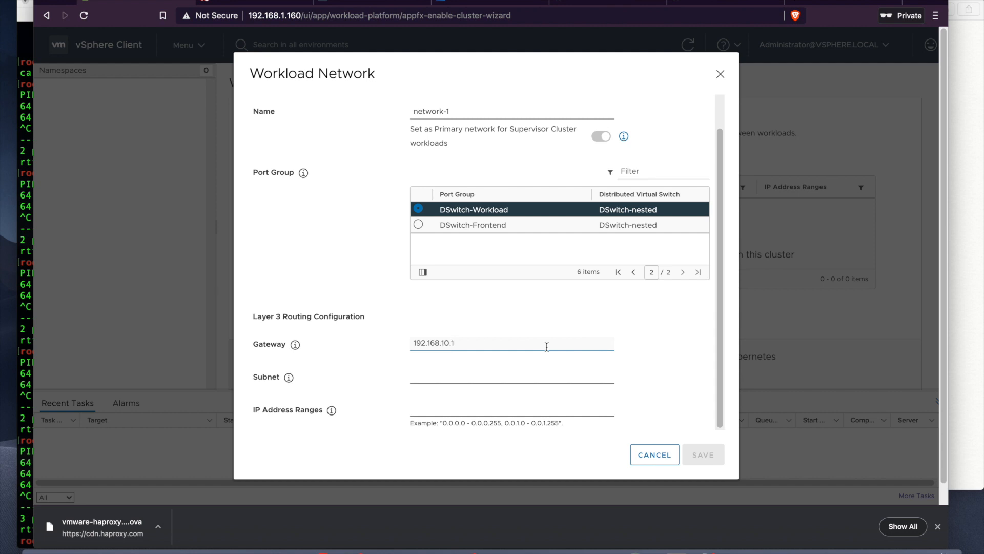
{"action": "left_click", "coordinate": [503, 373]}
{"action": "left_click", "coordinate": [472, 396]}
{"action": "left_click", "coordinate": [477, 408]}
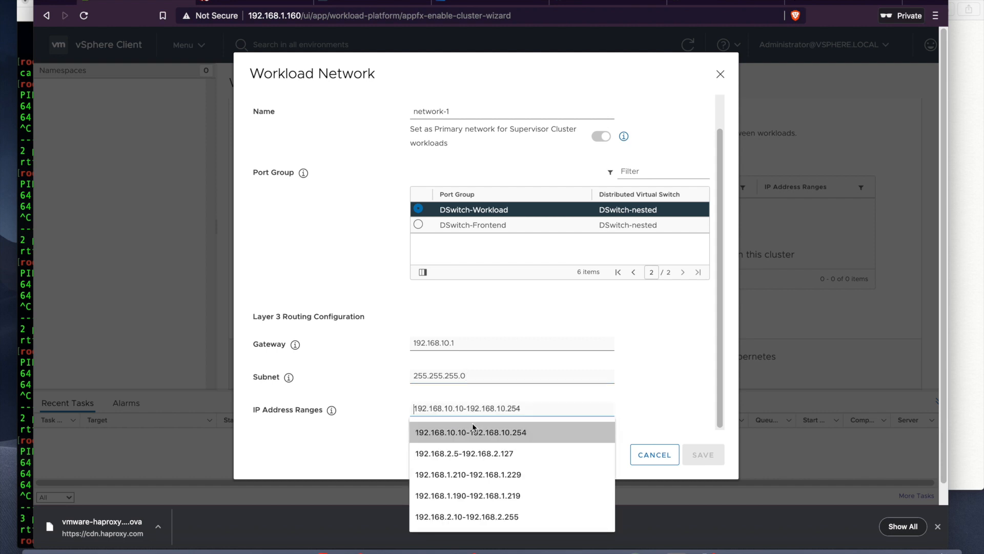
{"action": "left_click", "coordinate": [472, 430]}
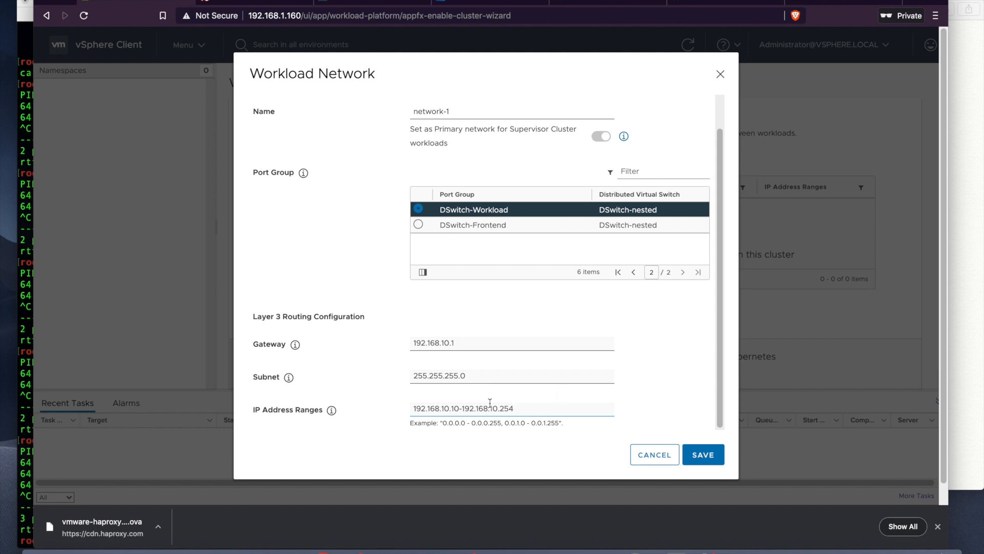
Step: Change the range end to 192.168.10.253 and save network-1
{"action": "left_click", "coordinate": [973, 365]}
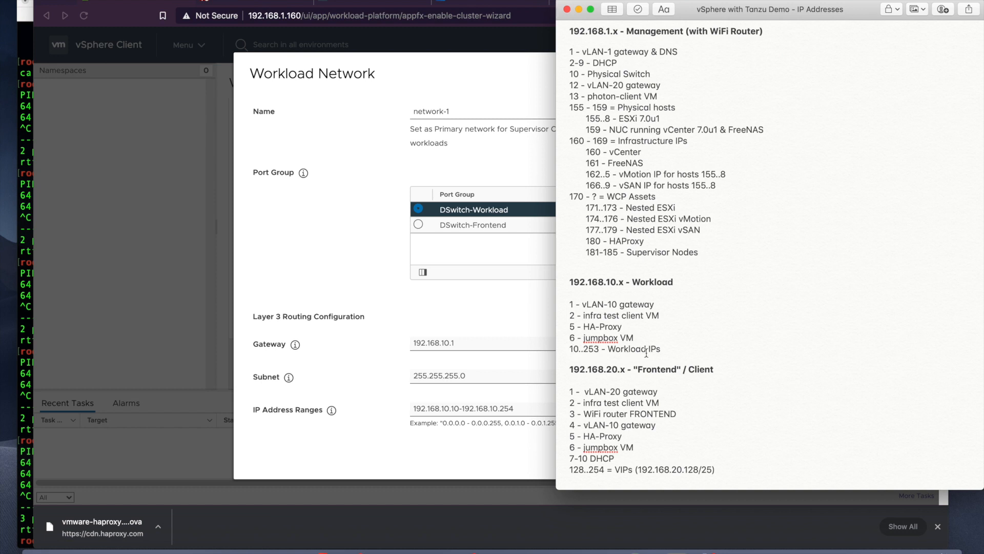
{"action": "left_click", "coordinate": [533, 408]}
{"action": "key", "text": "BackSpace"}
{"action": "type", "text": "3"}
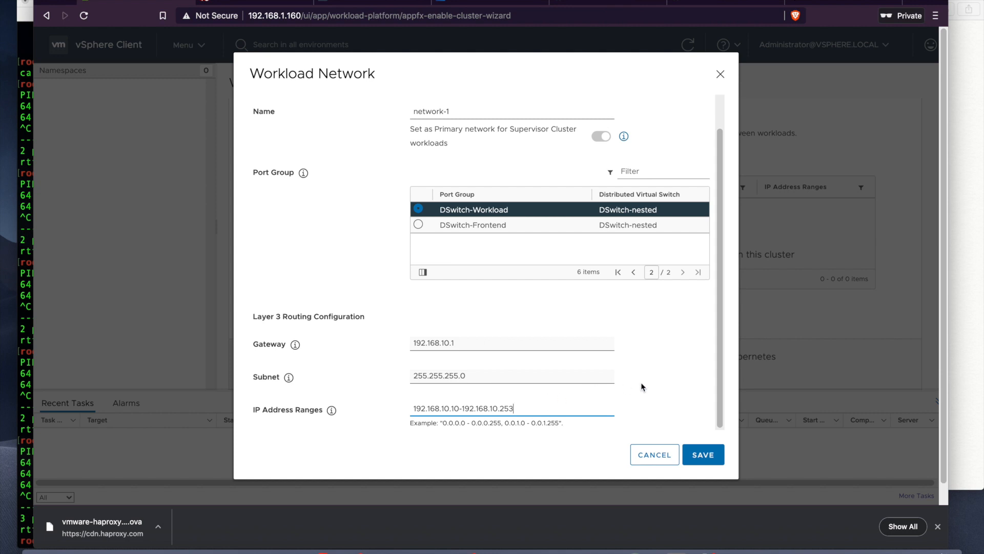
{"action": "left_click", "coordinate": [703, 453]}
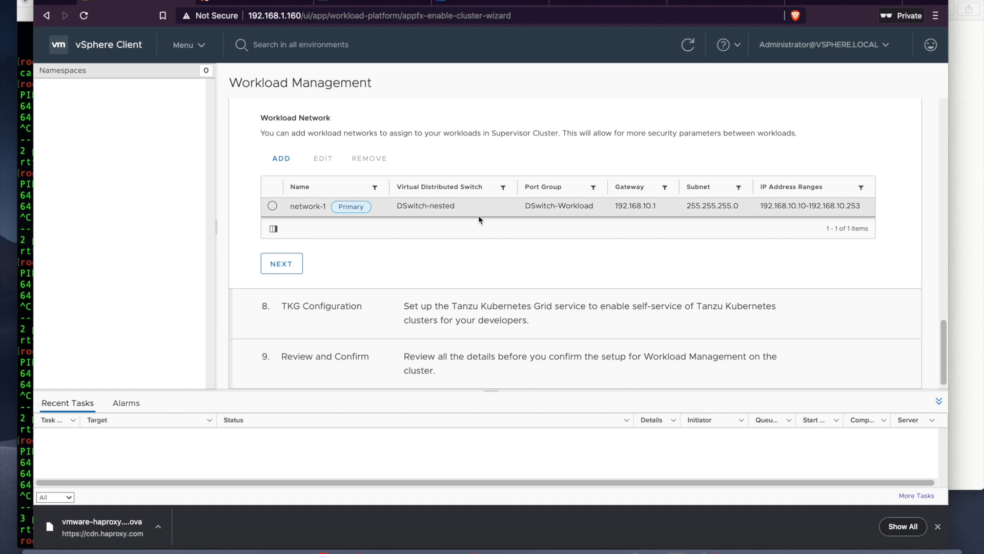
Step: Confirm the workload network, add the tanzu content library for TKG, and advance to Review
{"action": "left_click", "coordinate": [294, 264]}
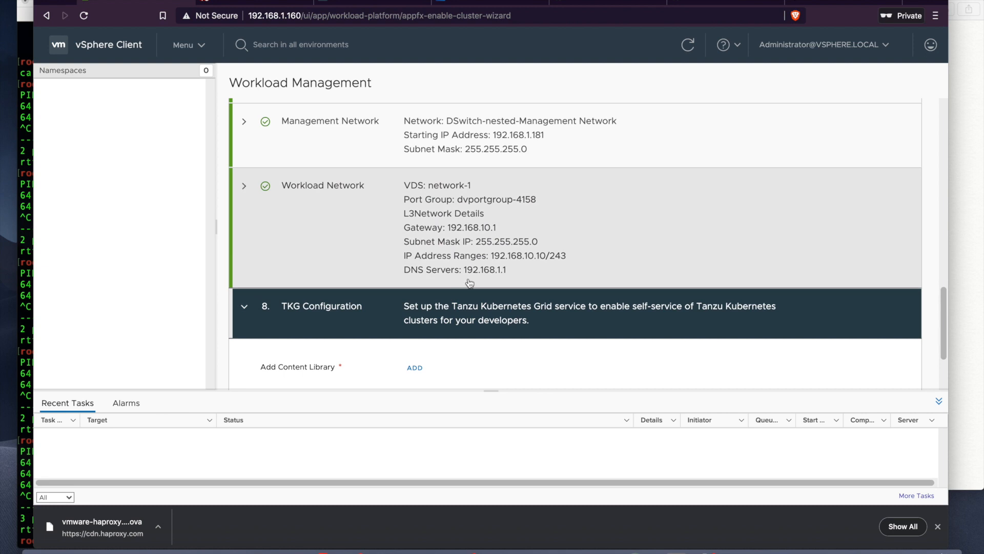
{"action": "scroll", "coordinate": [469, 283], "scroll_direction": "down", "scroll_amount": 2}
{"action": "left_click", "coordinate": [415, 286]}
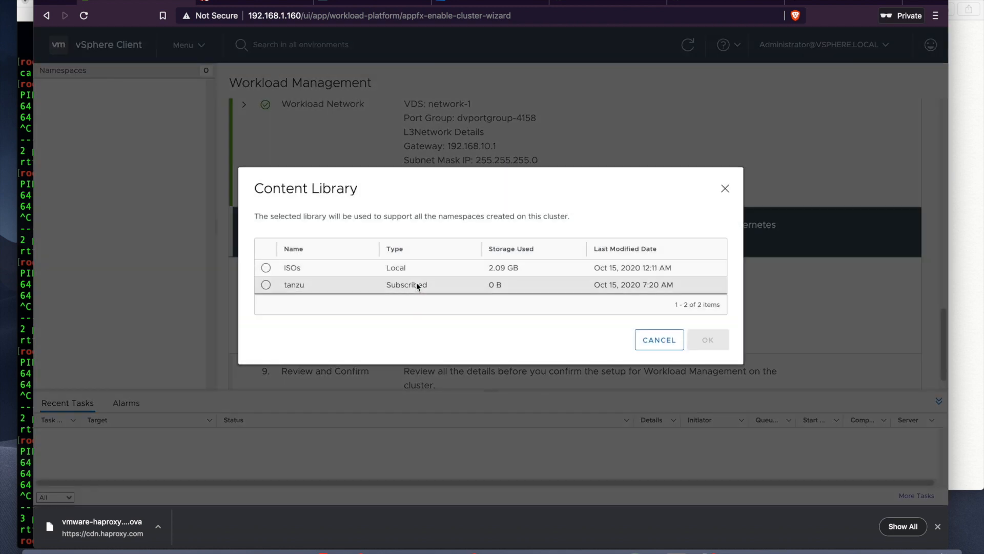
{"action": "left_click", "coordinate": [265, 284]}
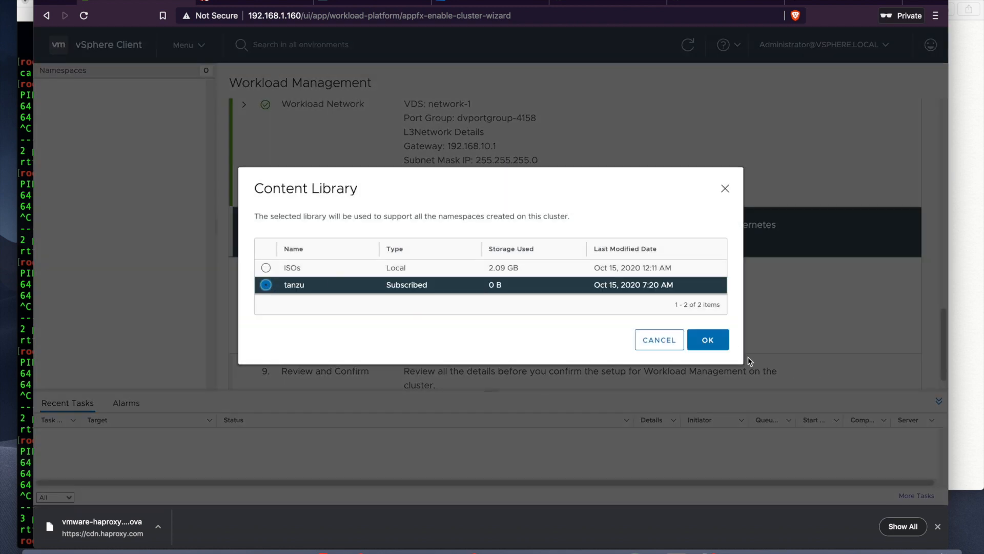
{"action": "left_click", "coordinate": [710, 341]}
{"action": "scroll", "coordinate": [683, 275], "scroll_direction": "down", "scroll_amount": 1}
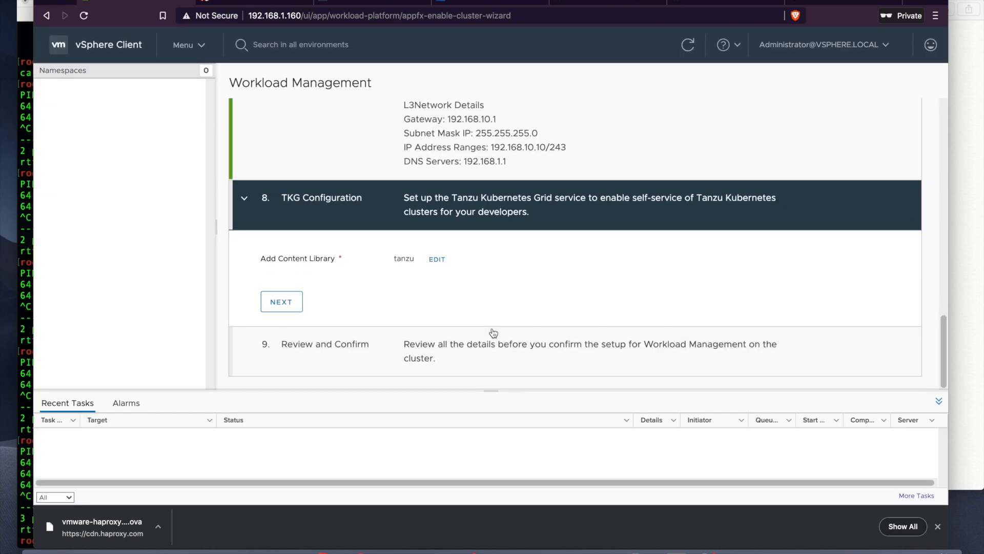
{"action": "left_click", "coordinate": [277, 300]}
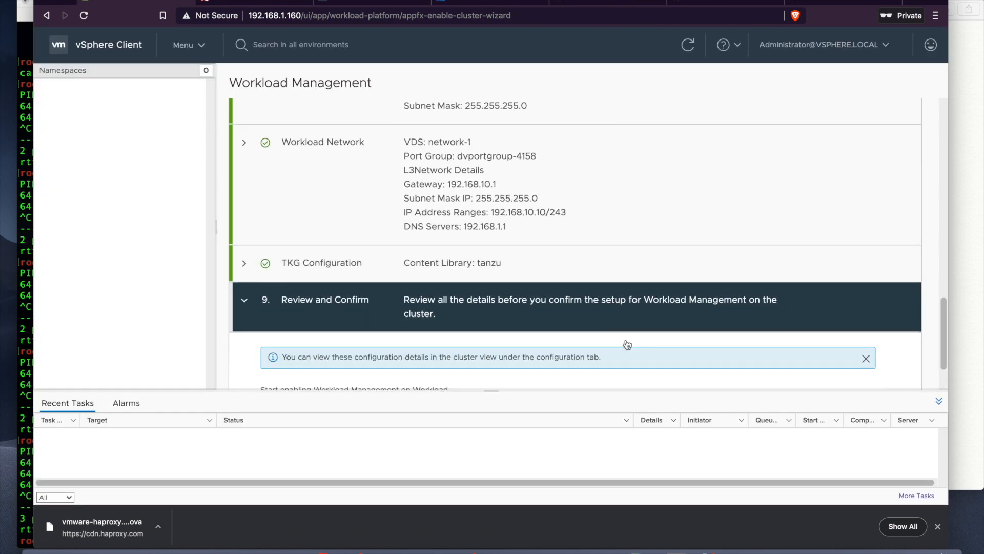
{"action": "scroll", "coordinate": [628, 344], "scroll_direction": "down", "scroll_amount": 3}
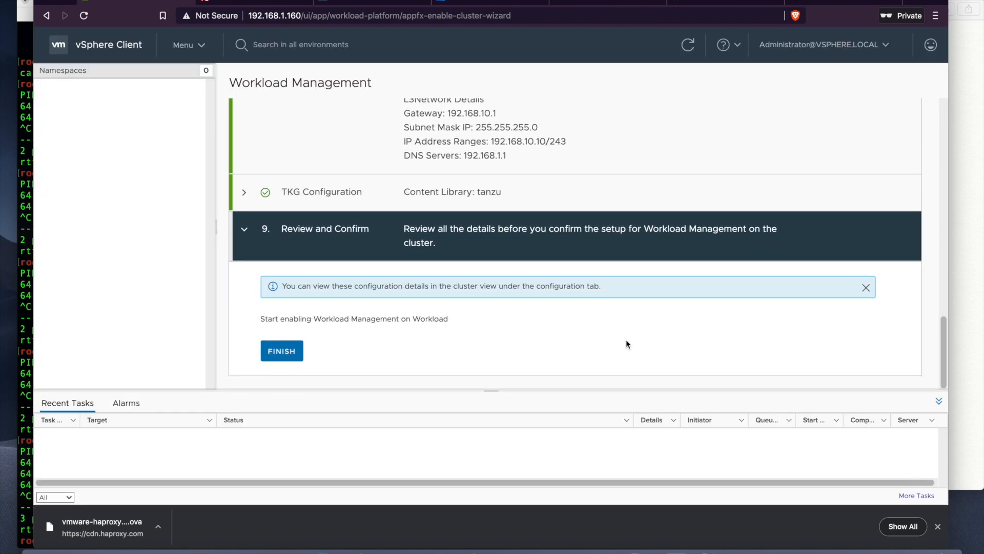
Step: Review the configuration summary and finish, enabling Workload Management on the Workload cluster
{"action": "left_click", "coordinate": [281, 352]}
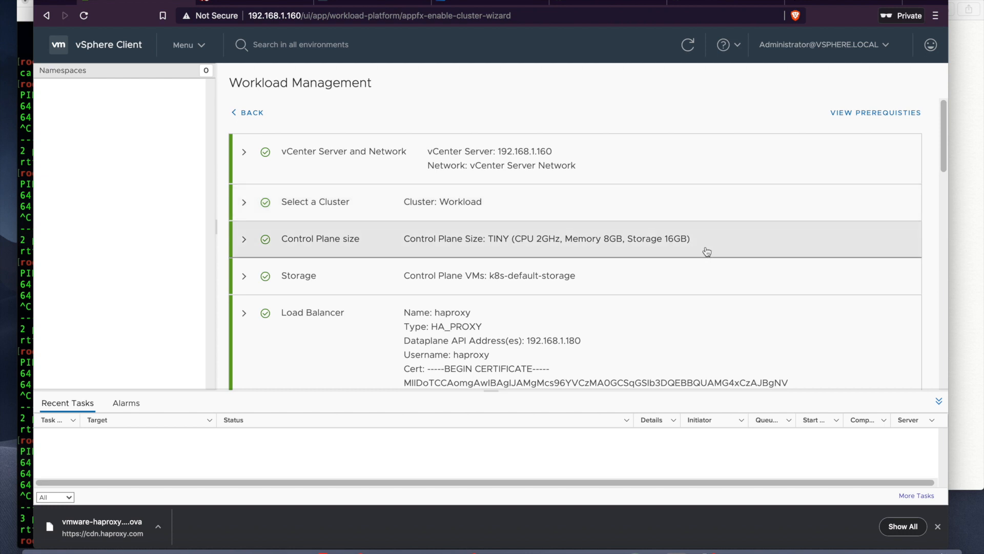
{"action": "scroll", "coordinate": [705, 248], "scroll_direction": "down", "scroll_amount": 2}
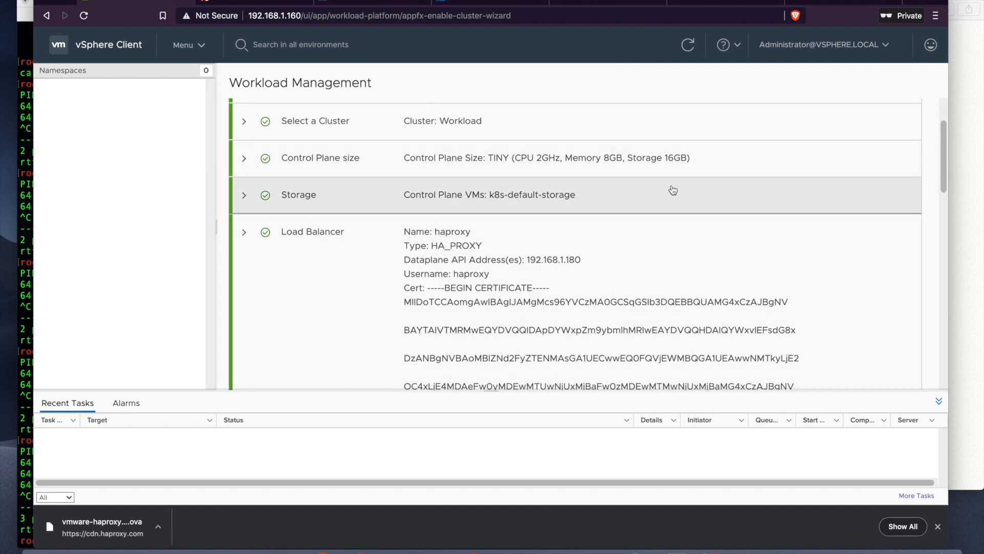
{"action": "scroll", "coordinate": [660, 198], "scroll_direction": "down", "scroll_amount": 1}
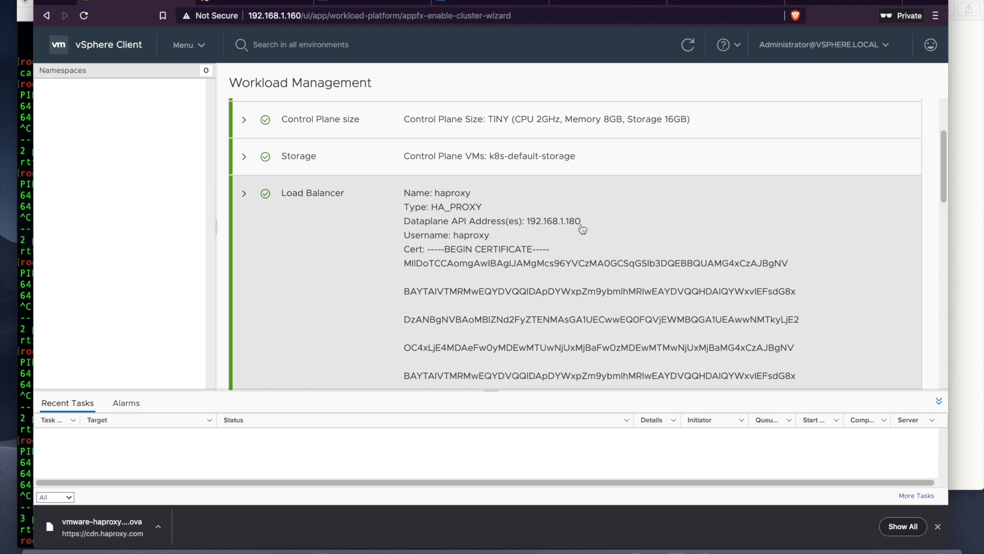
{"action": "scroll", "coordinate": [663, 229], "scroll_direction": "down", "scroll_amount": 2}
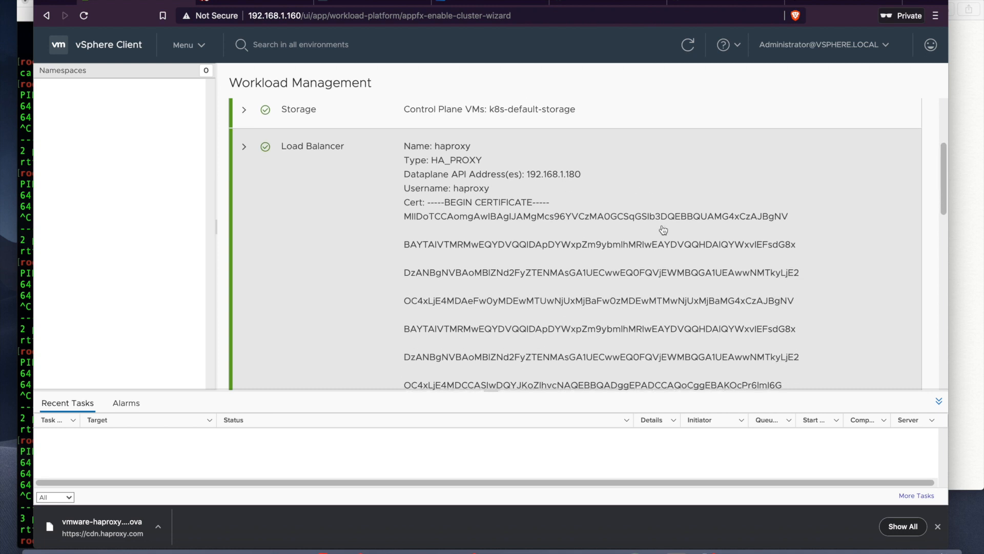
{"action": "scroll", "coordinate": [663, 230], "scroll_direction": "down", "scroll_amount": 10}
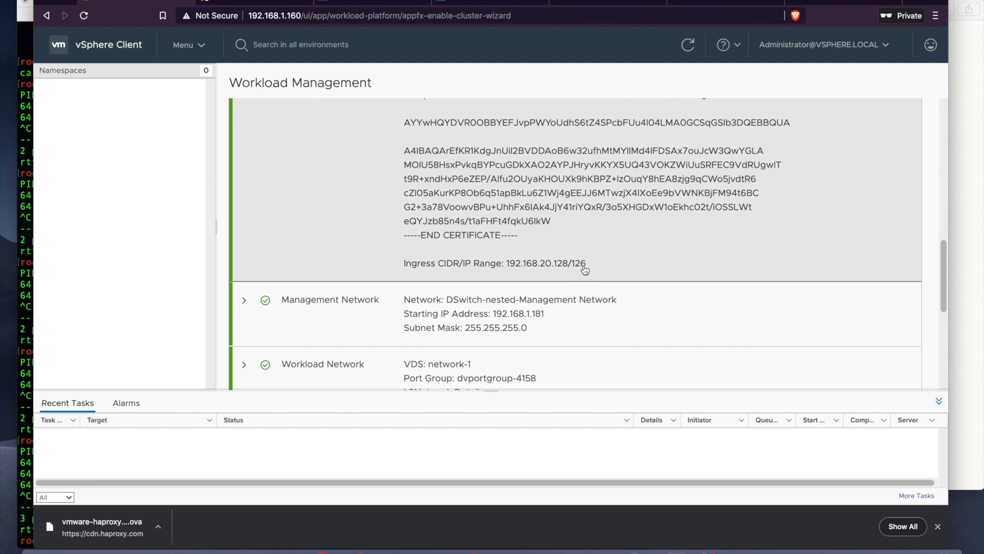
{"action": "scroll", "coordinate": [677, 330], "scroll_direction": "down", "scroll_amount": 3}
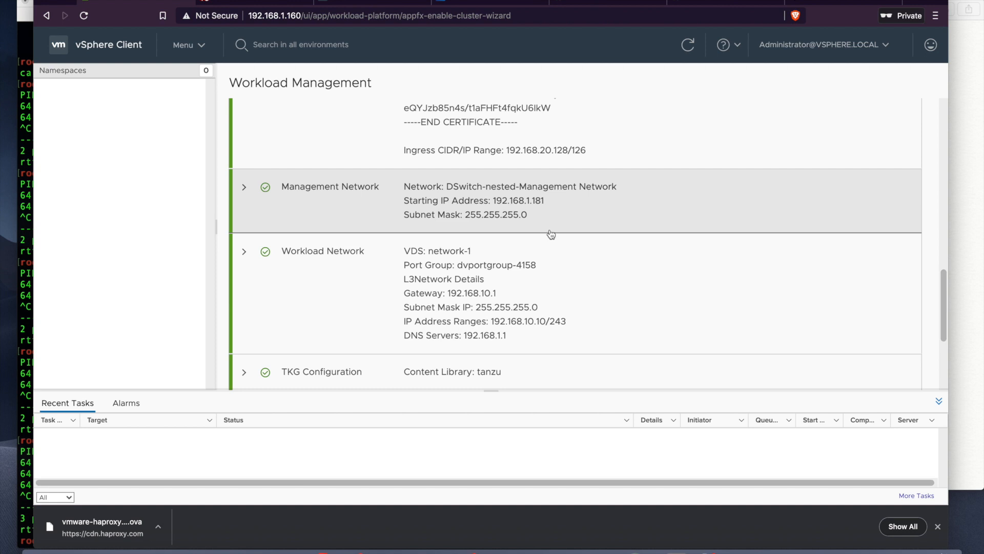
{"action": "scroll", "coordinate": [562, 274], "scroll_direction": "down", "scroll_amount": 1}
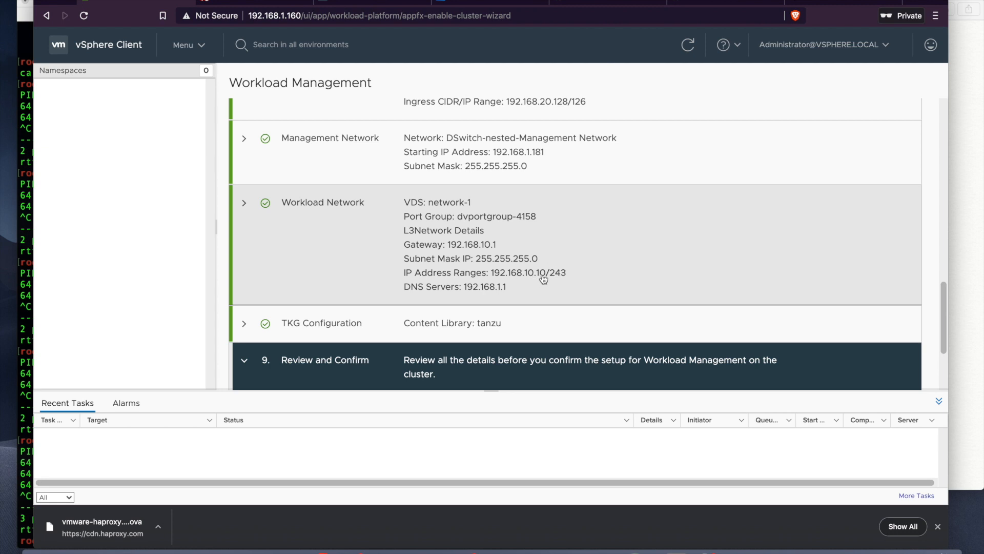
{"action": "scroll", "coordinate": [653, 267], "scroll_direction": "down", "scroll_amount": 5}
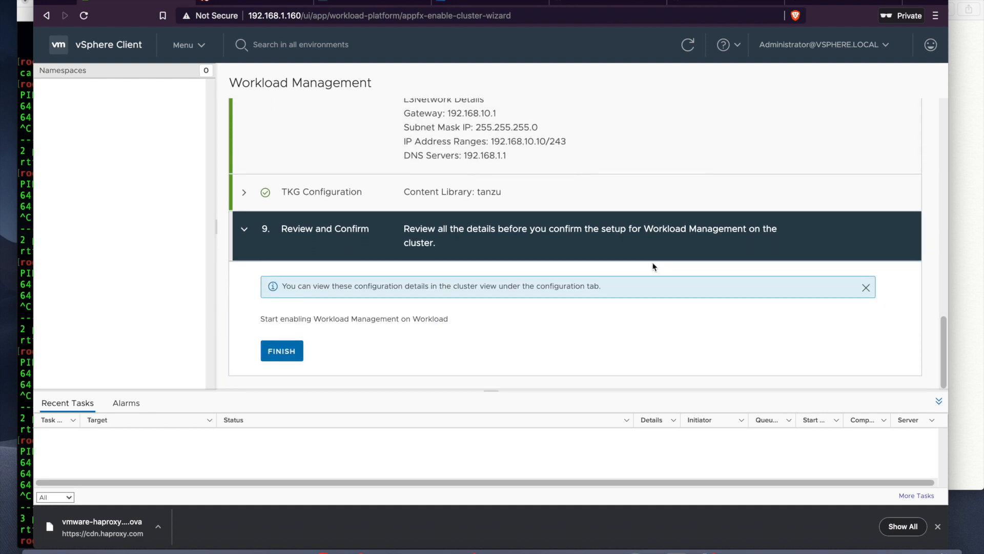
{"action": "left_click", "coordinate": [290, 353]}
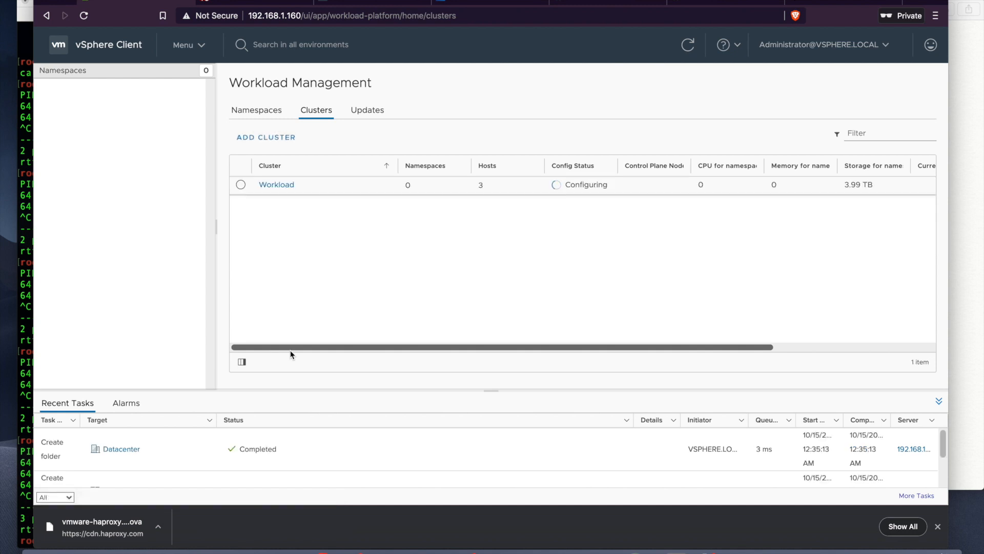